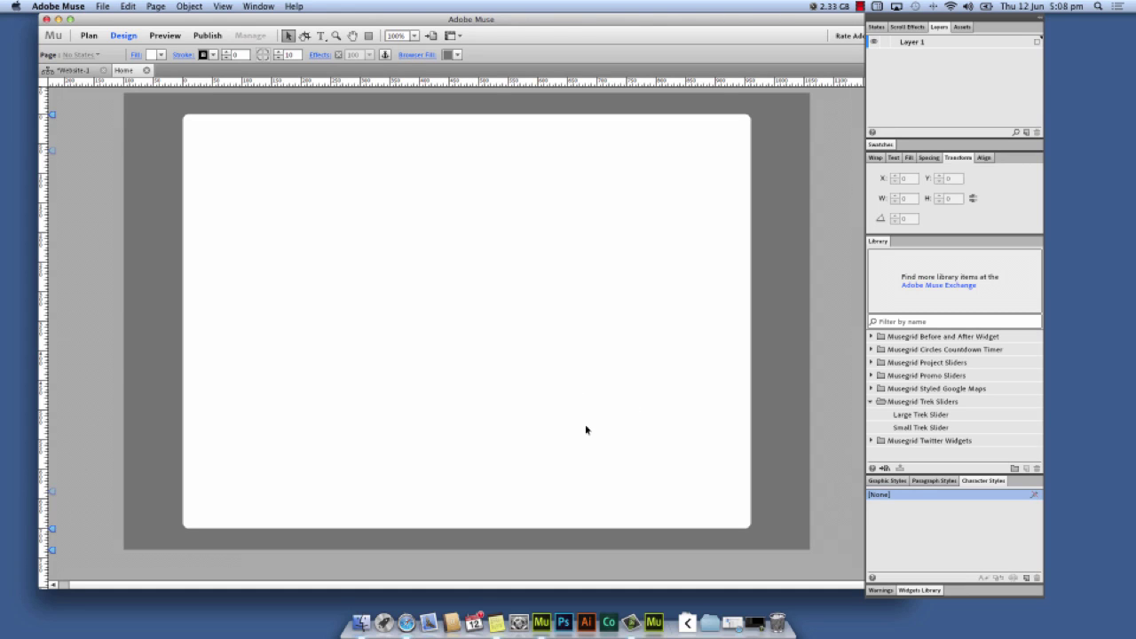
Step: Place the Large Trek Slider from the Musegrid Trek Sliders library on the Home page at X -30, Y 0
left_click(915, 416)
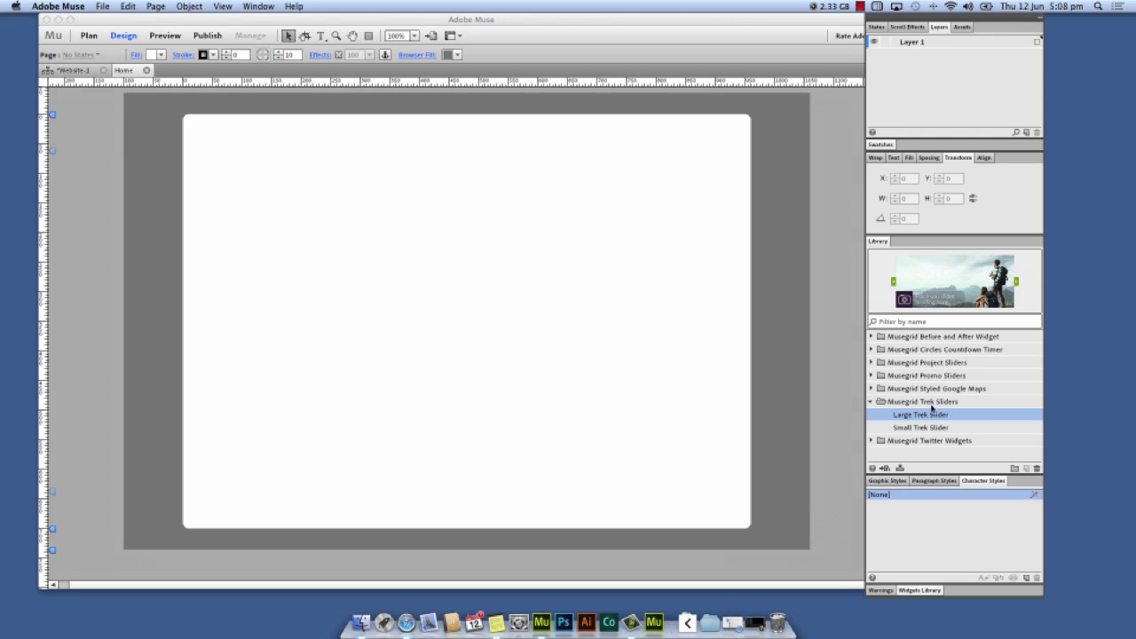
left_click(918, 428)
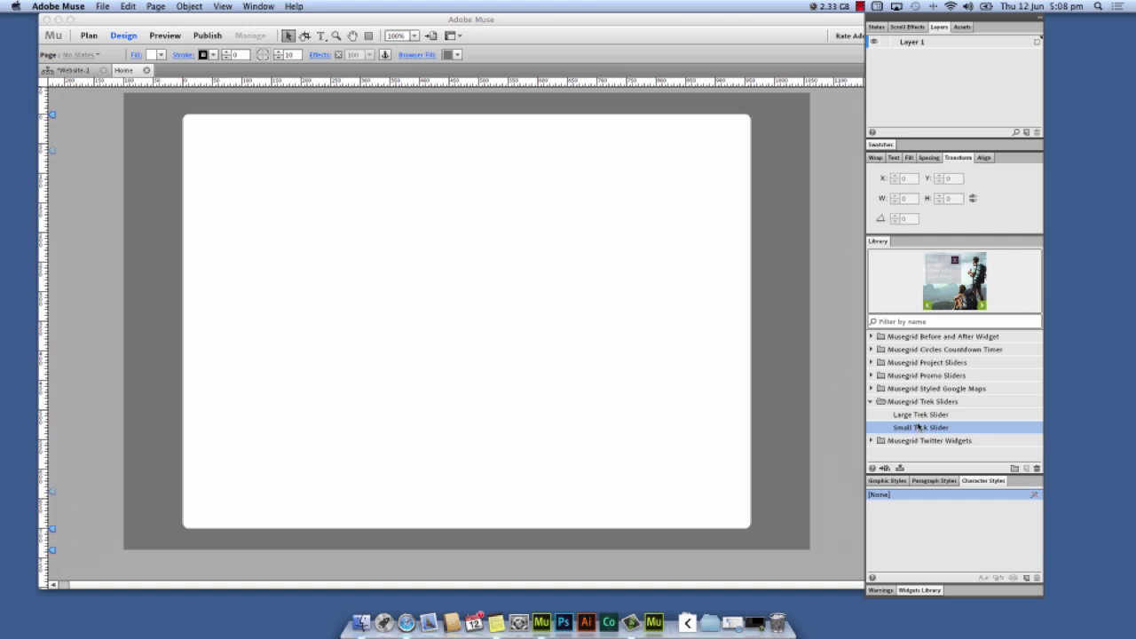
left_click(919, 416)
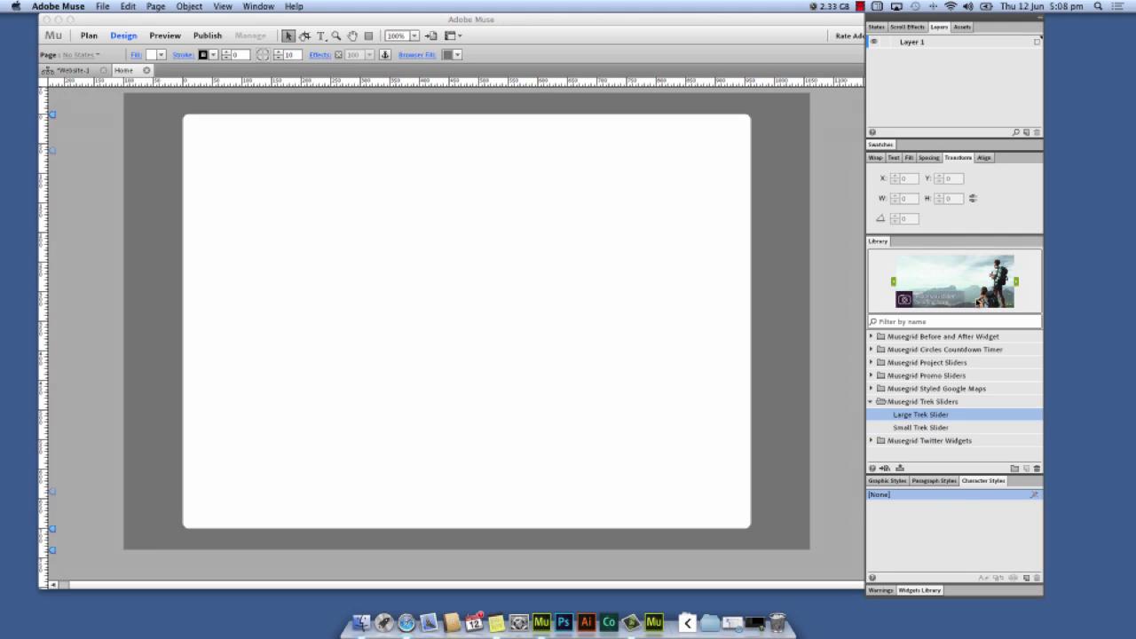
left_click_drag(979, 300, 664, 279)
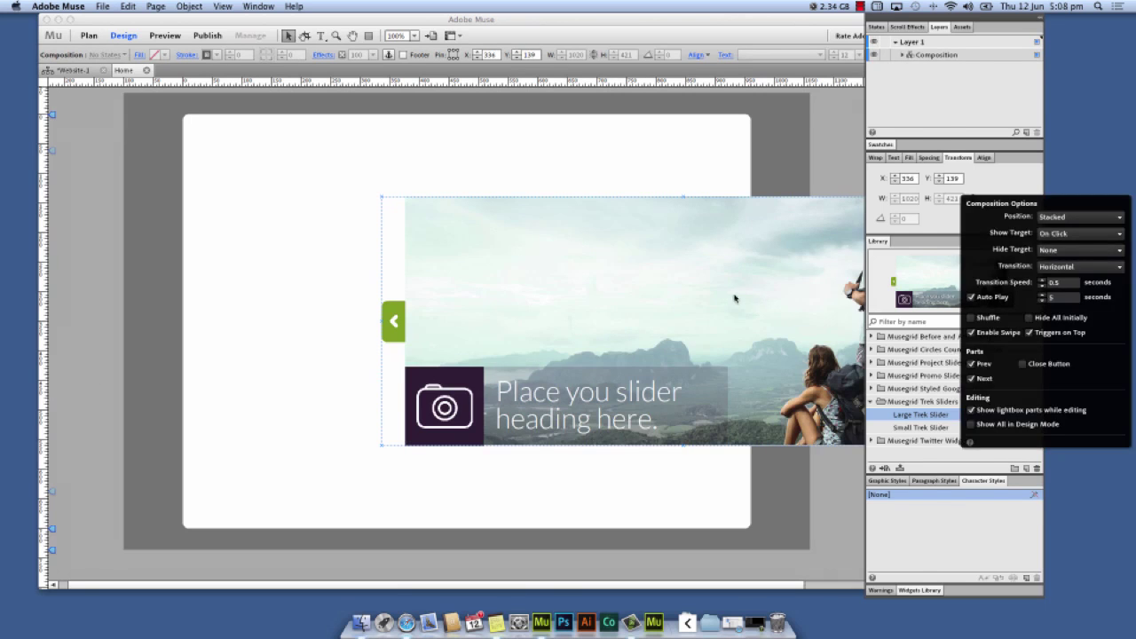
left_click_drag(735, 298, 396, 224)
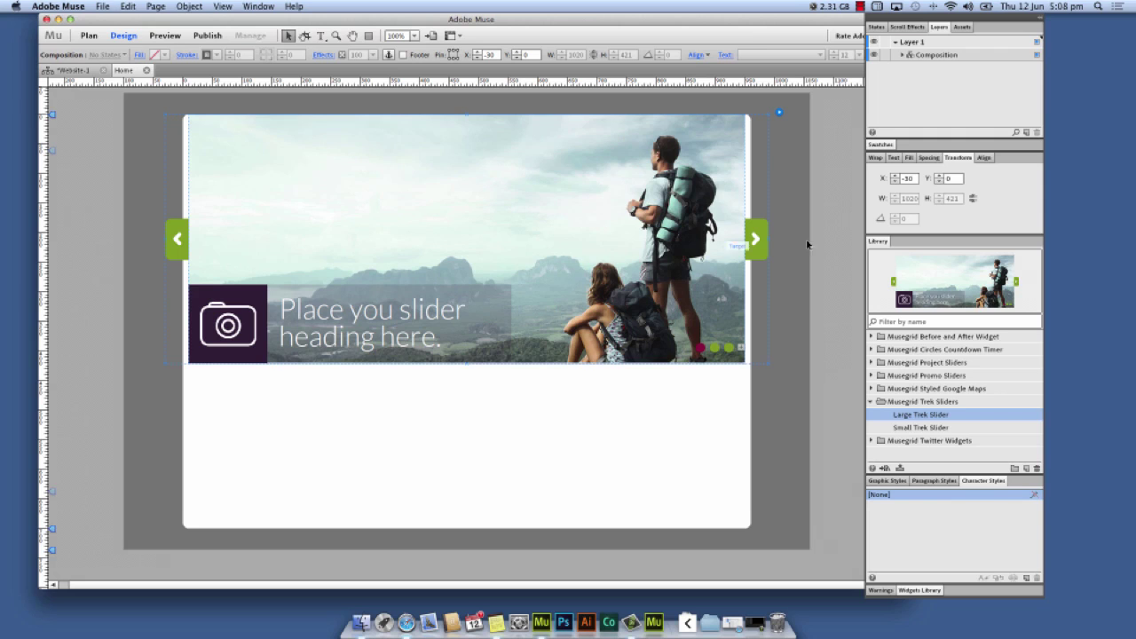
Step: Review the slider's composition options, and preview the page to try the slider's arrows and dots
left_click(779, 112)
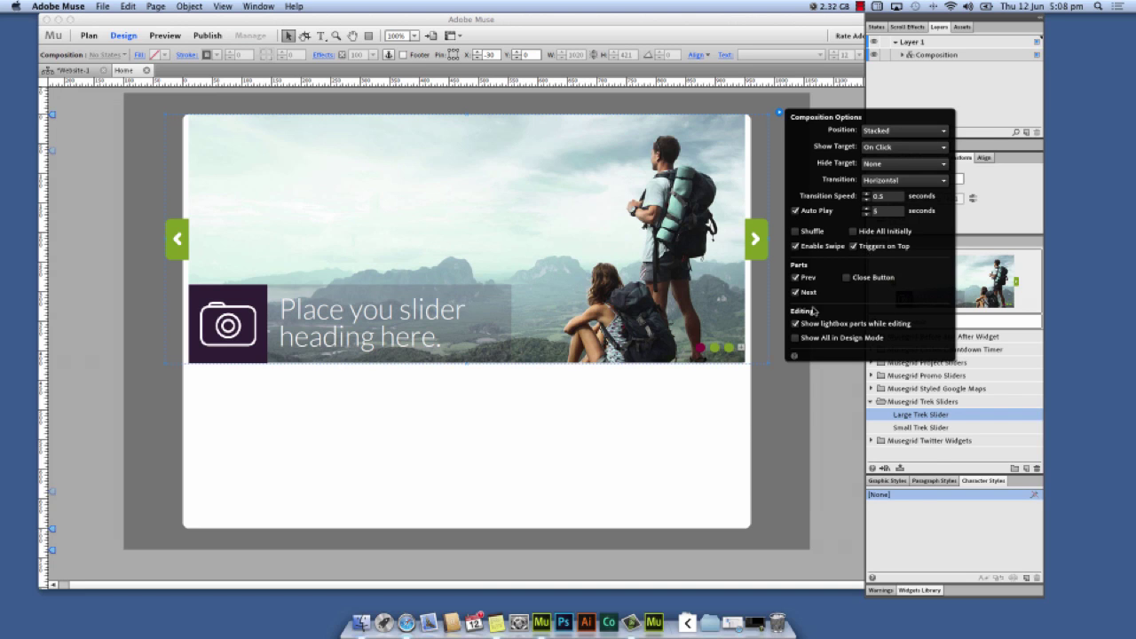
left_click(741, 384)
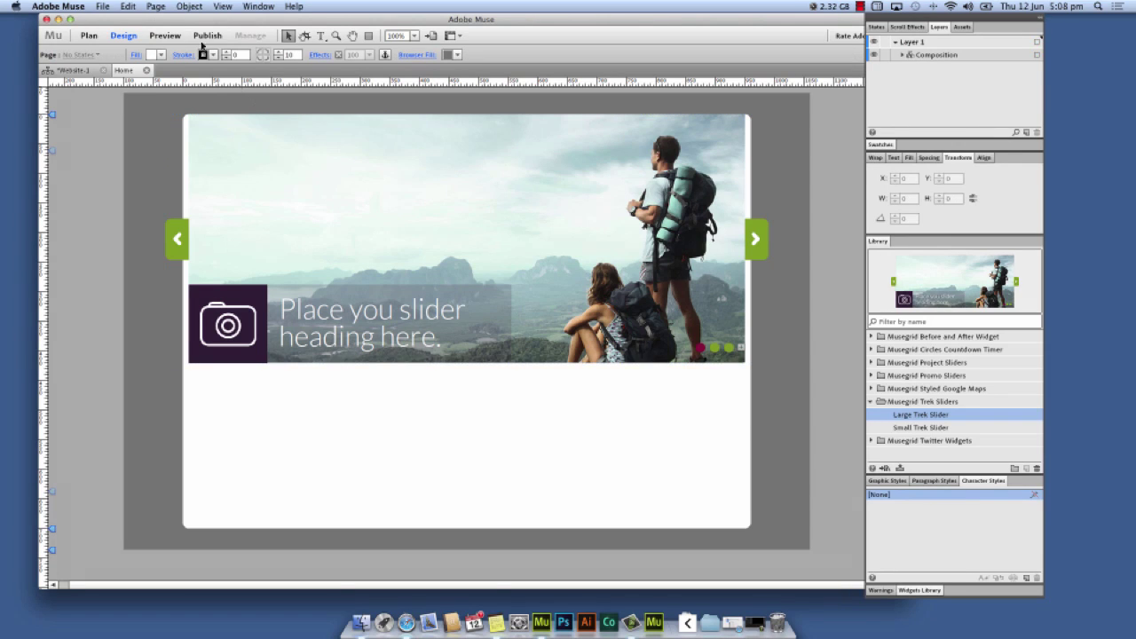
left_click(166, 37)
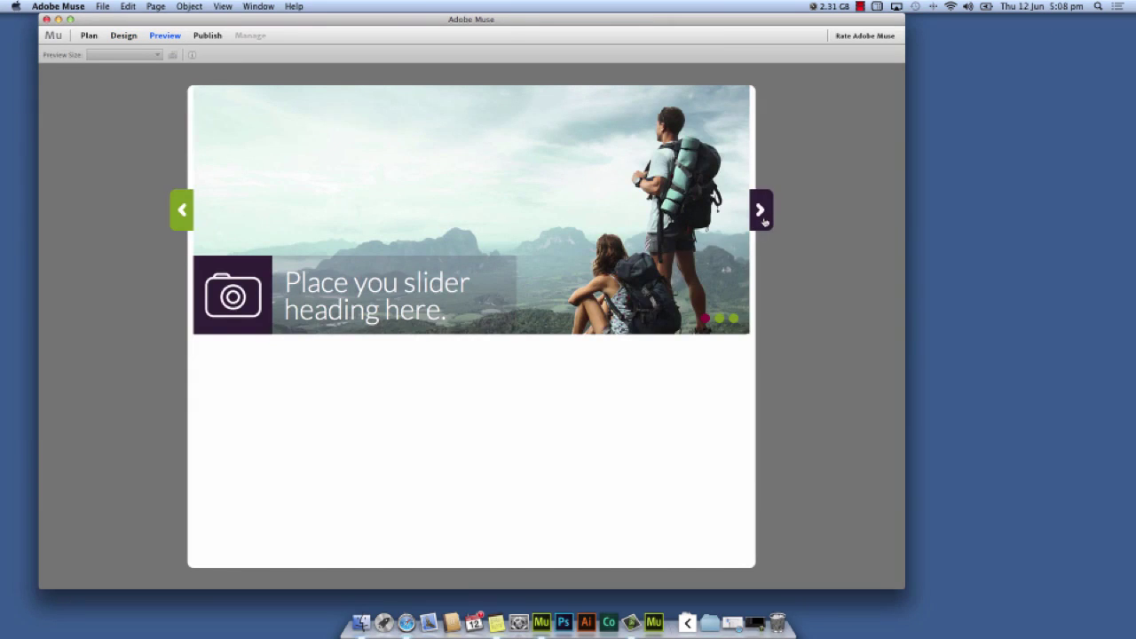
left_click(764, 220)
left_click(764, 220)
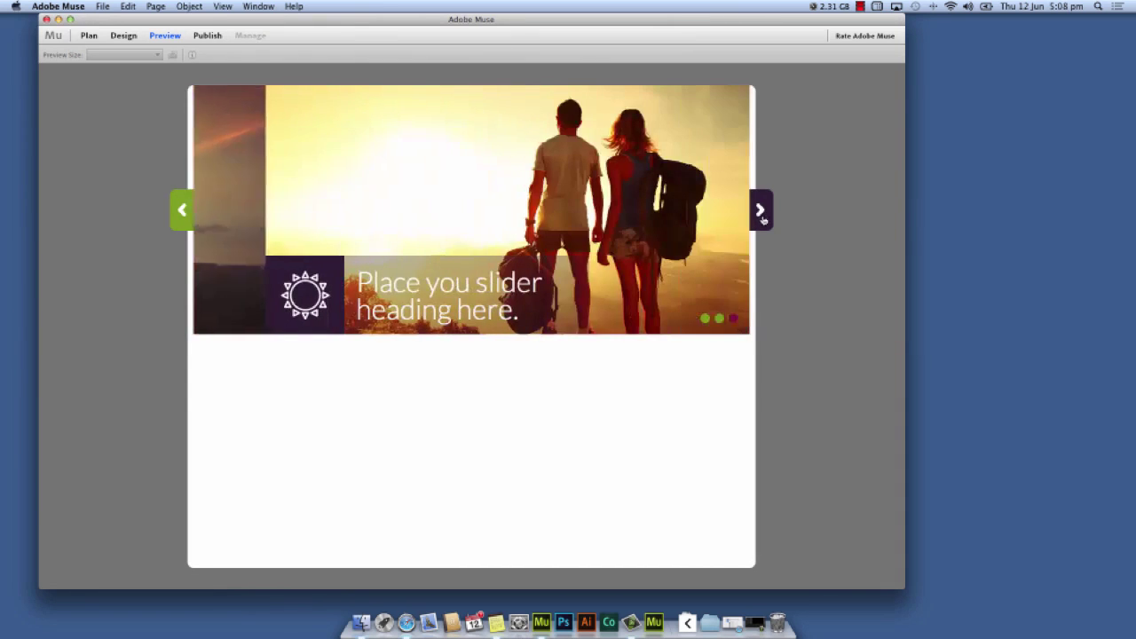
left_click(766, 218)
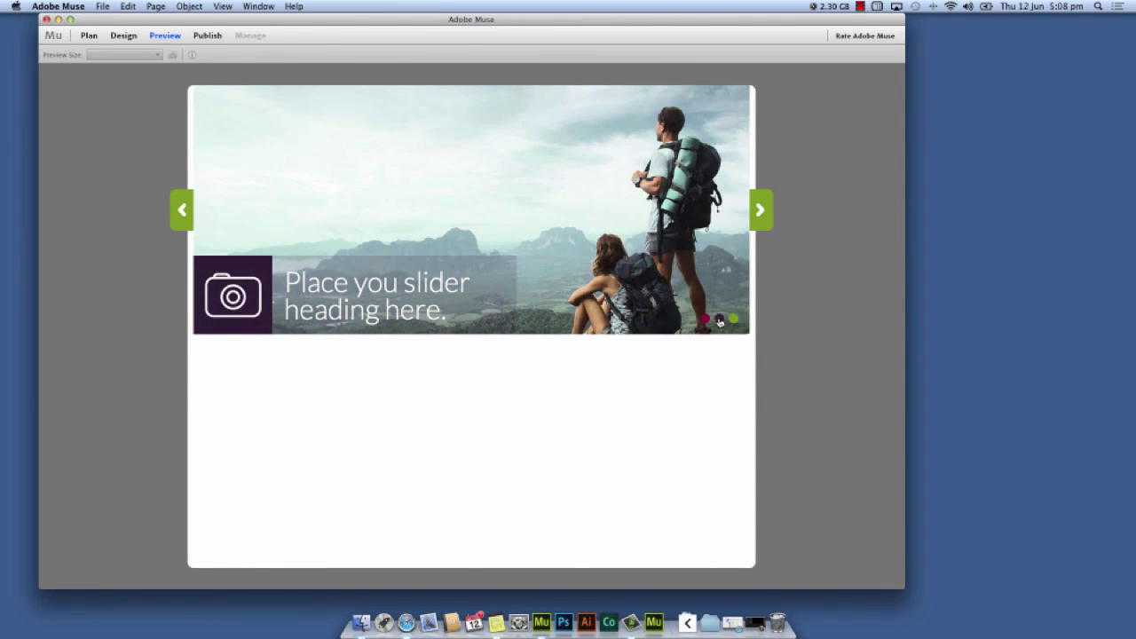
left_click(733, 318)
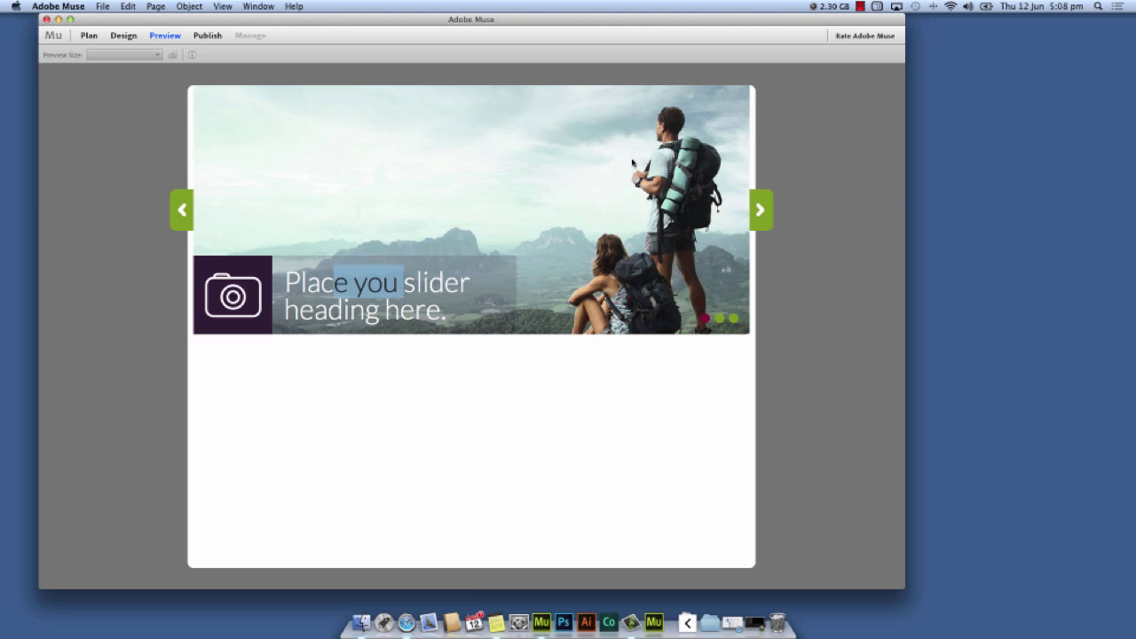
left_click(759, 210)
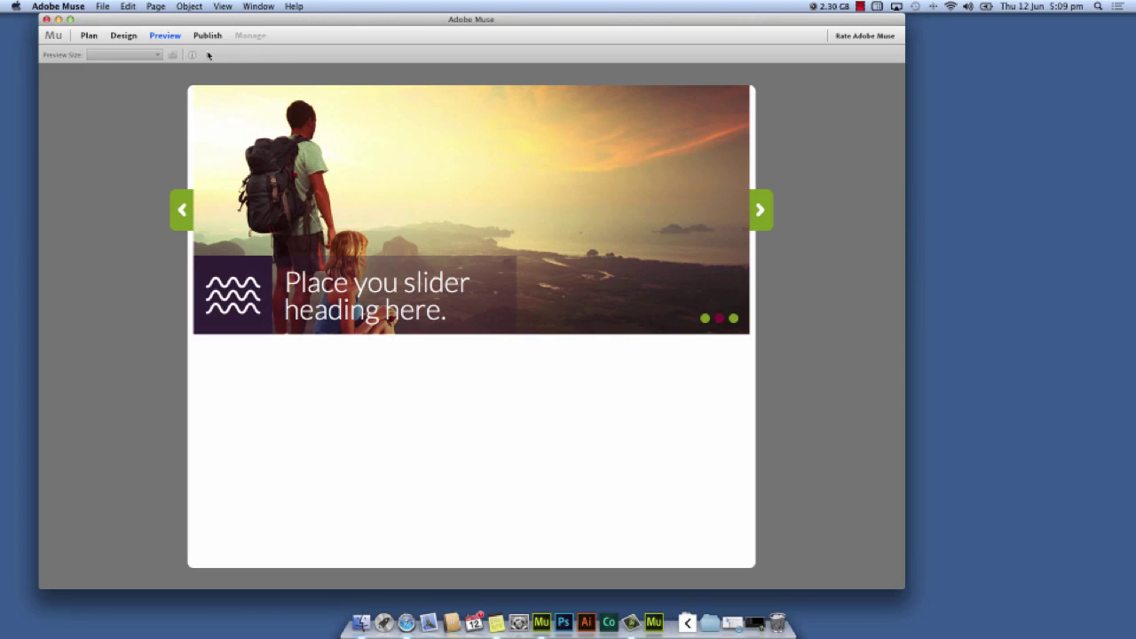
Step: Return to Design mode and move the slider composition down to Y 9
left_click(122, 40)
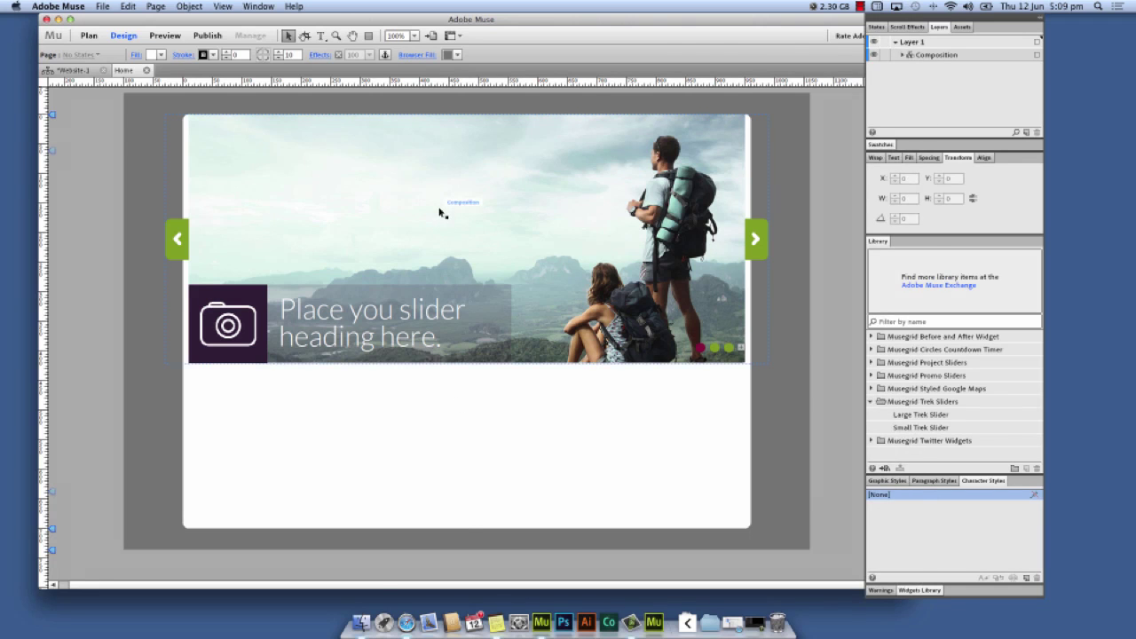
left_click_drag(443, 213, 438, 213)
left_click(589, 392)
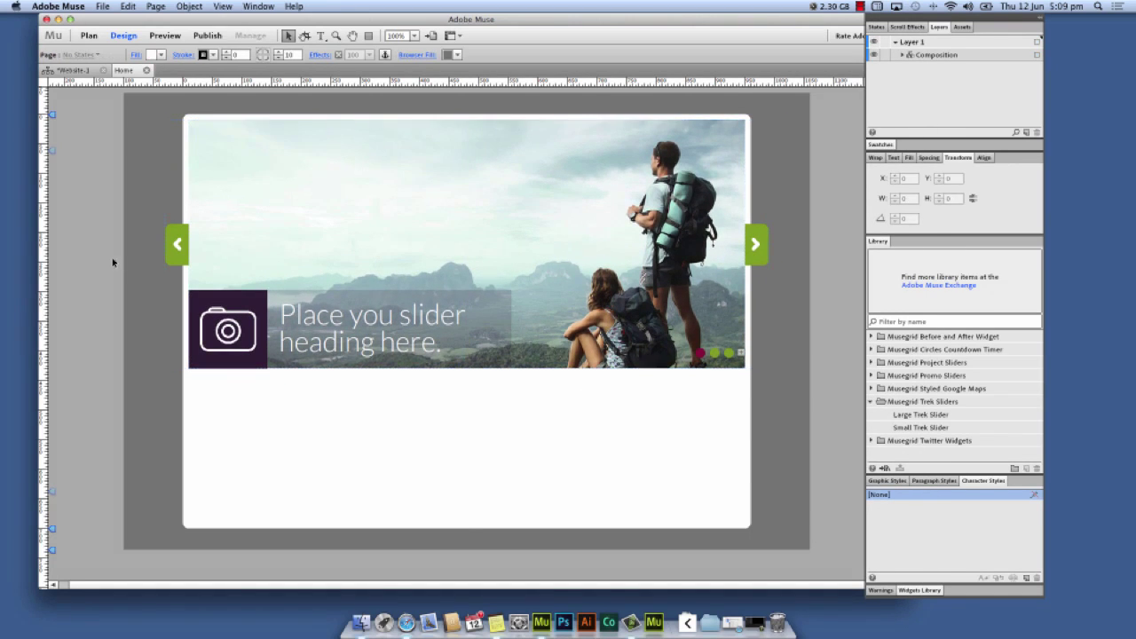
Step: Expand the slider composition in the layers and select its targets one by one to examine each slide
left_click(263, 257)
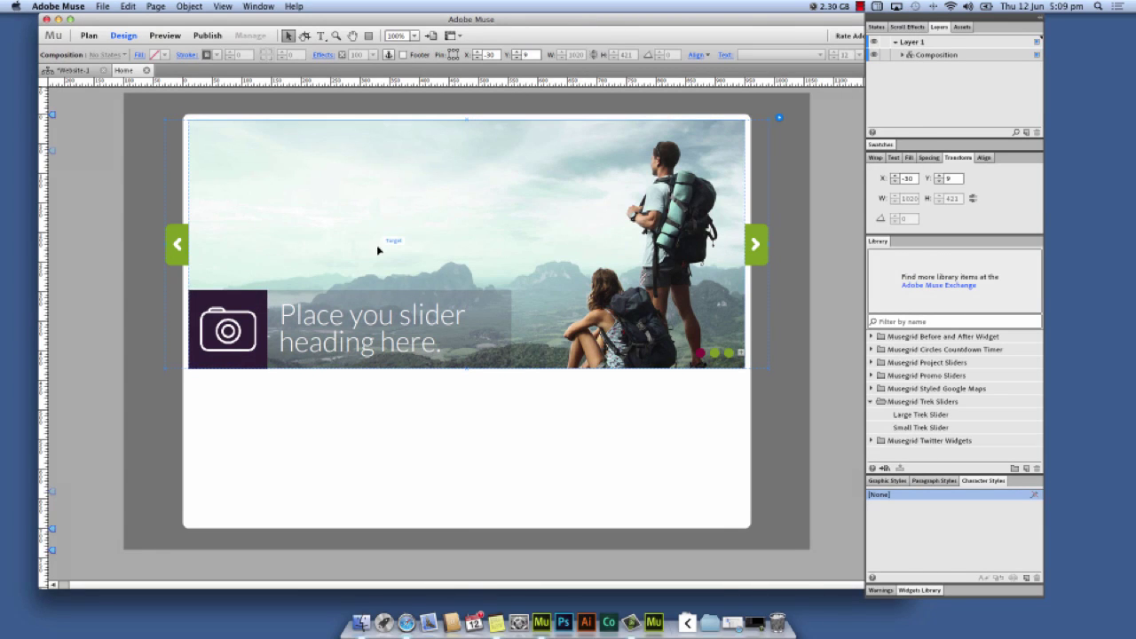
left_click(507, 197)
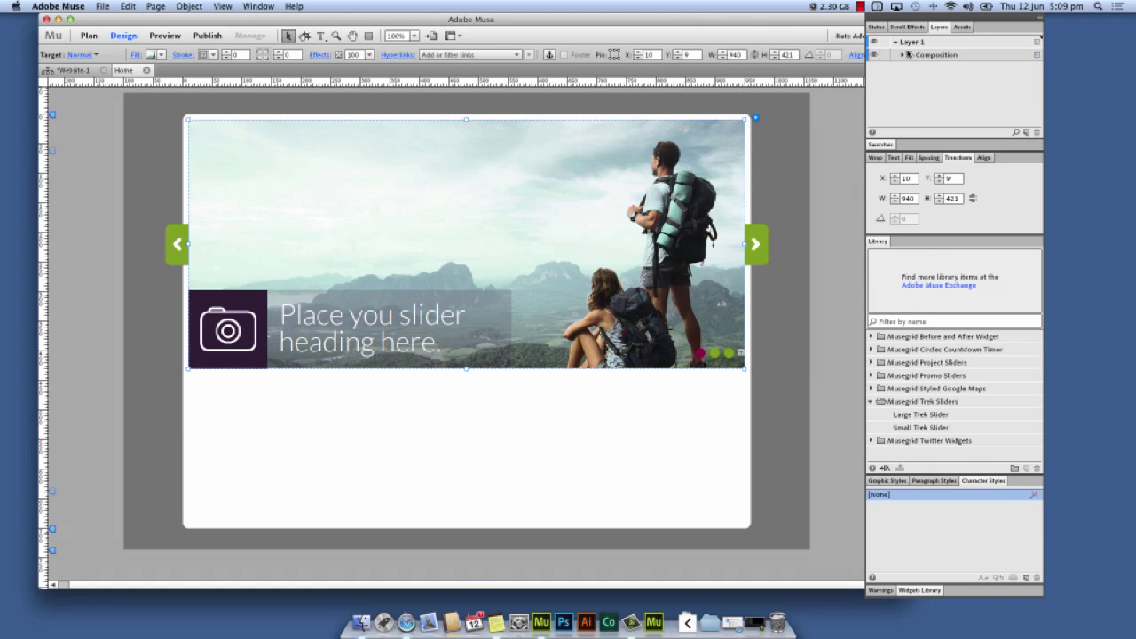
left_click(902, 56)
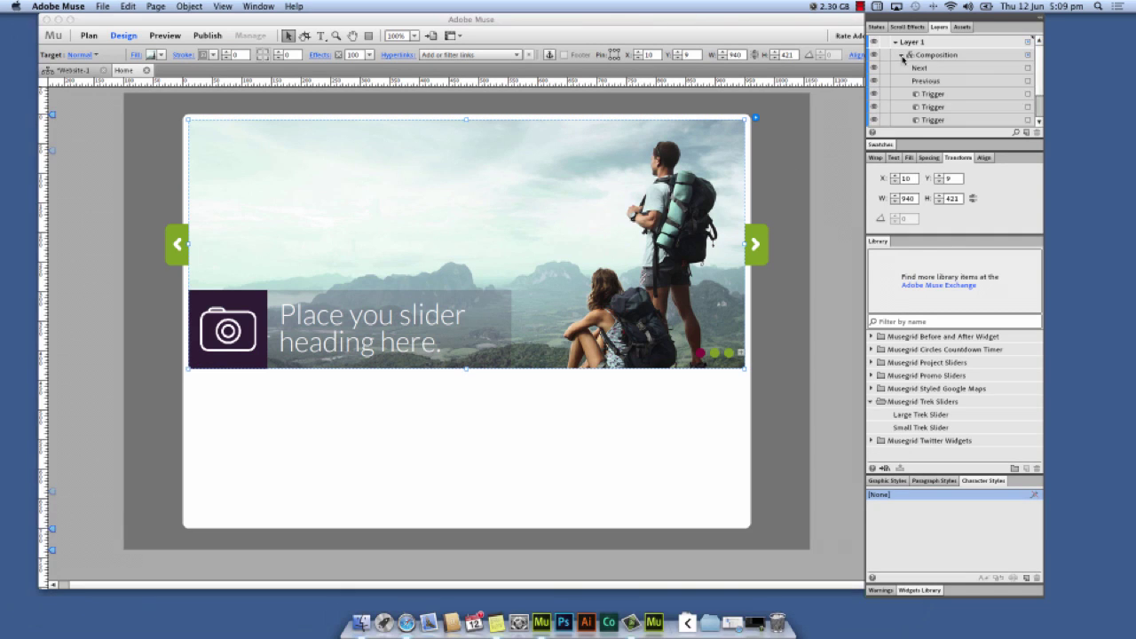
scroll(936, 108, "down", 2)
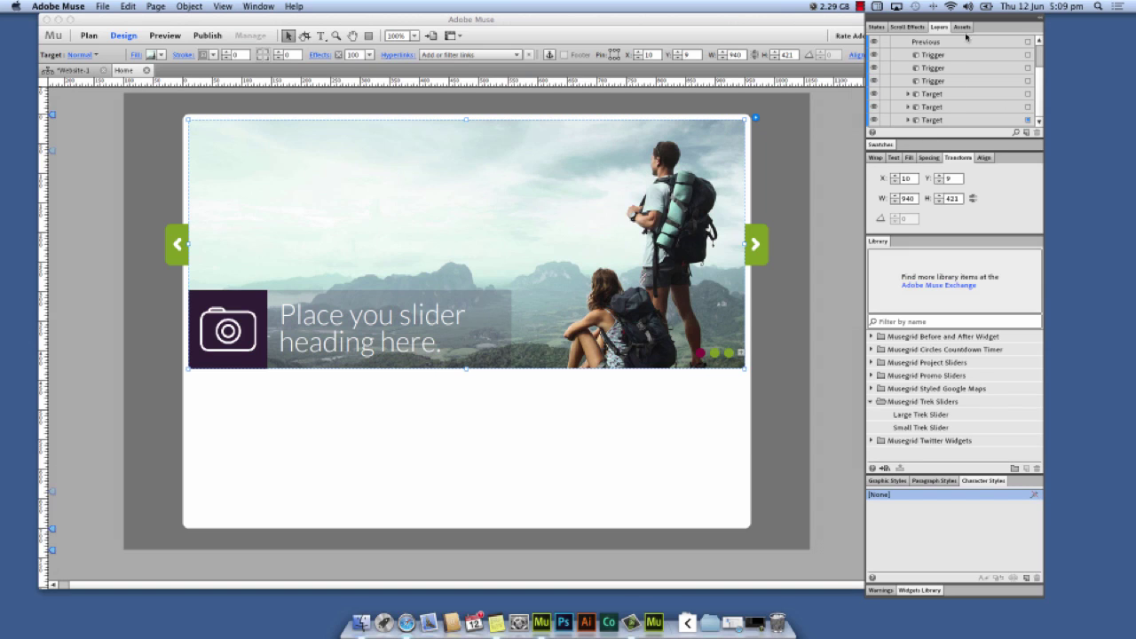
left_click(1026, 107)
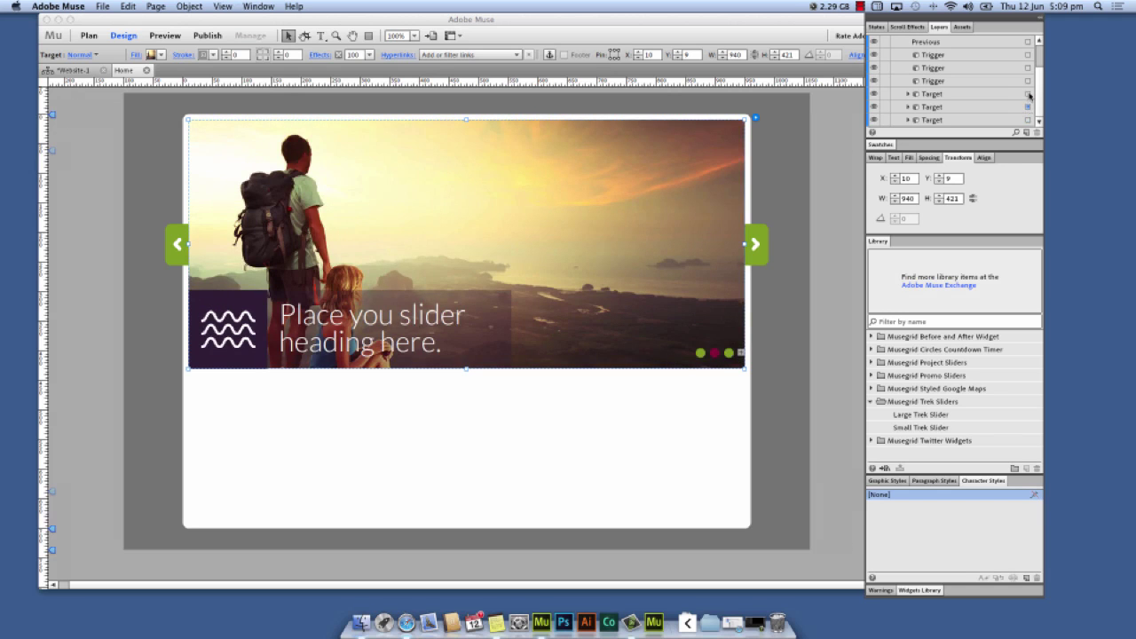
left_click(1027, 94)
left_click(1027, 107)
Step: Select the slider's trigger dots and its Next and Previous arrows to check how they switch slides in the design
left_click(700, 354)
left_click(715, 348)
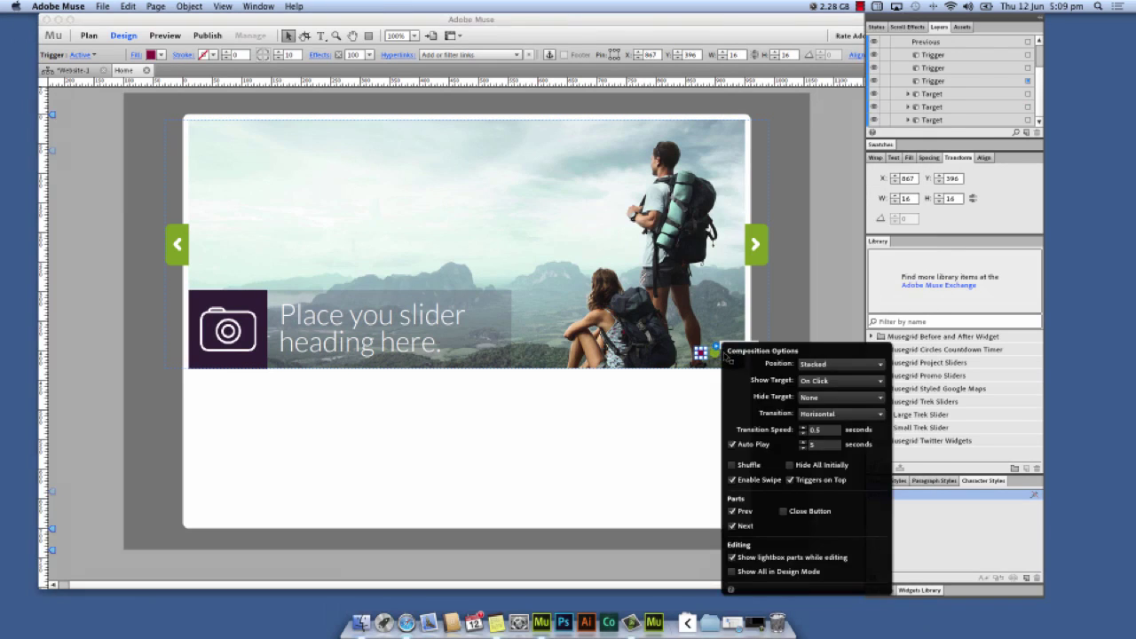
left_click(718, 350)
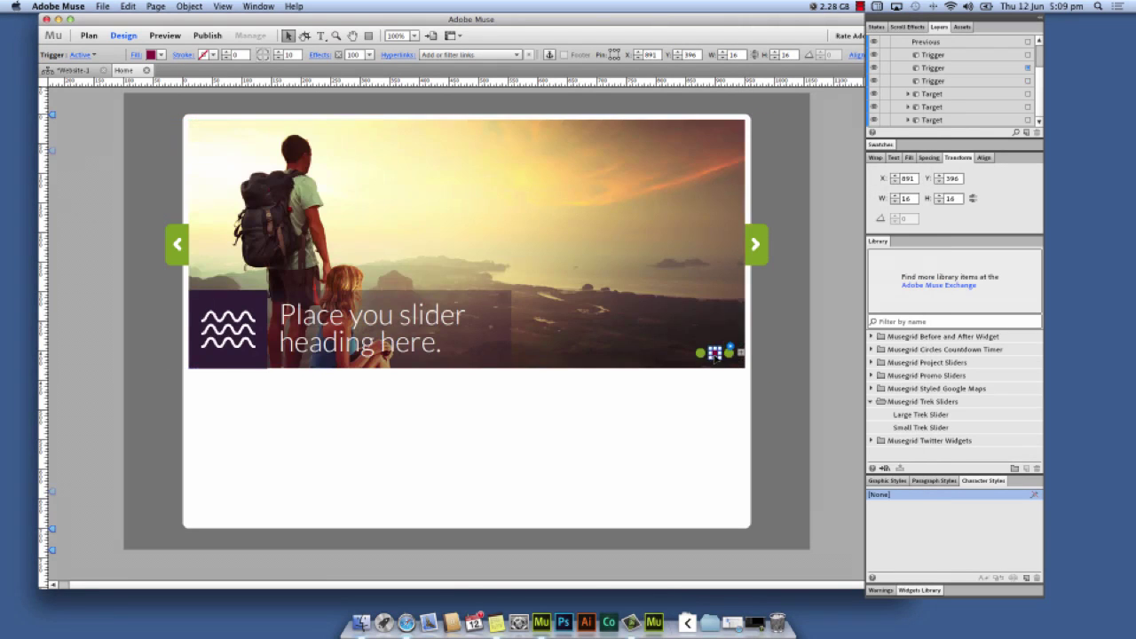
left_click(752, 253)
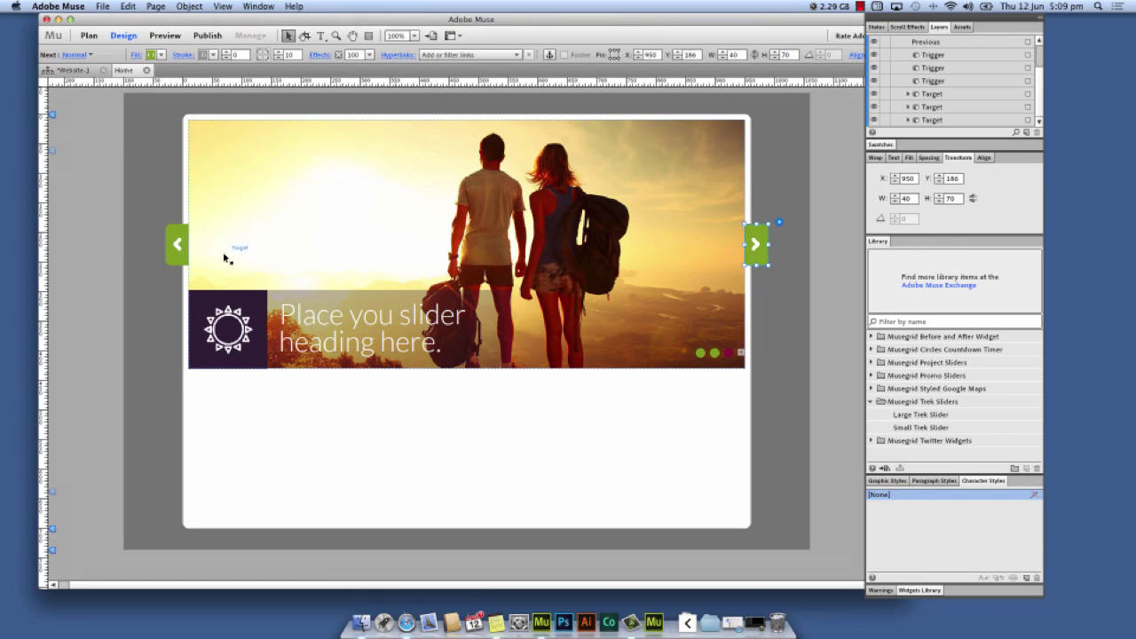
left_click(183, 247)
left_click(182, 249)
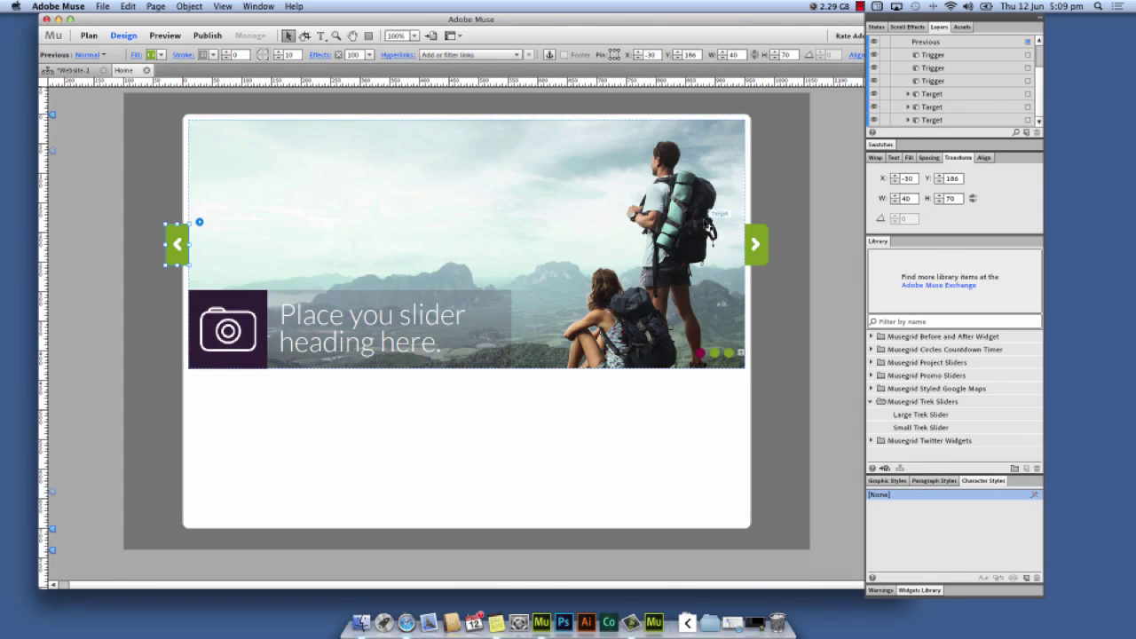
left_click(757, 245)
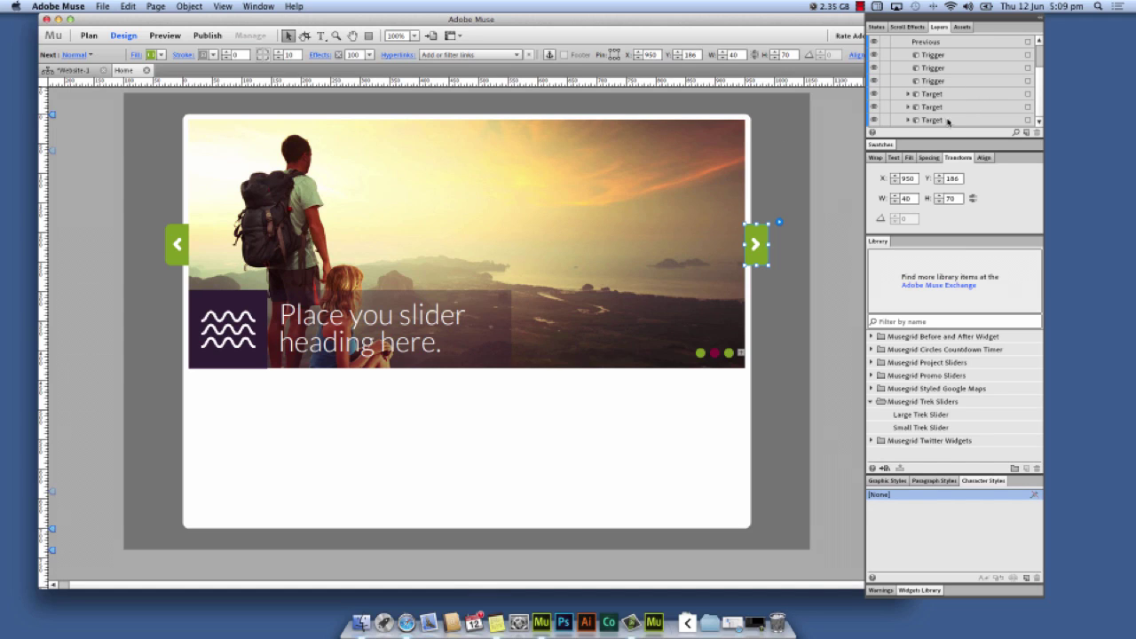
left_click(1028, 67)
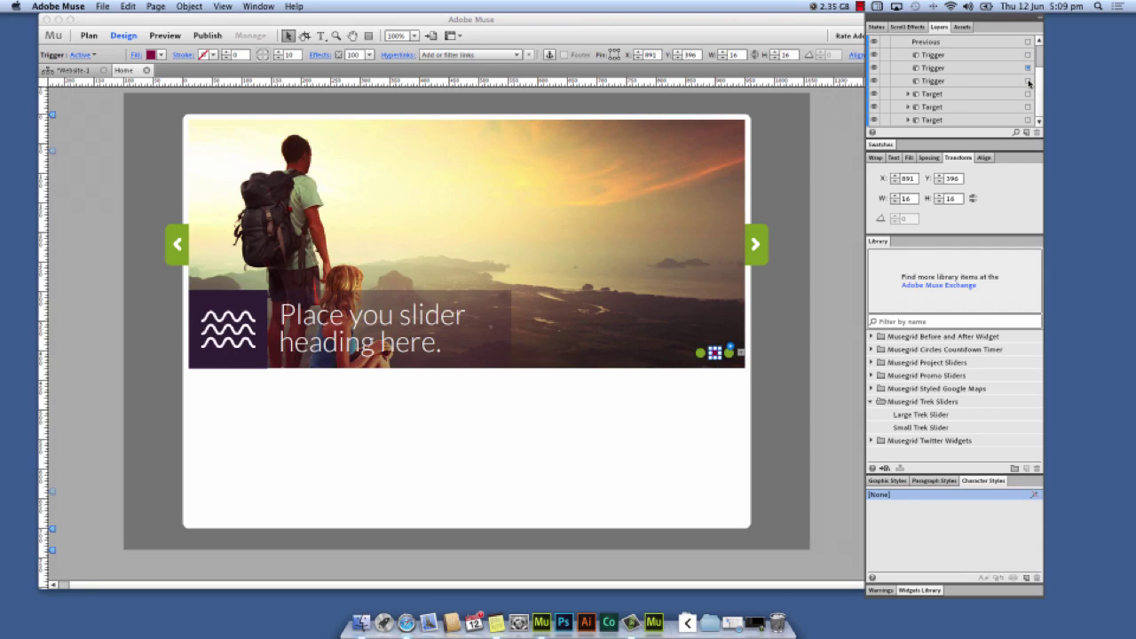
left_click(1027, 80)
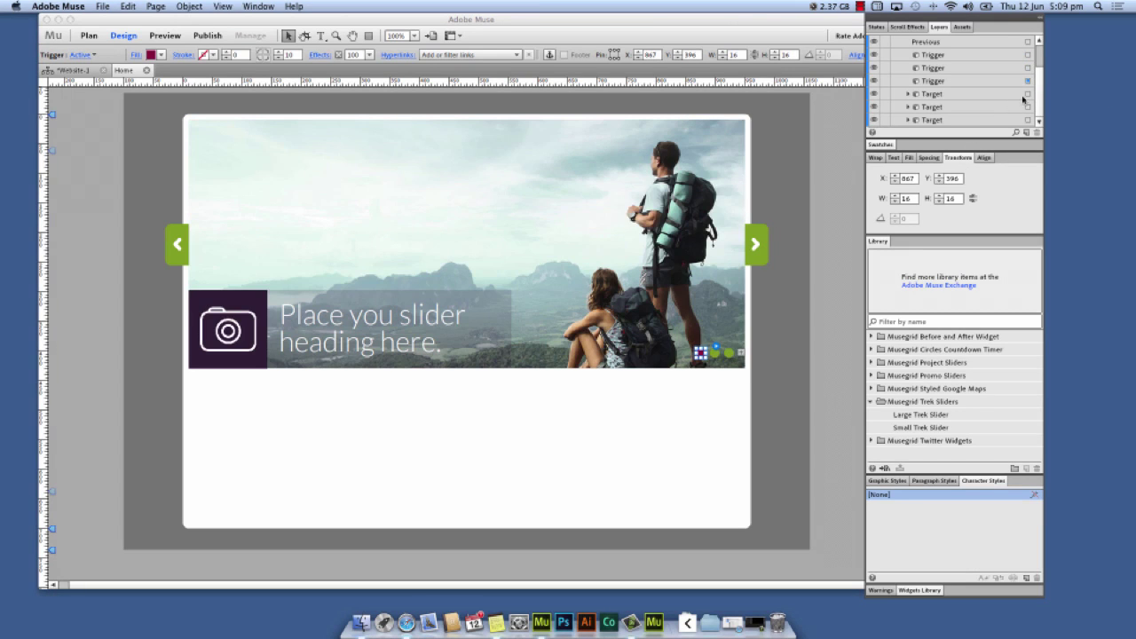
Step: Expand the first Target layer and select its slide, its icon rectangle and its heading text frame to examine the parts
left_click(908, 94)
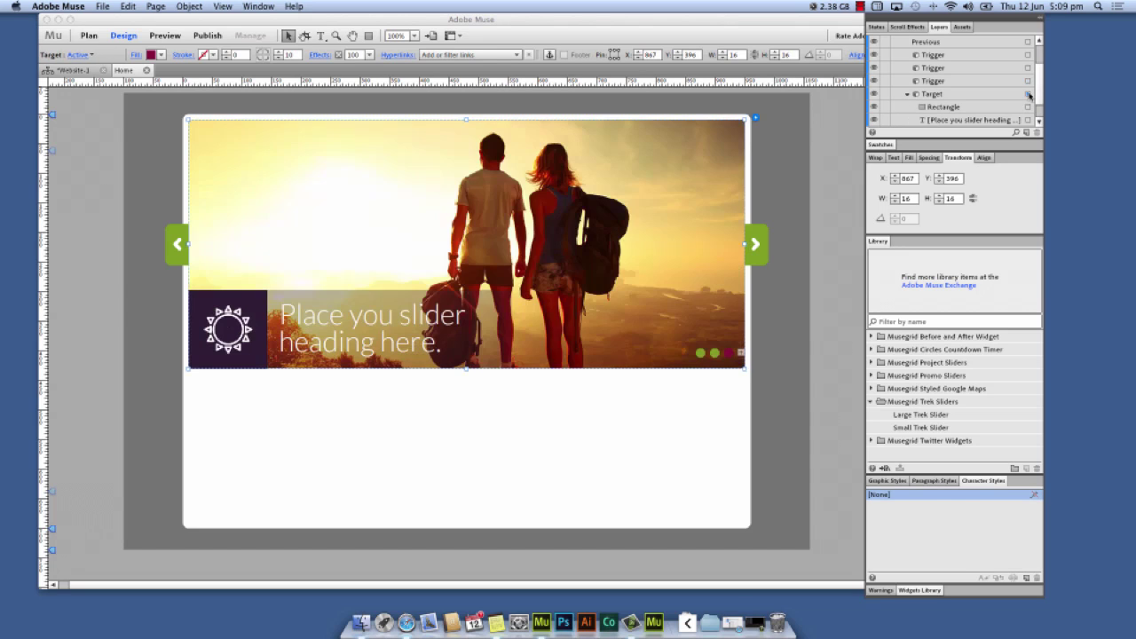
left_click(1028, 94)
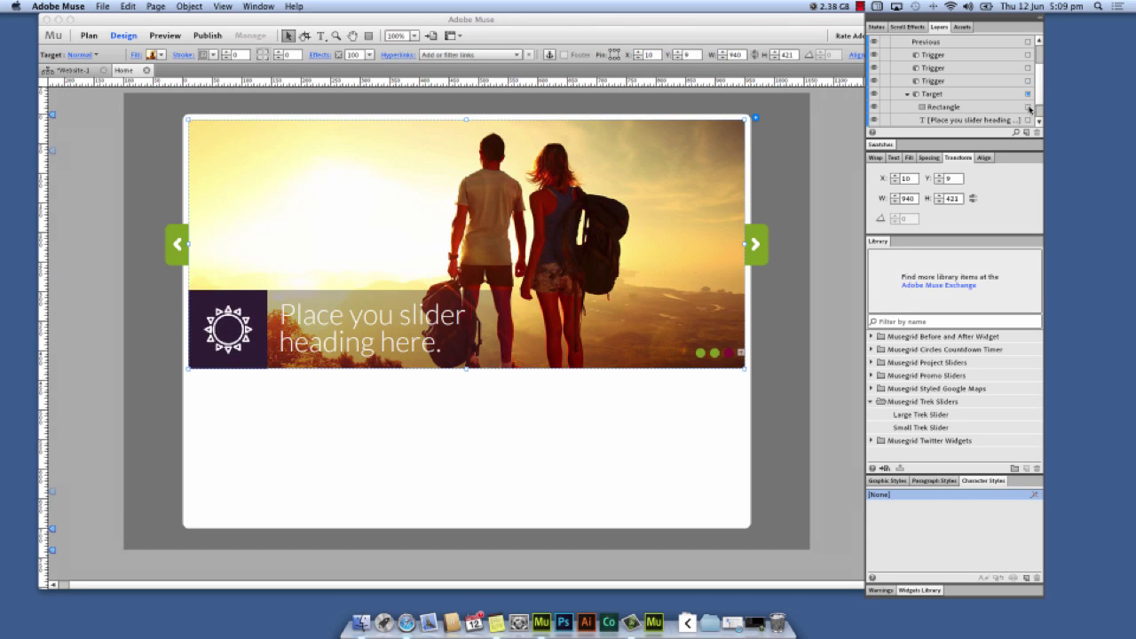
left_click(1029, 107)
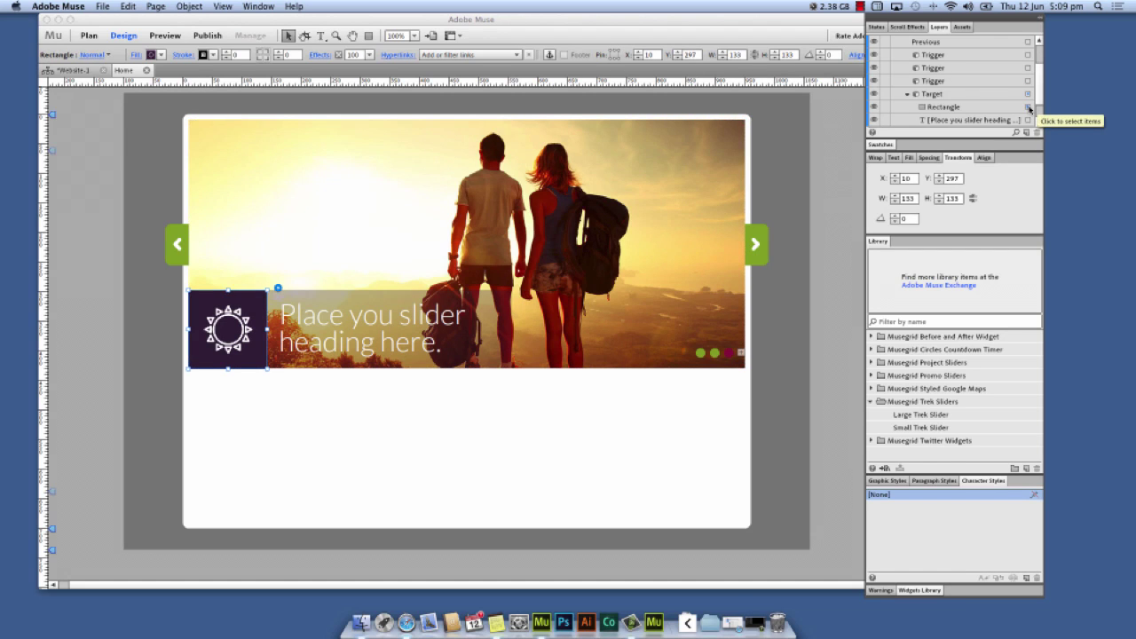
left_click(1027, 120)
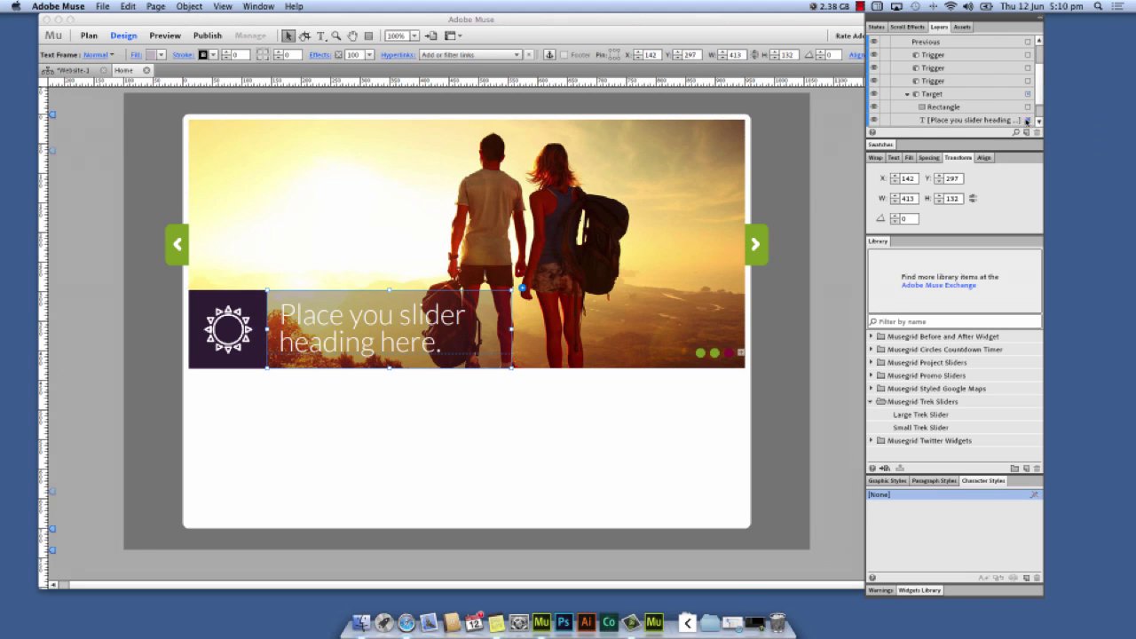
scroll(967, 124, "down", 2)
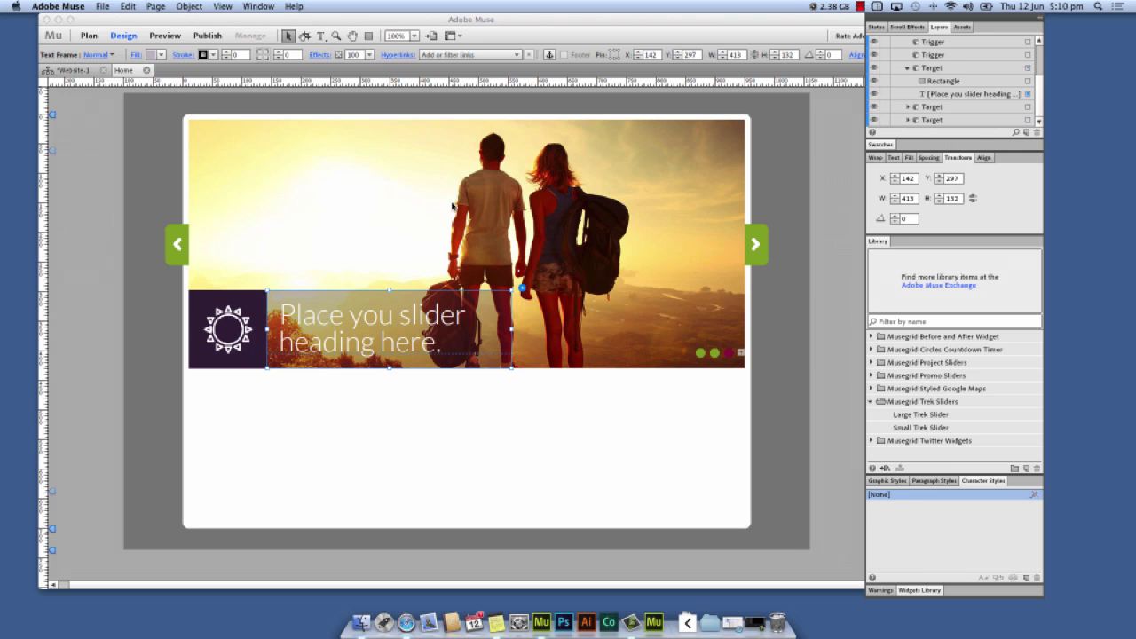
Step: Highlight the whole heading text on the sun-icon slide, and return to the Selection tool to select the icon rectangle
double_click(316, 340)
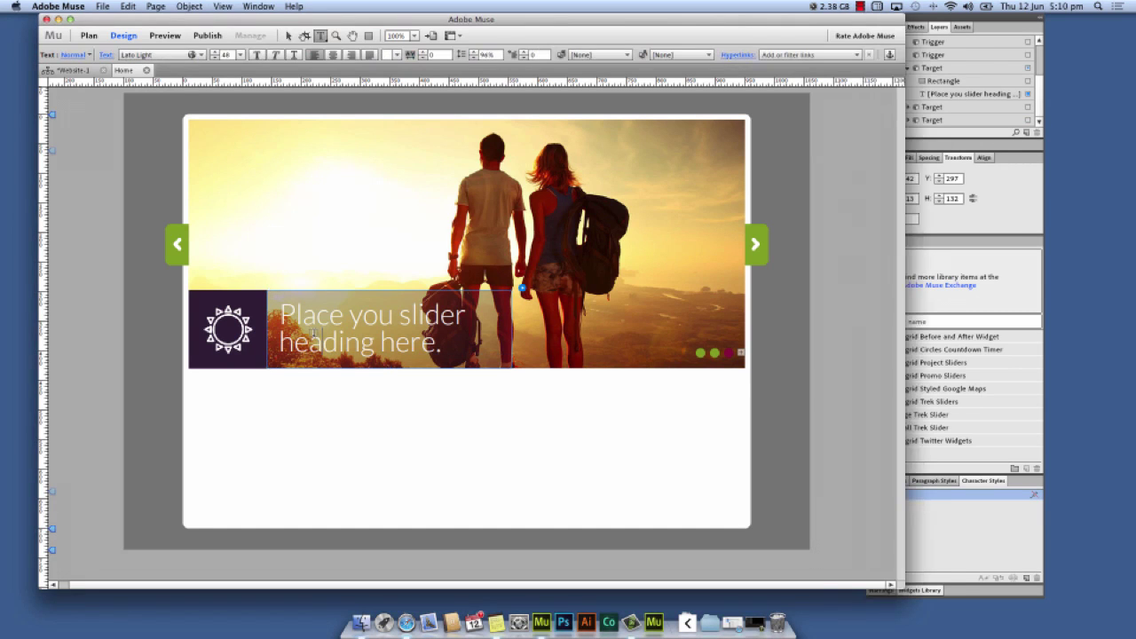
left_click_drag(440, 347, 271, 313)
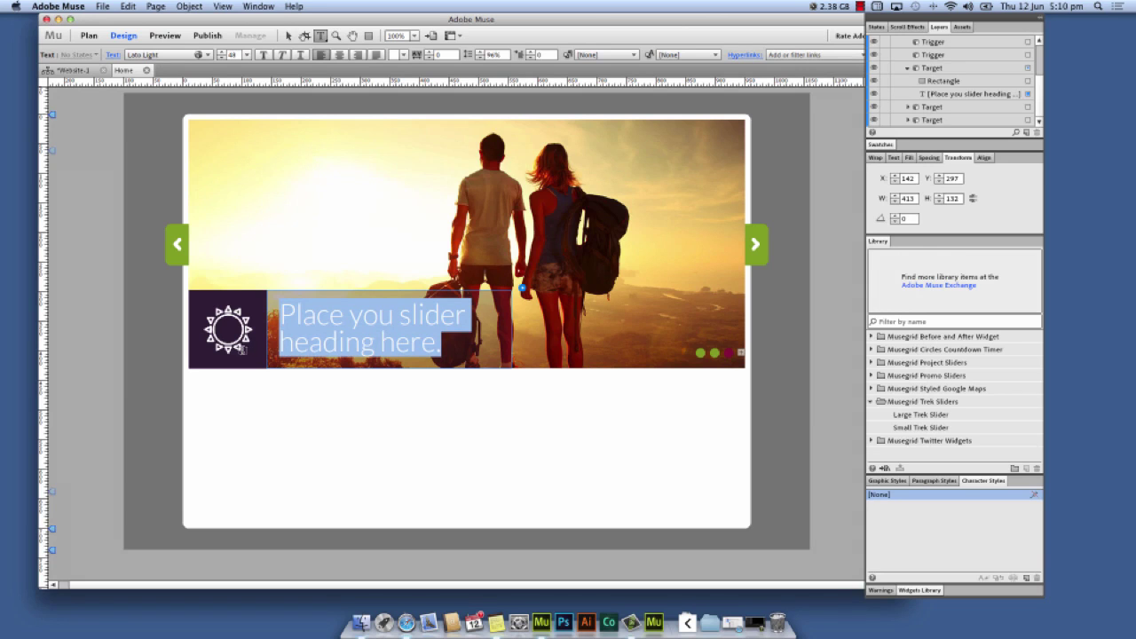
left_click(288, 36)
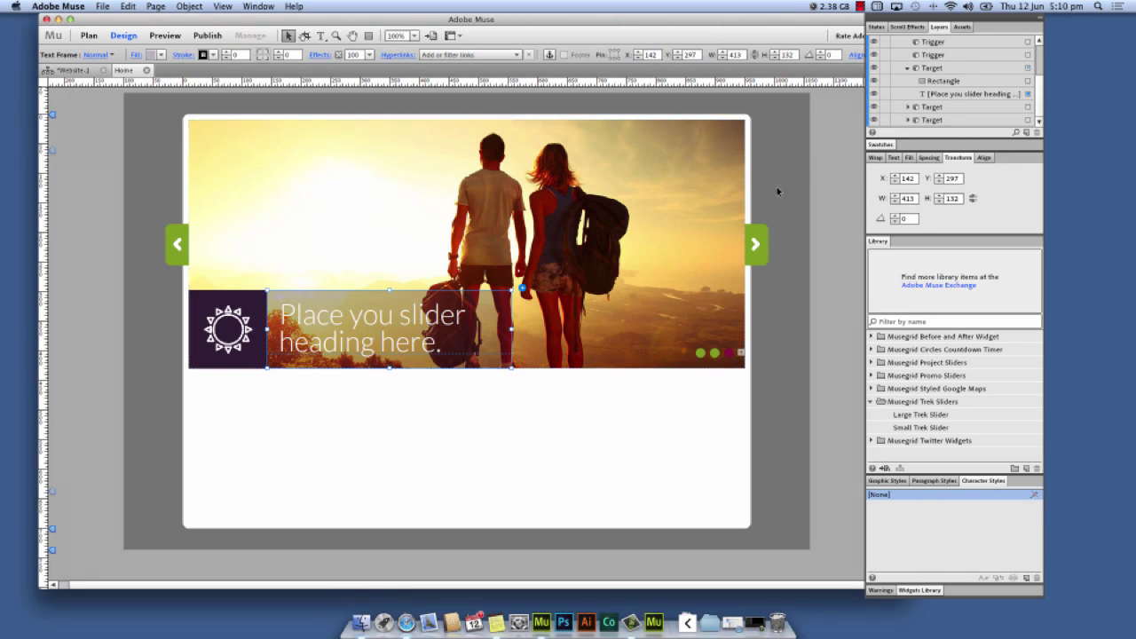
left_click(1027, 81)
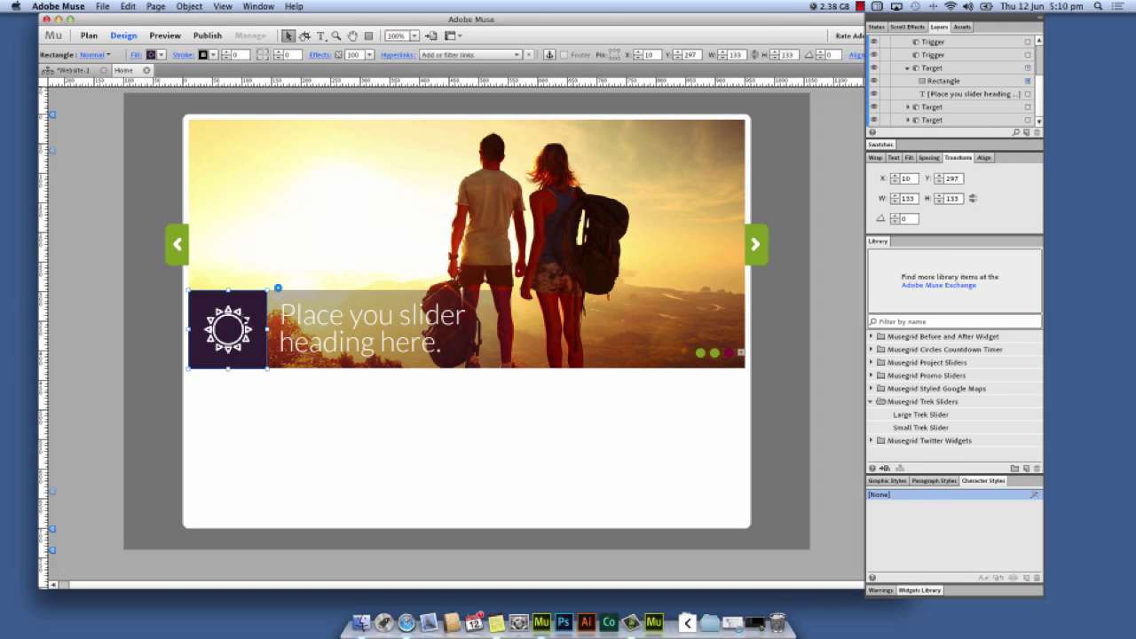
Step: Open the fill options of the sun icon rectangle and of its slide's Target, and browse for a replacement slide image without choosing one
left_click(137, 55)
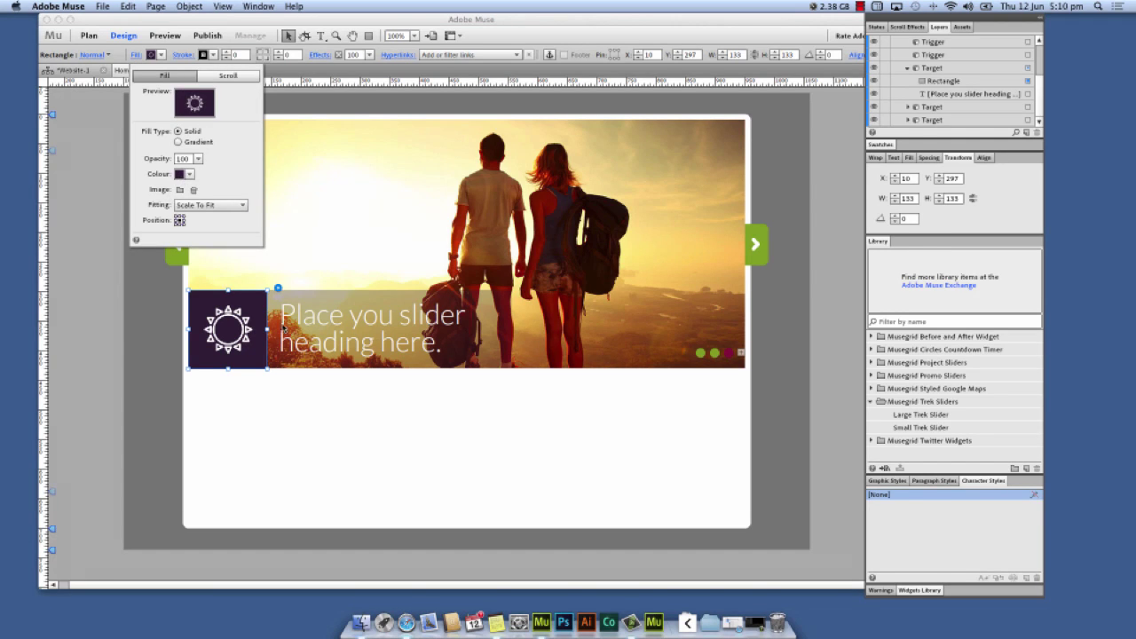
left_click(406, 399)
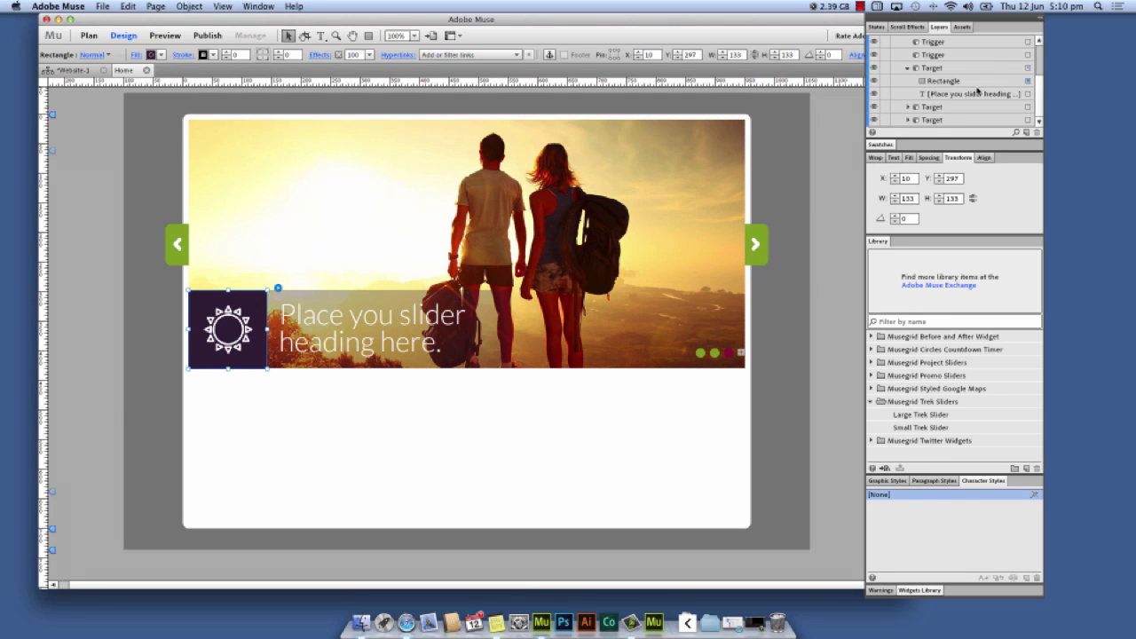
left_click(1027, 68)
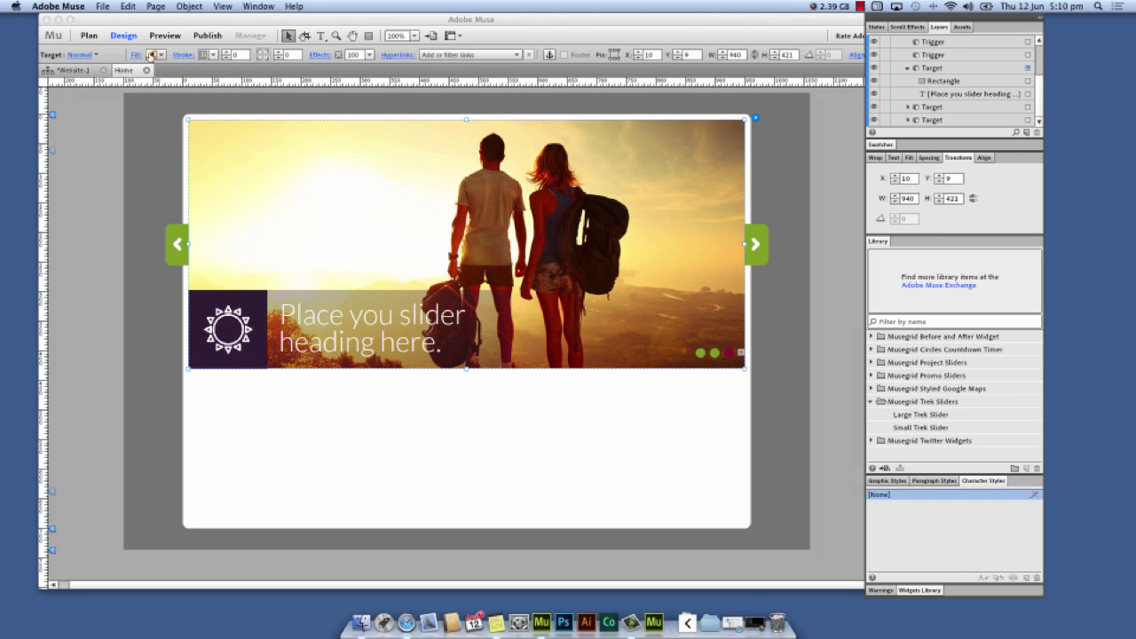
left_click(150, 55)
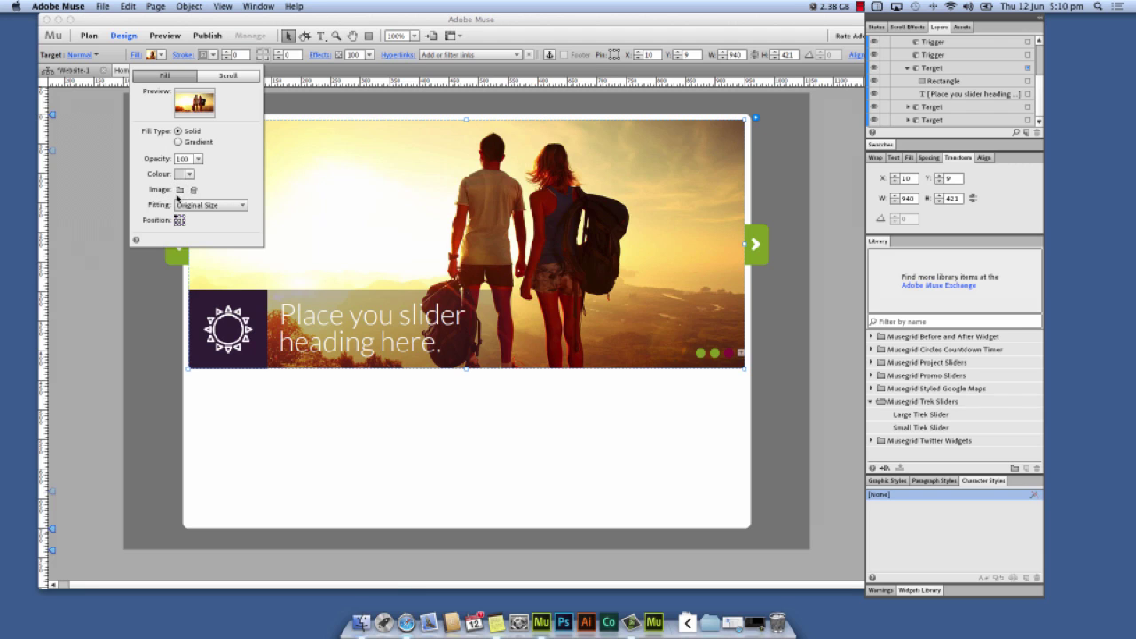
left_click(181, 194)
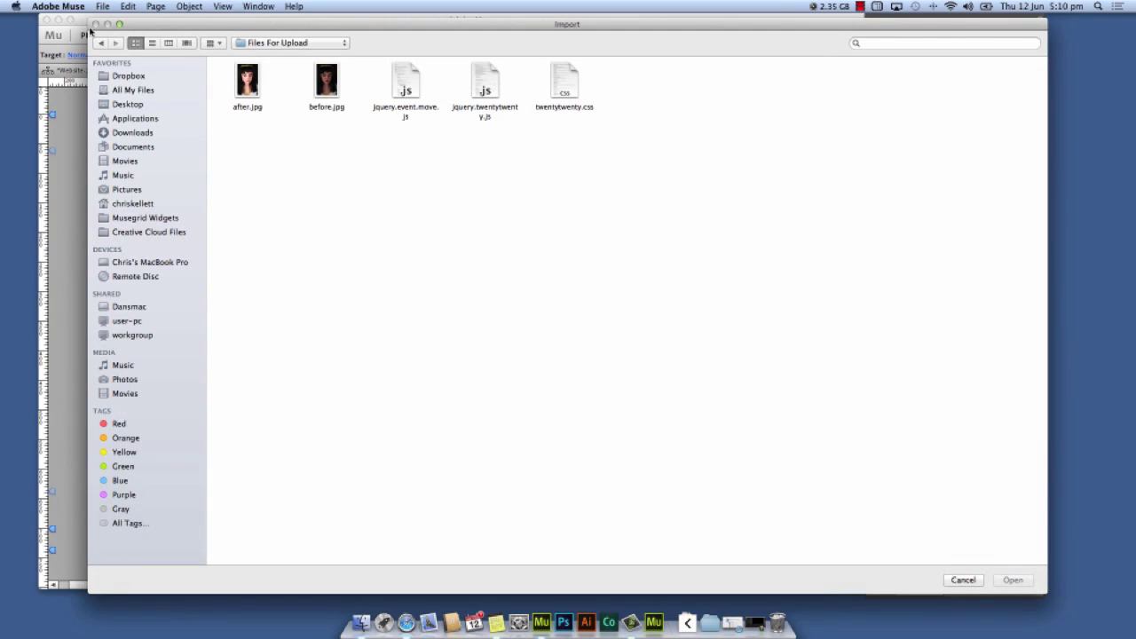
left_click(975, 577)
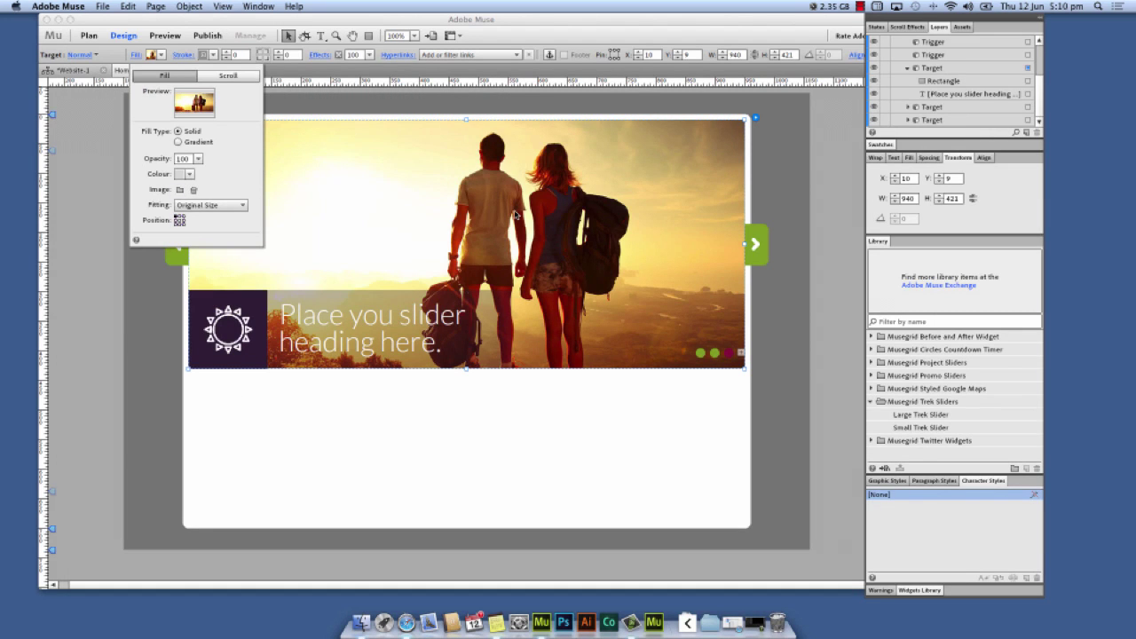
left_click(773, 181)
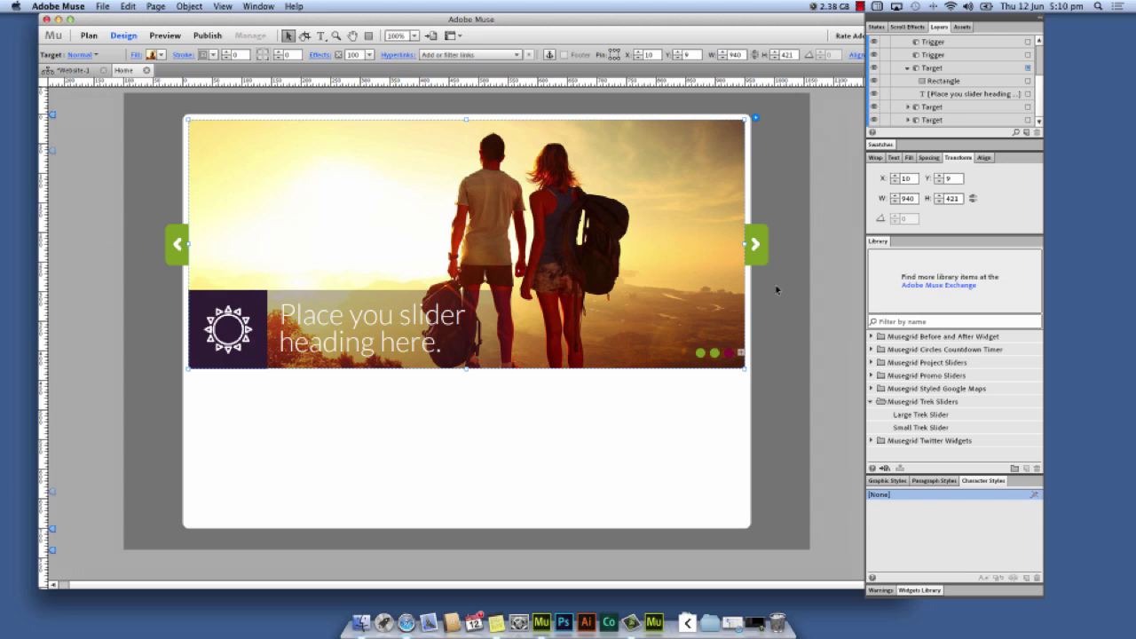
Step: Reselect the sun-icon slide's Target and review the fitting options for its background image fill
left_click(763, 315)
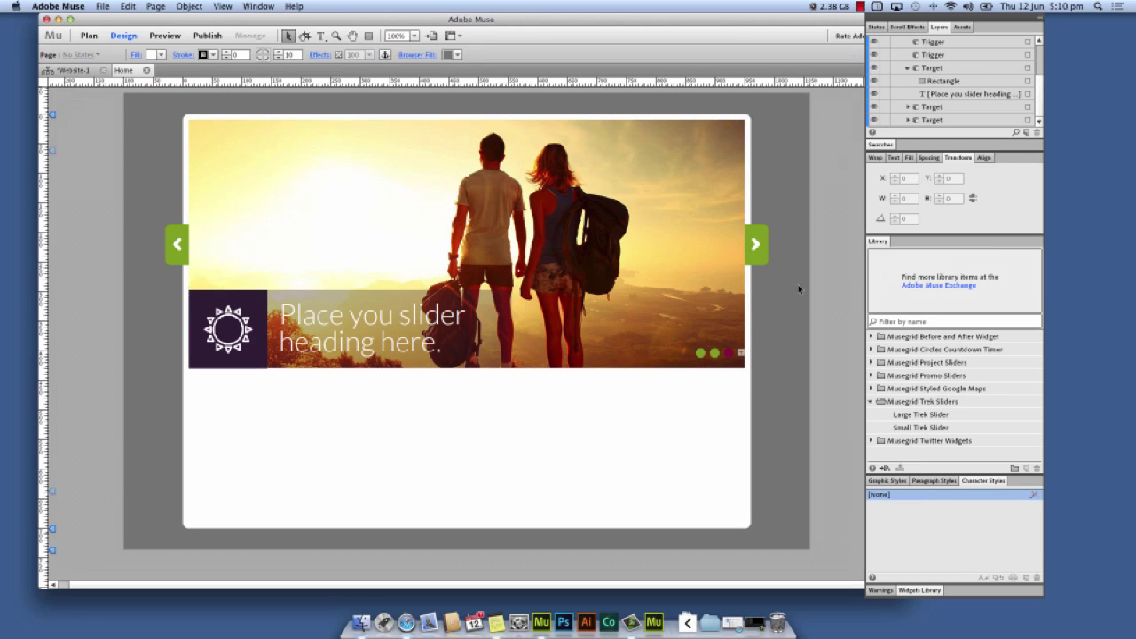
left_click(648, 298)
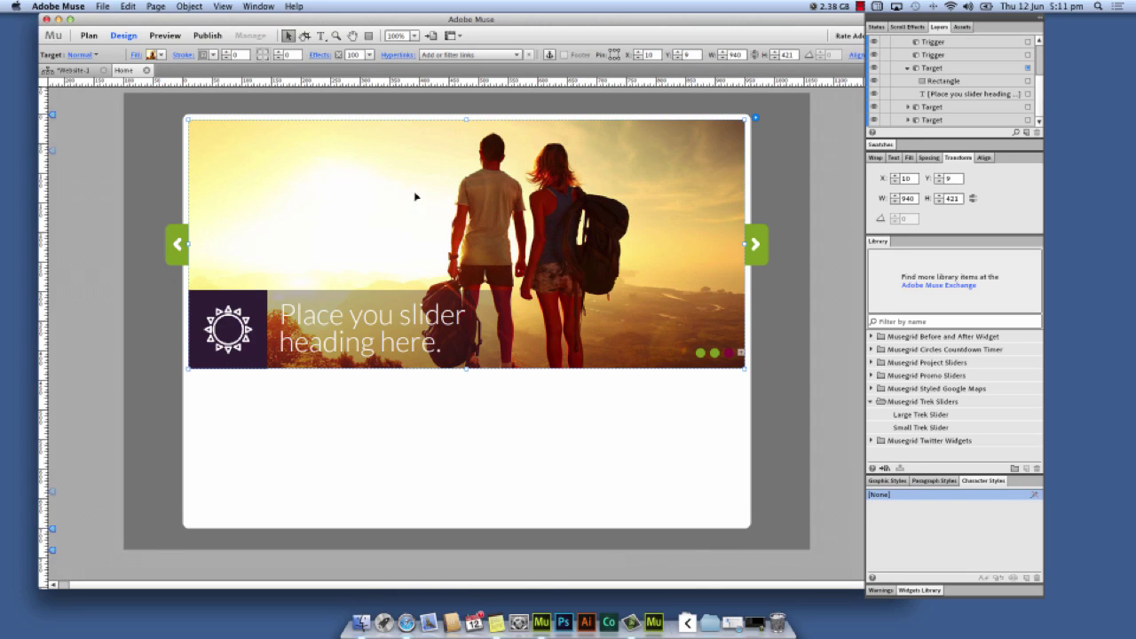
left_click(136, 55)
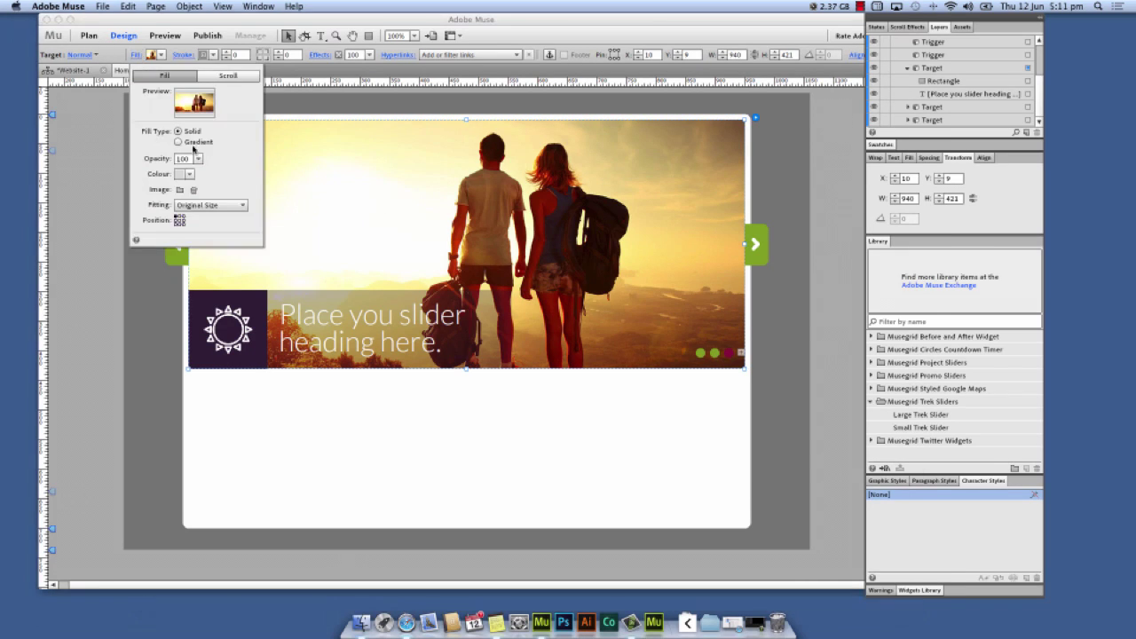
left_click(208, 205)
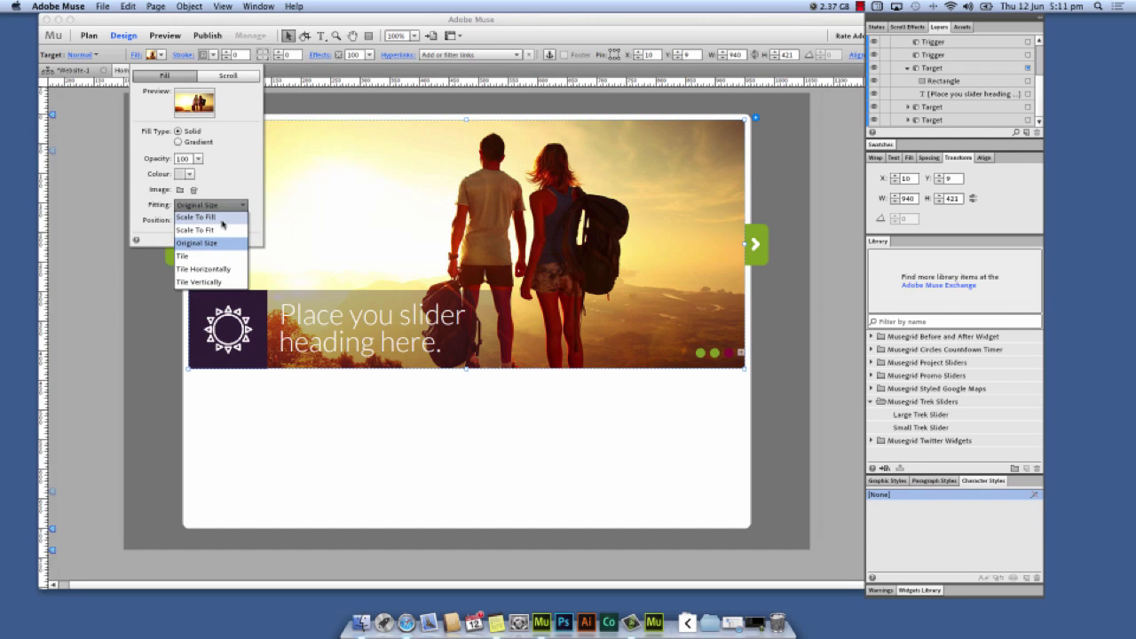
left_click(215, 218)
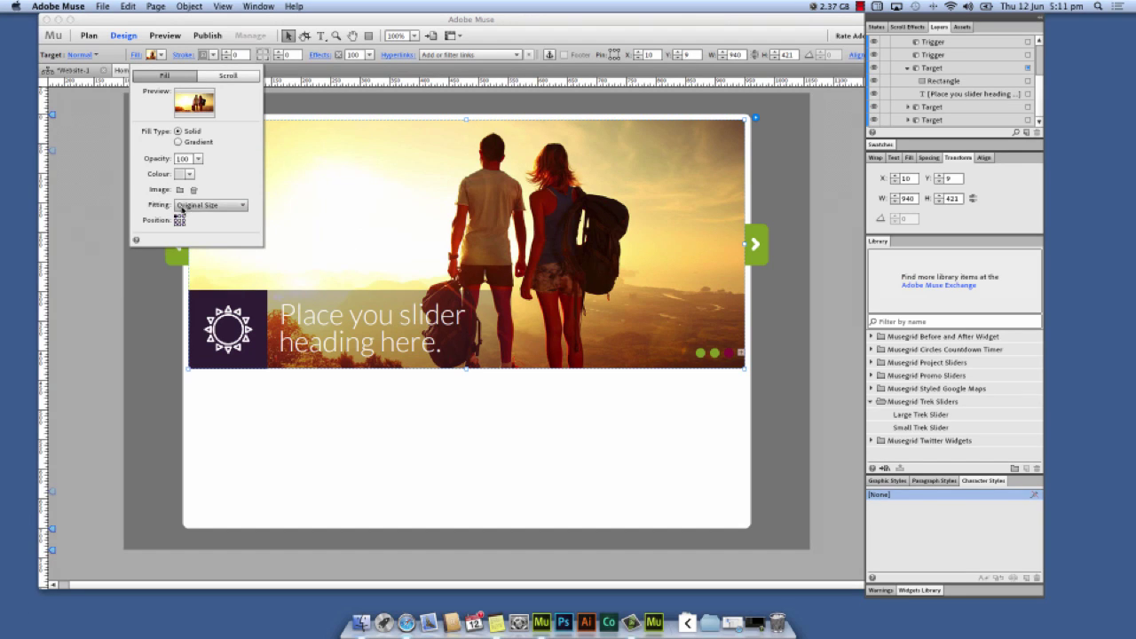
key("Escape")
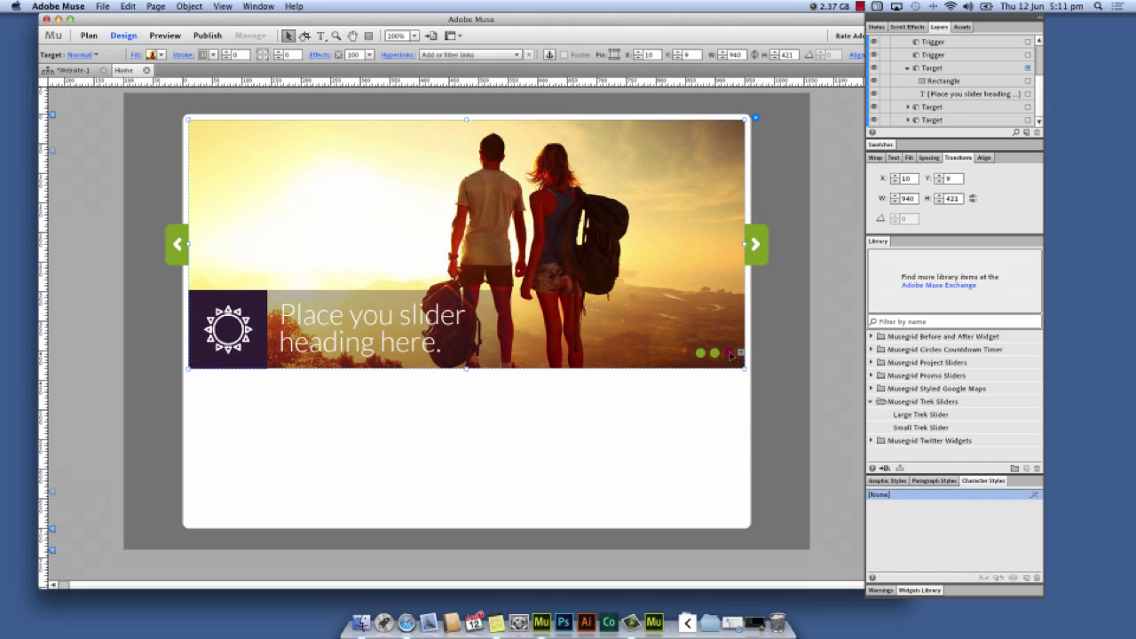
Step: Add a fourth slide to the large slider and switch between its trigger dots to check the new slide
left_click(741, 353)
left_click(742, 443)
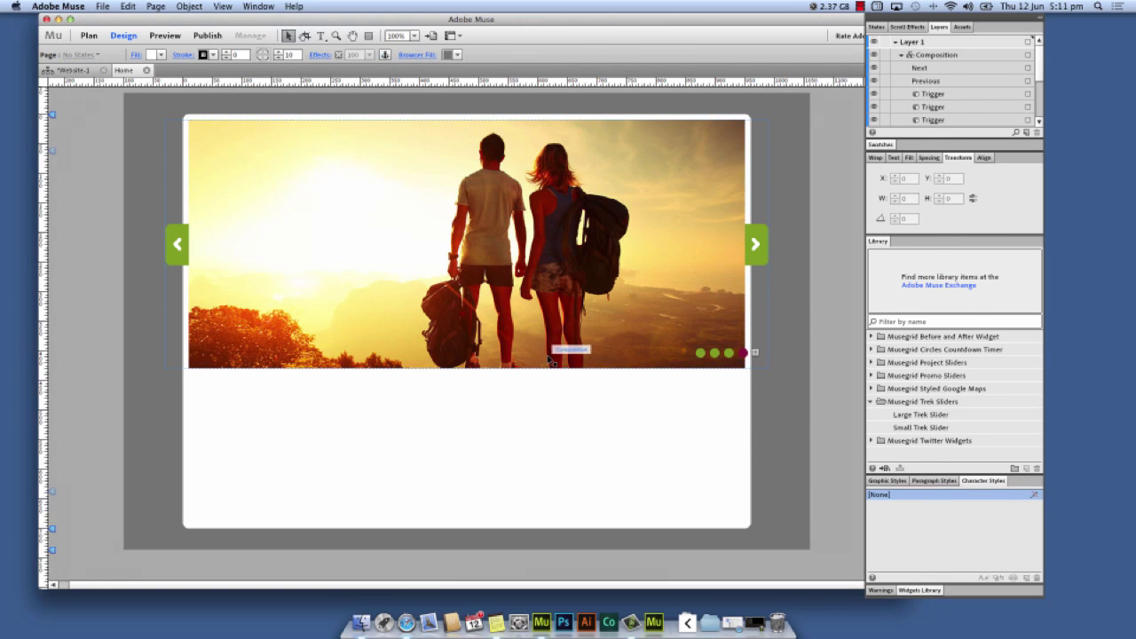
left_click(549, 357)
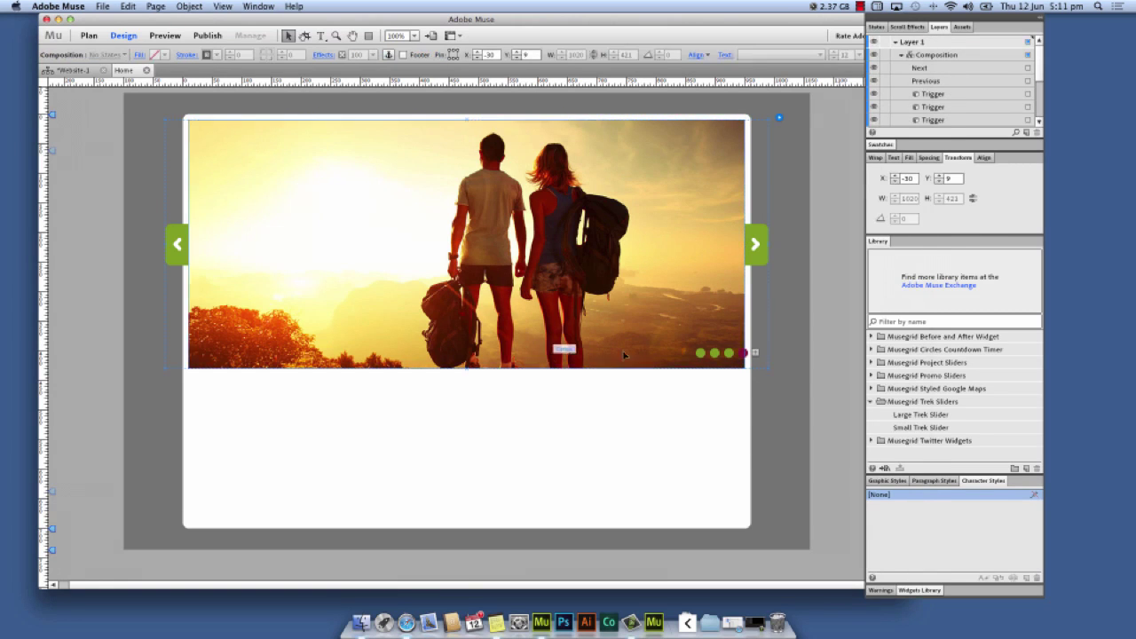
left_click(700, 353)
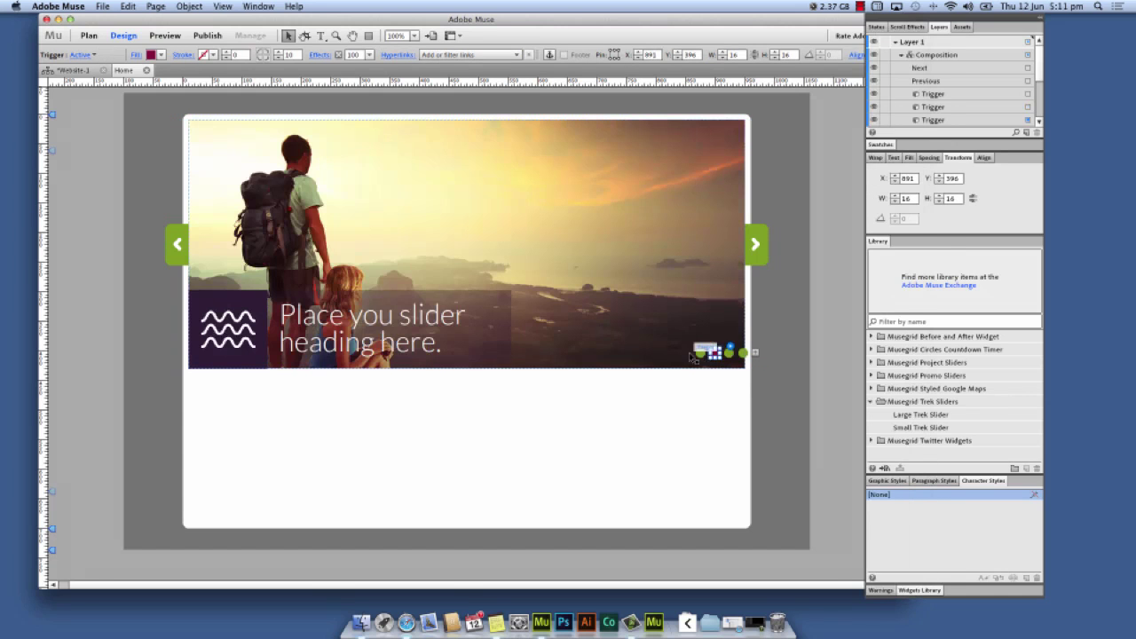
left_click(742, 354)
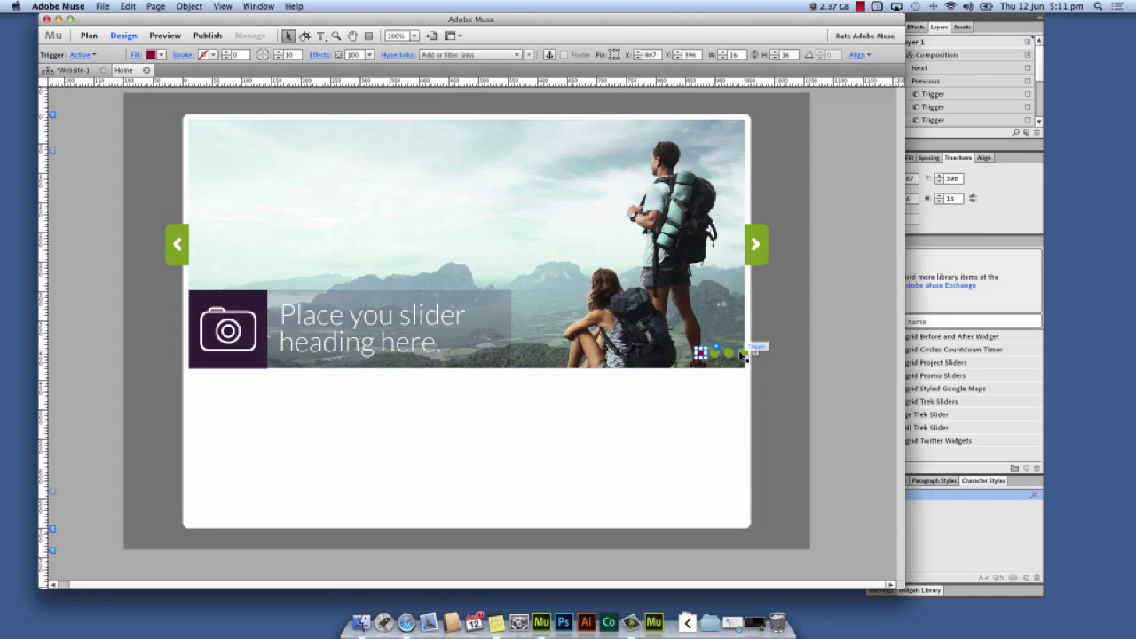
left_click(743, 353)
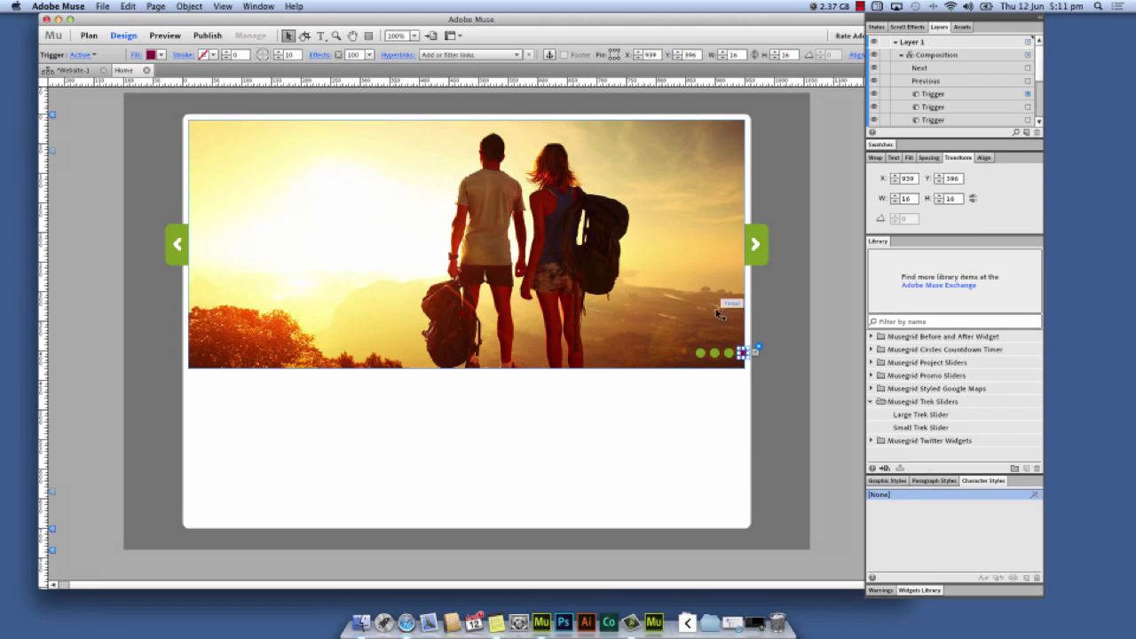
left_click(593, 247)
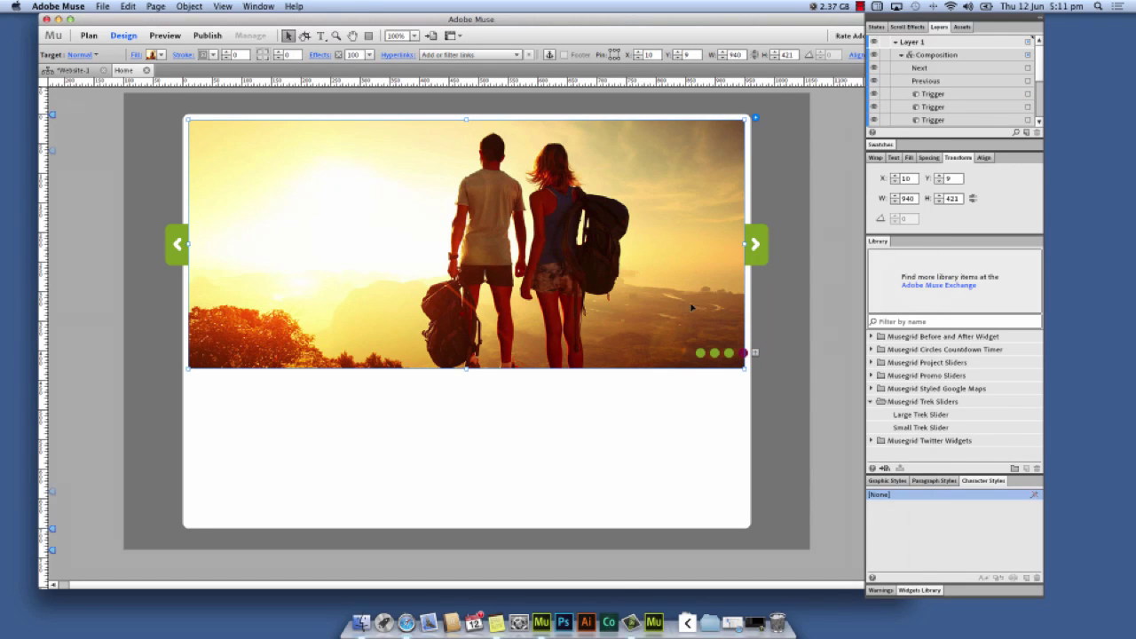
Step: Select all four trigger dots of the large slider together and move them 20 px to the left
left_click(742, 353)
left_click(714, 353, "shift")
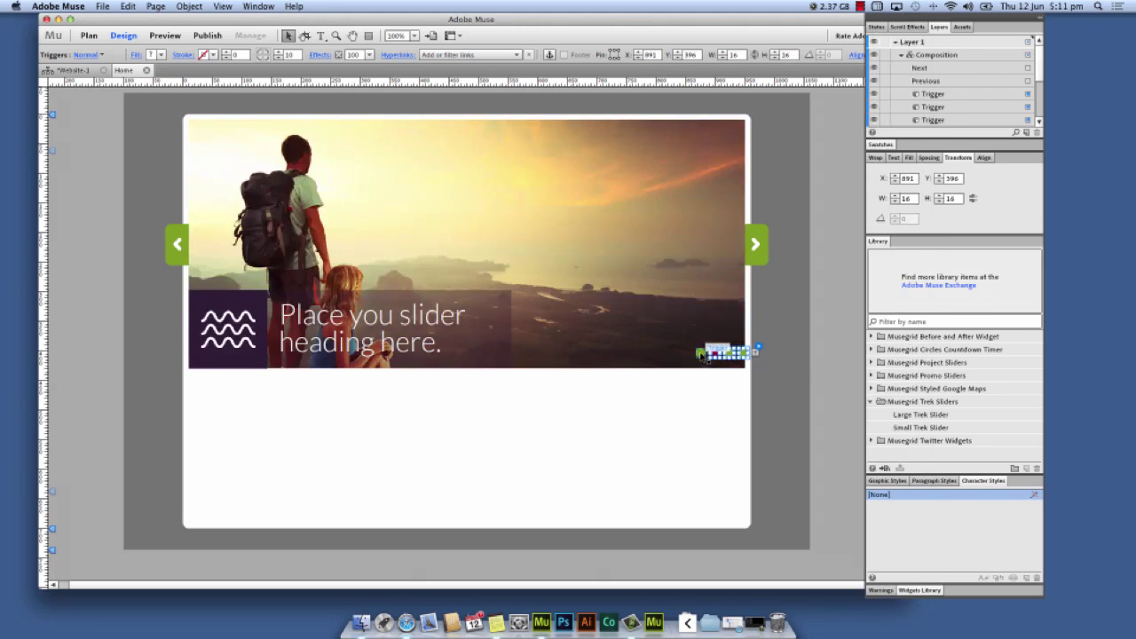
left_click(700, 353, "shift")
key("shift+Left")
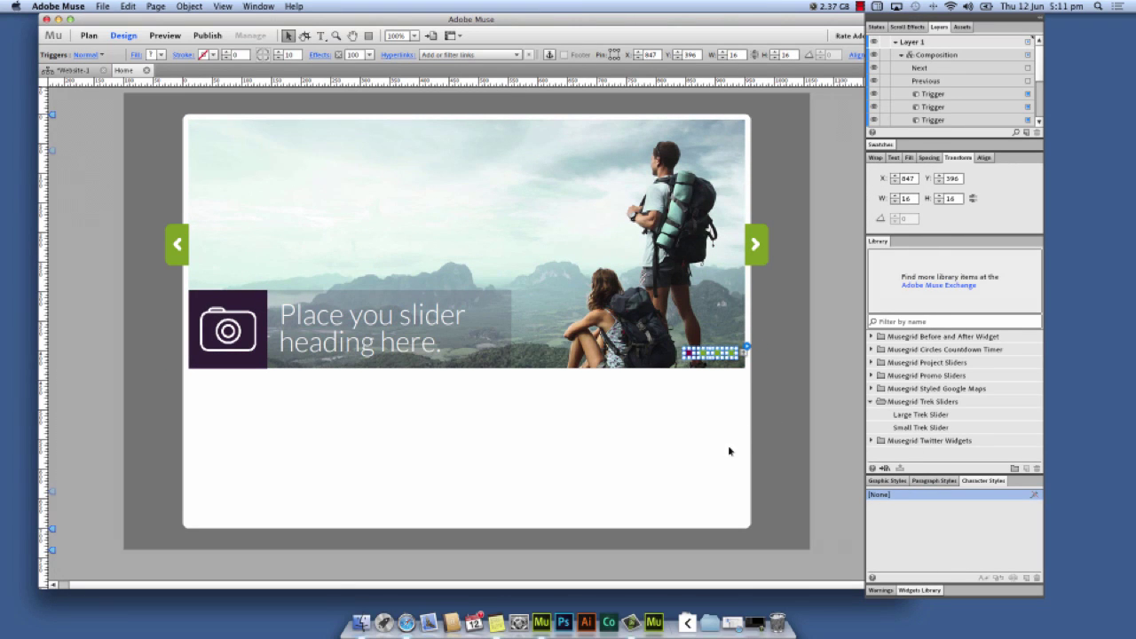
left_click(728, 451)
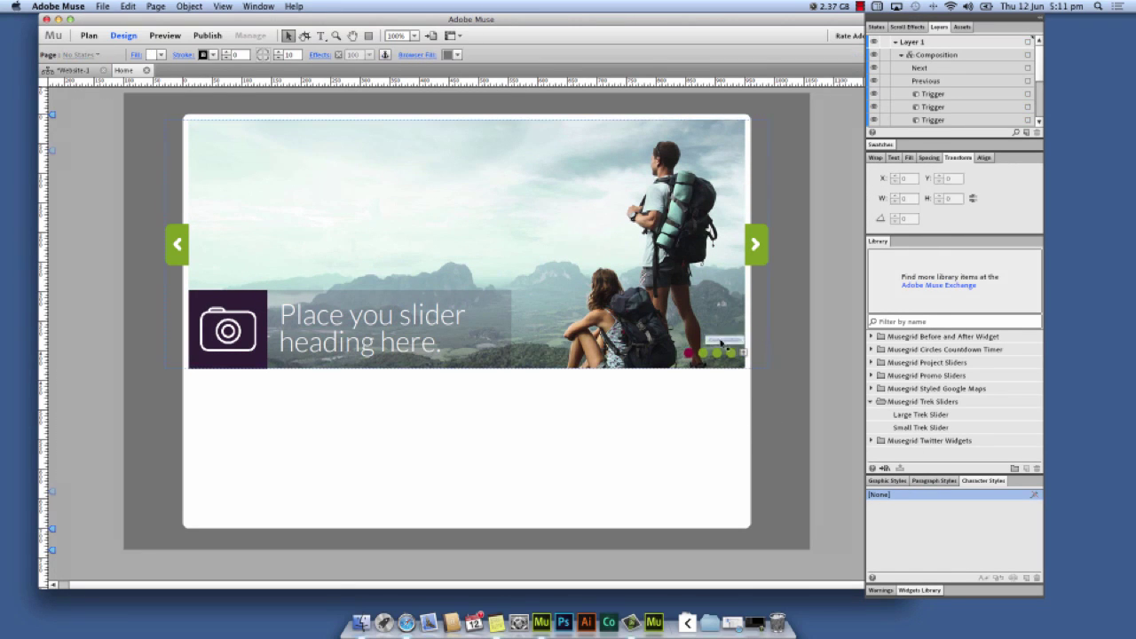
Step: Copy the camera slide's icon rectangle and heading text frame and paste them in place on the new fourth slide
left_click(410, 318)
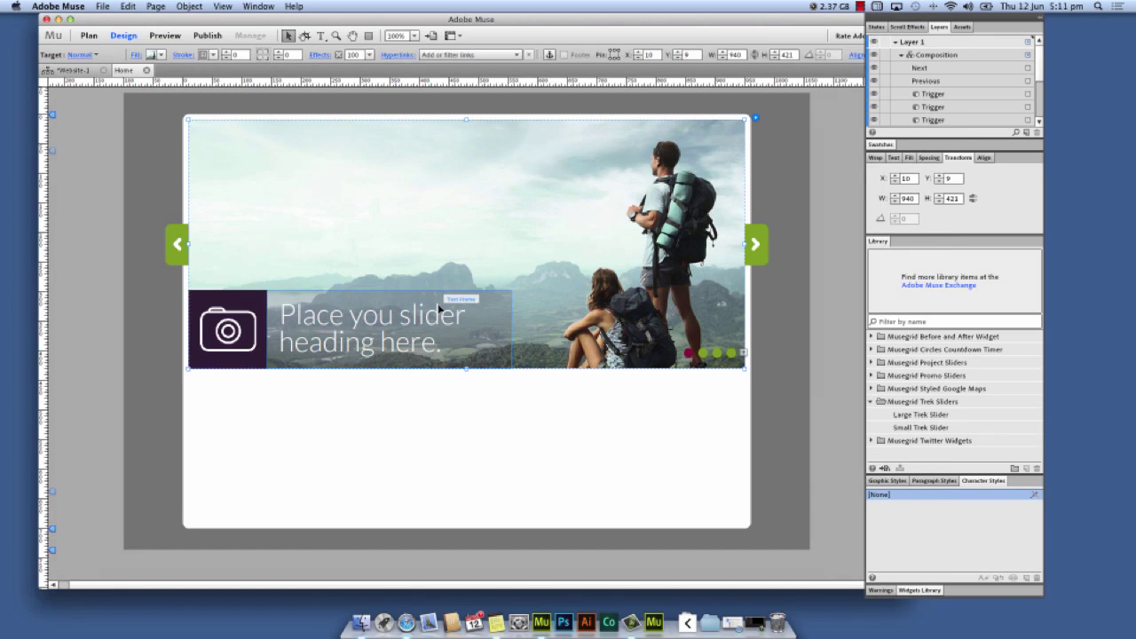
left_click(439, 307)
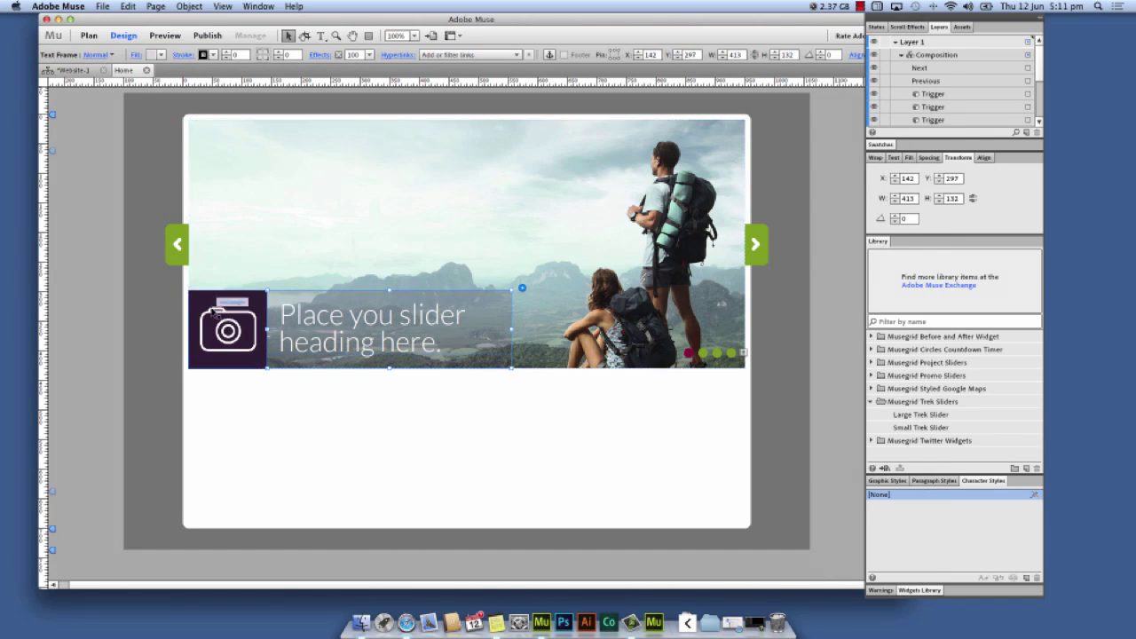
left_click(258, 307, "shift")
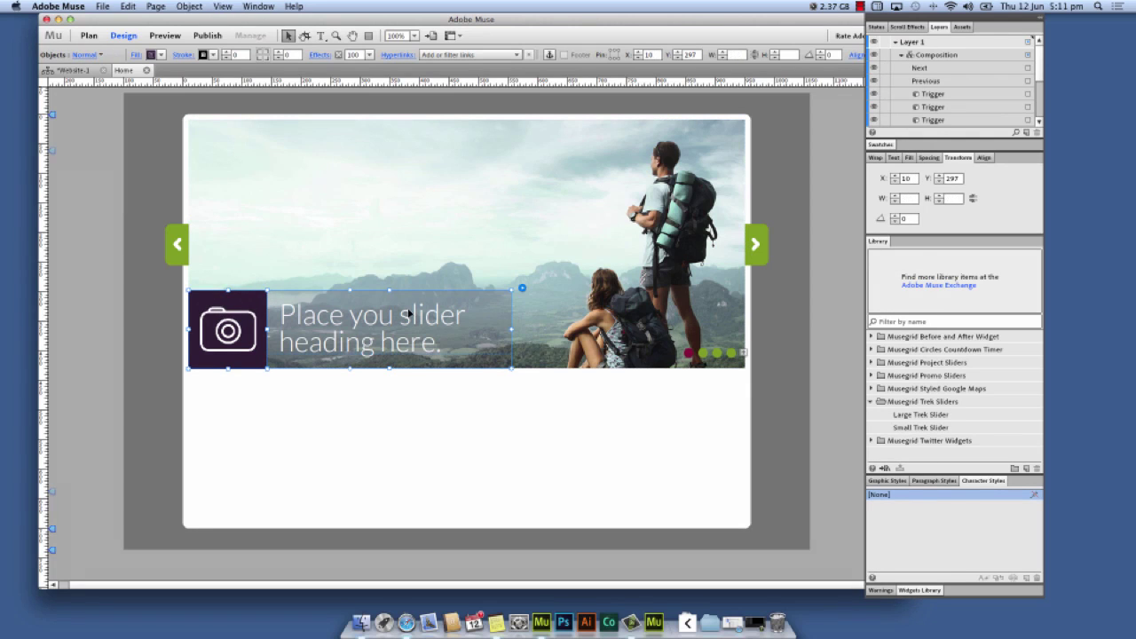
left_click(733, 354)
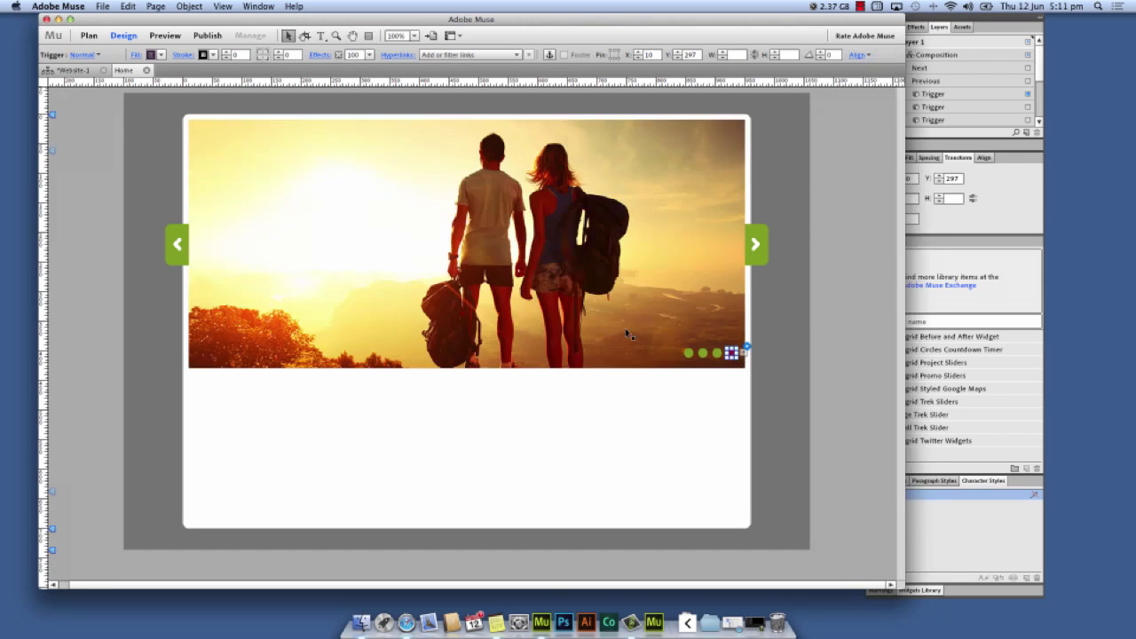
left_click(514, 287)
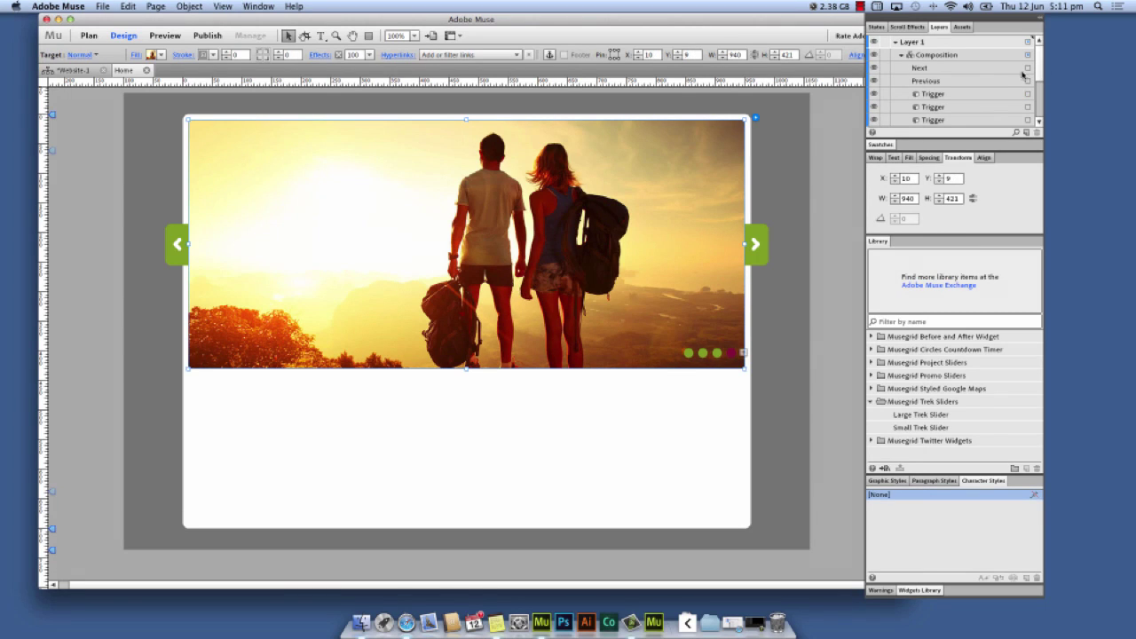
scroll(1001, 107, "down", 5)
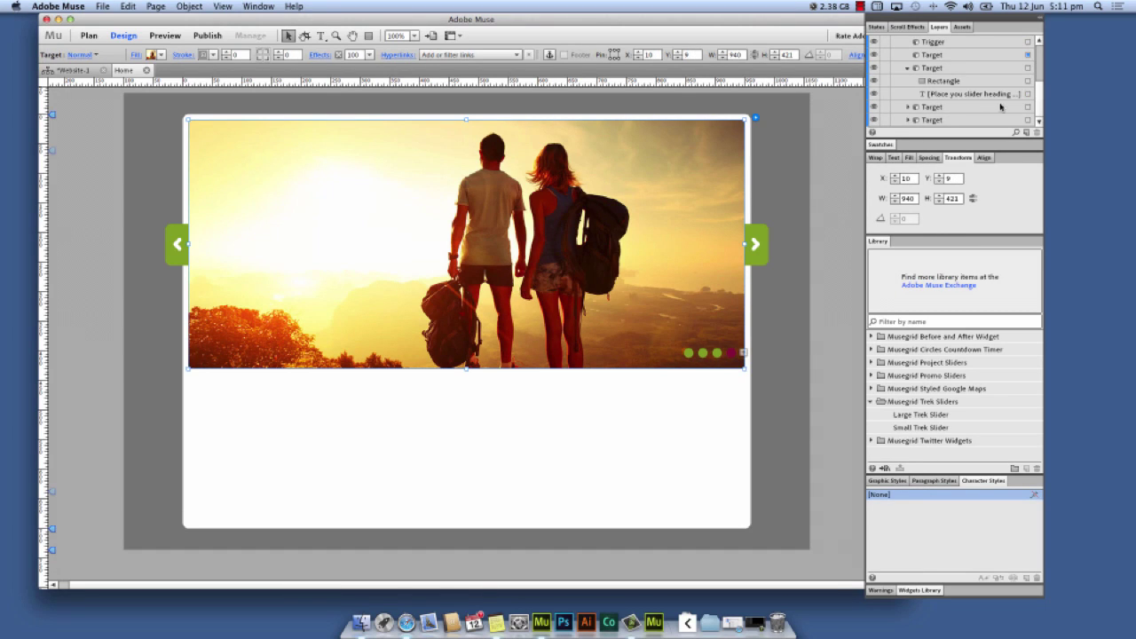
left_click(1027, 57)
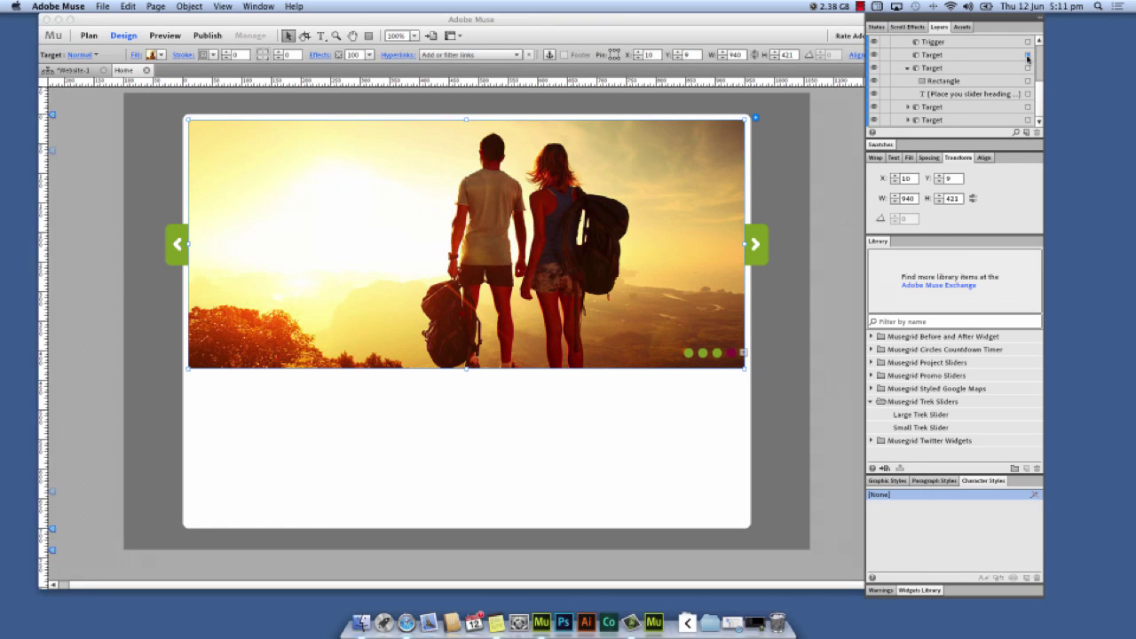
left_click(121, 6)
left_click(152, 81)
left_click(418, 426)
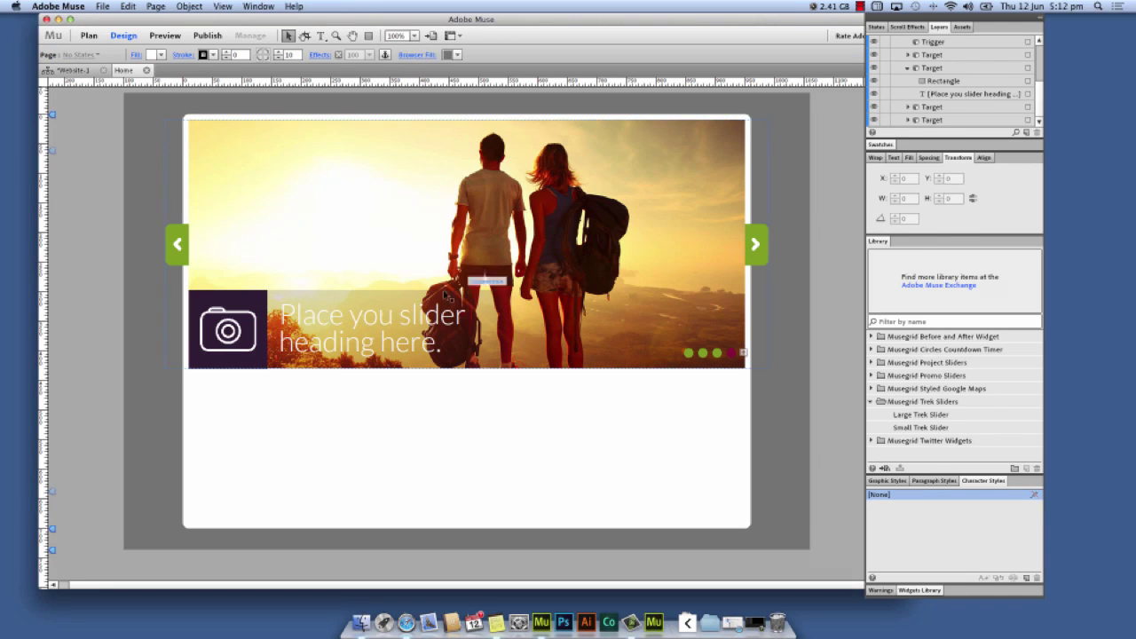
left_click(601, 229)
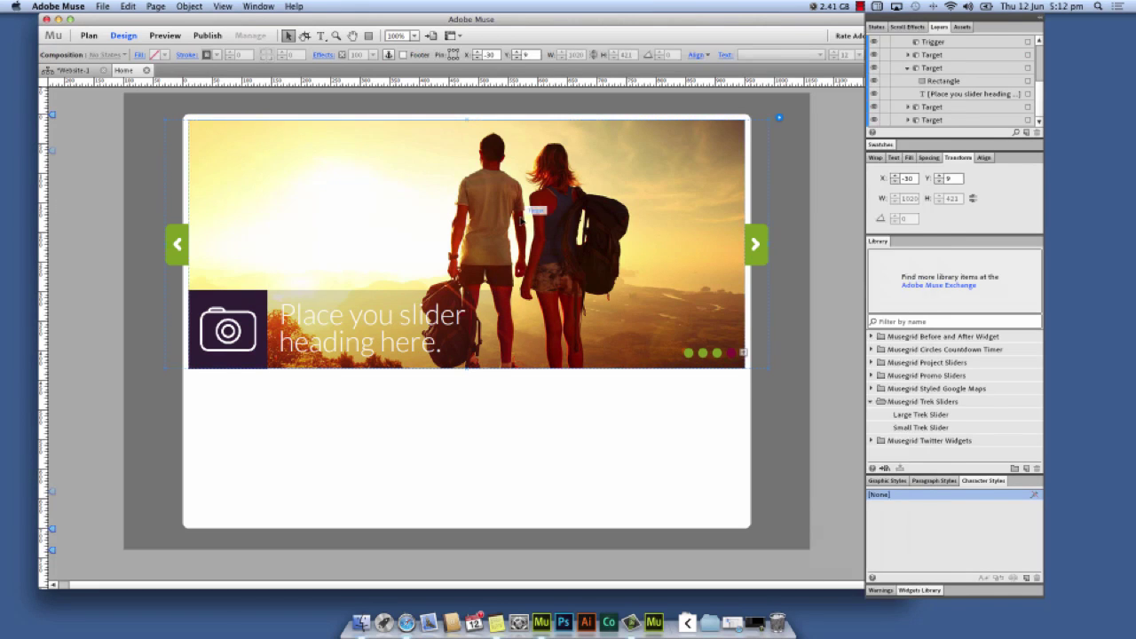
left_click(619, 395)
Step: Place the Small Trek Slider from the library below the large slider at X 36, Y 469, and view its slideshow options
left_click(928, 428)
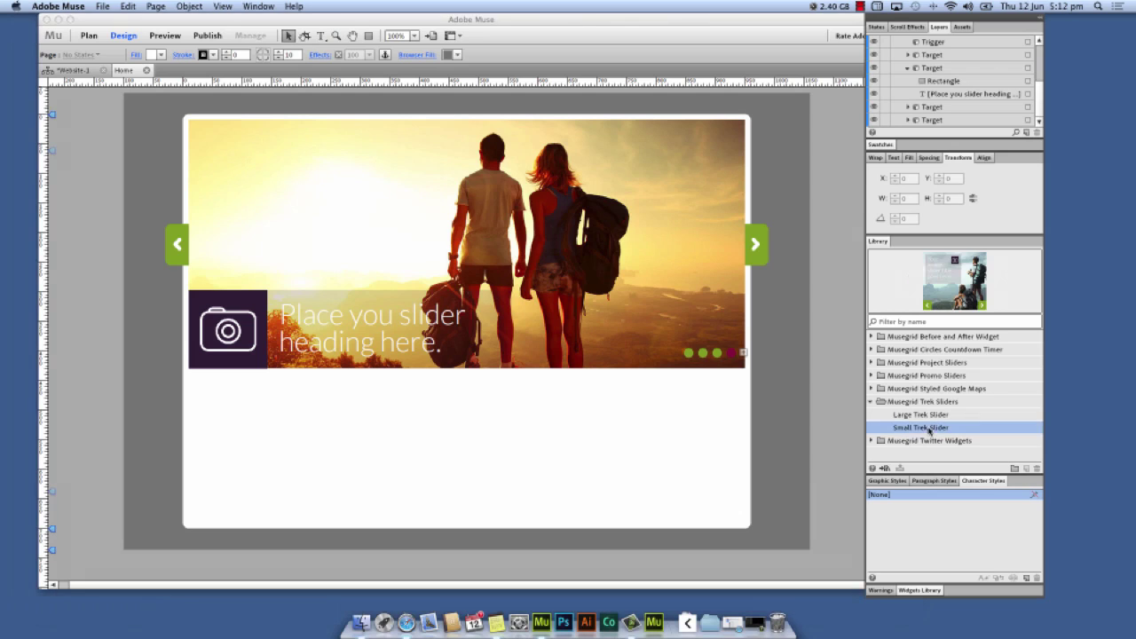
left_click_drag(957, 299, 409, 388)
left_click_drag(422, 455, 217, 462)
left_click(410, 388)
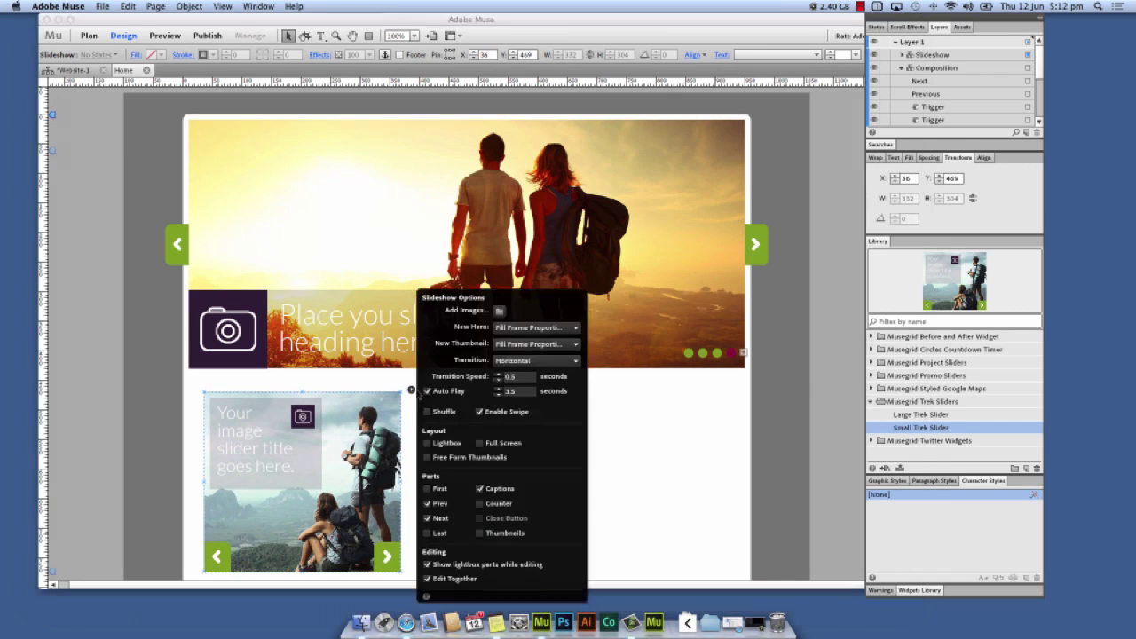
left_click(664, 424)
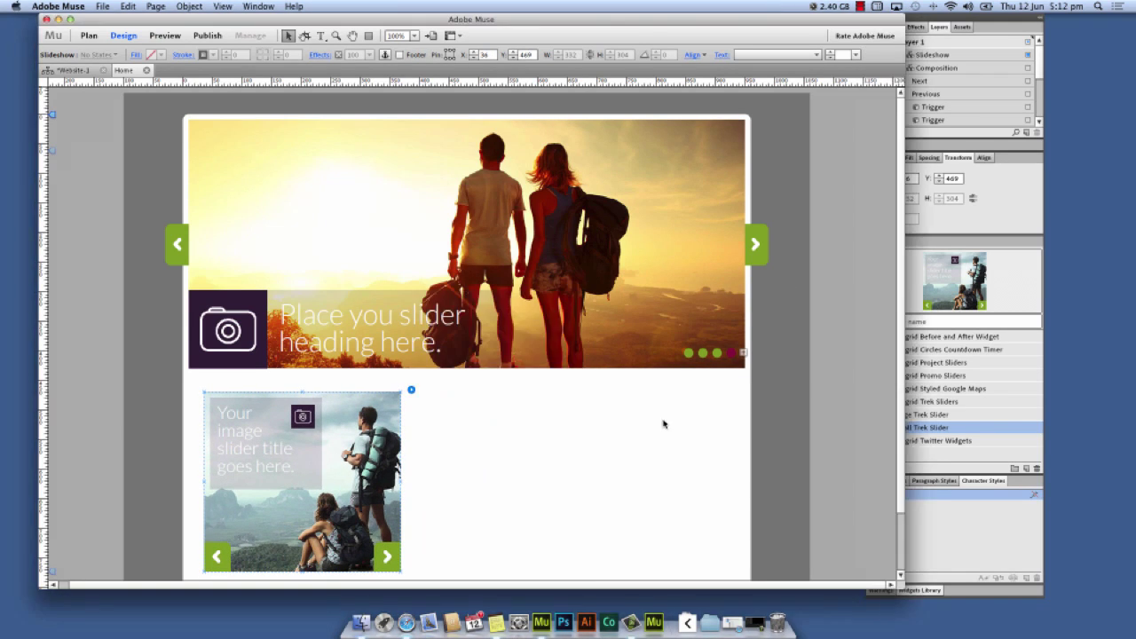
scroll(594, 342, "down", 2)
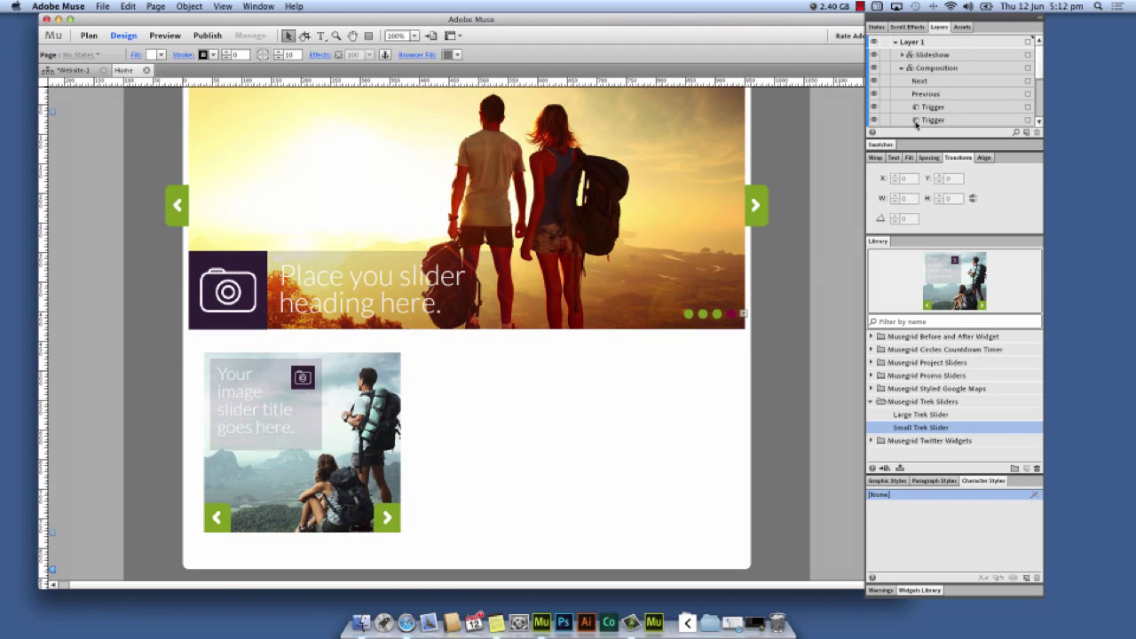
Step: Delete the large slider and move the small slider up to X 95, Y 57
left_click(780, 128)
key("Delete")
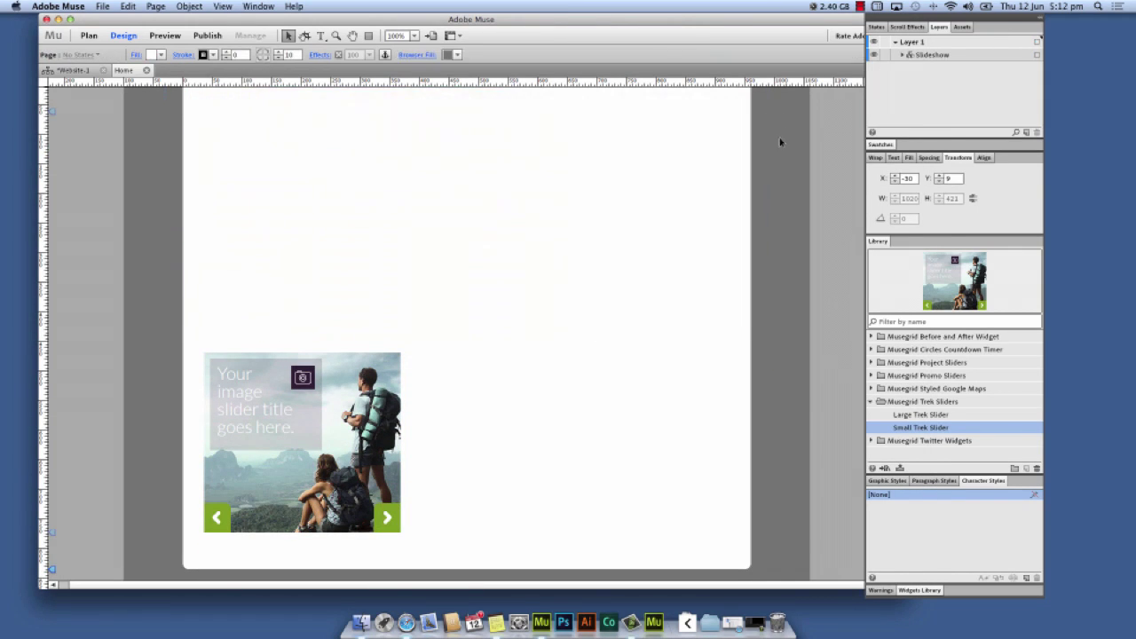
left_click_drag(357, 383, 392, 139)
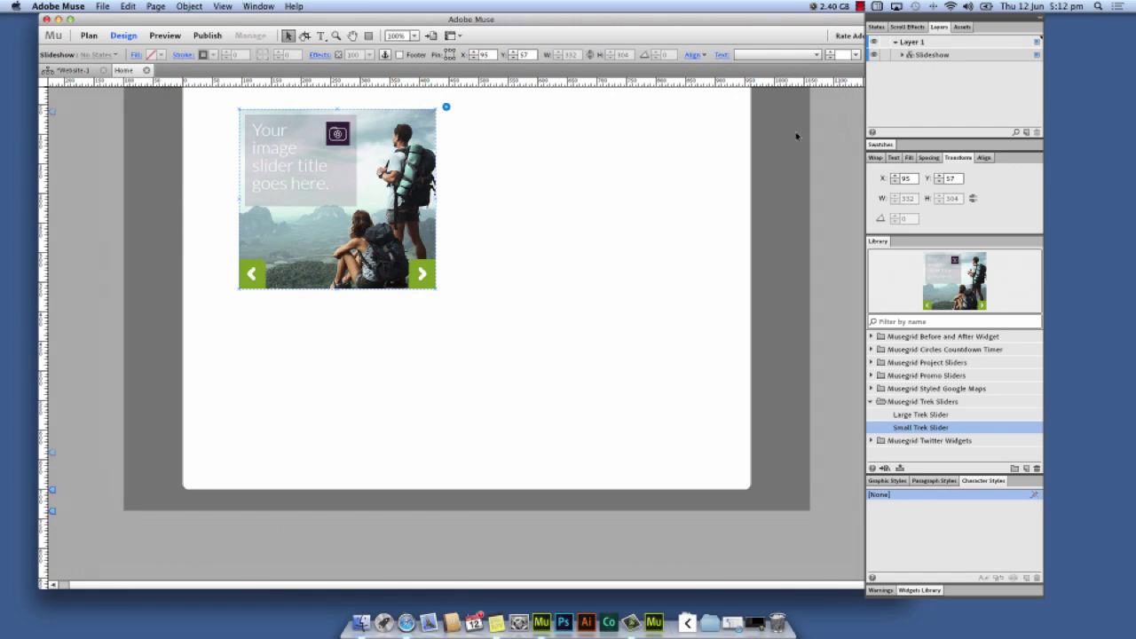
Step: Turn on Thumbnails in the small slider's slideshow options
left_click(446, 106)
left_click(670, 143)
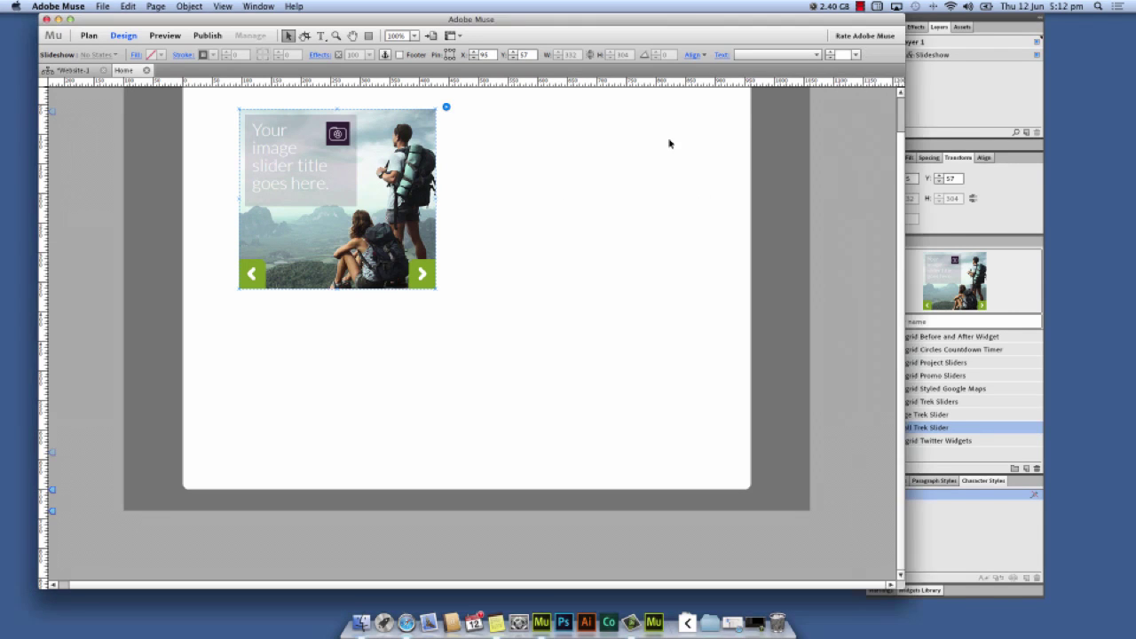
left_click(446, 106)
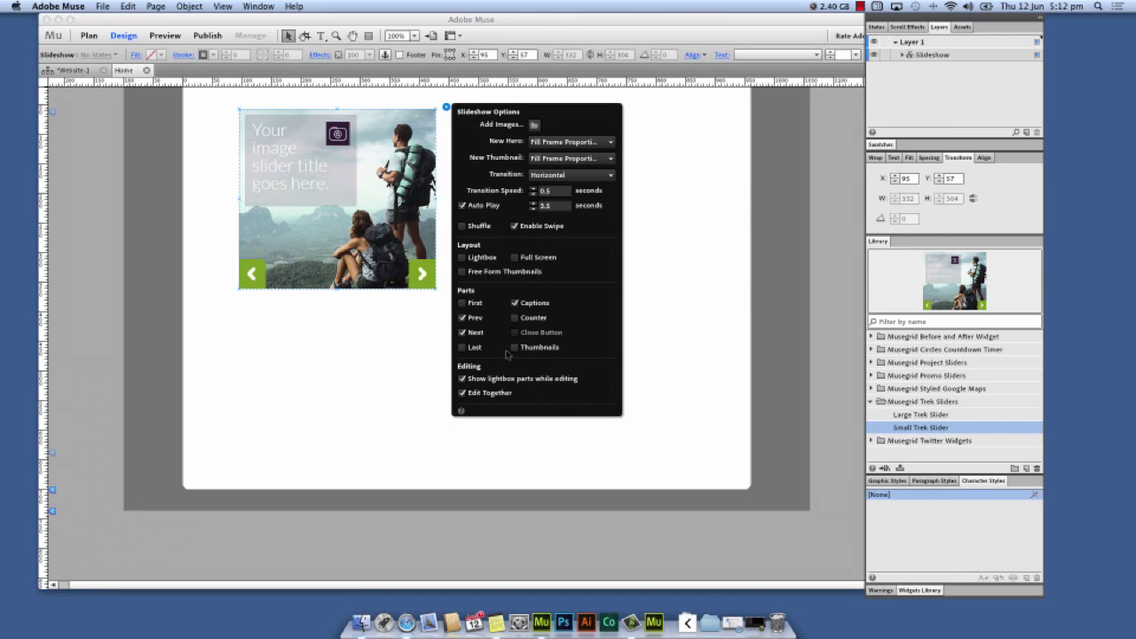
left_click(514, 347)
left_click(306, 369)
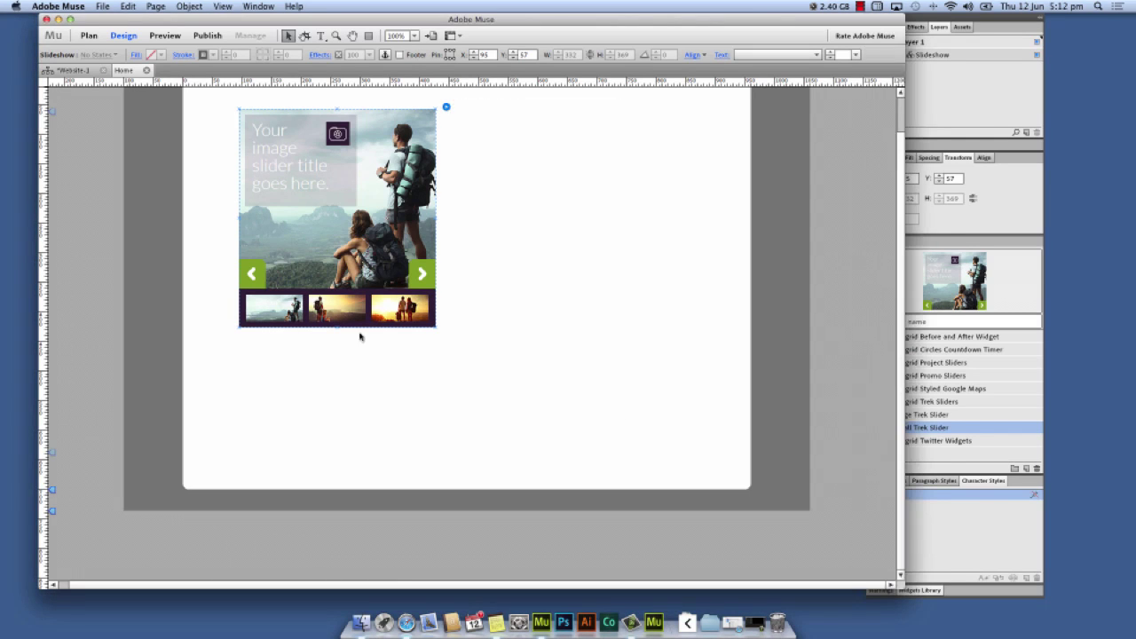
left_click(384, 147)
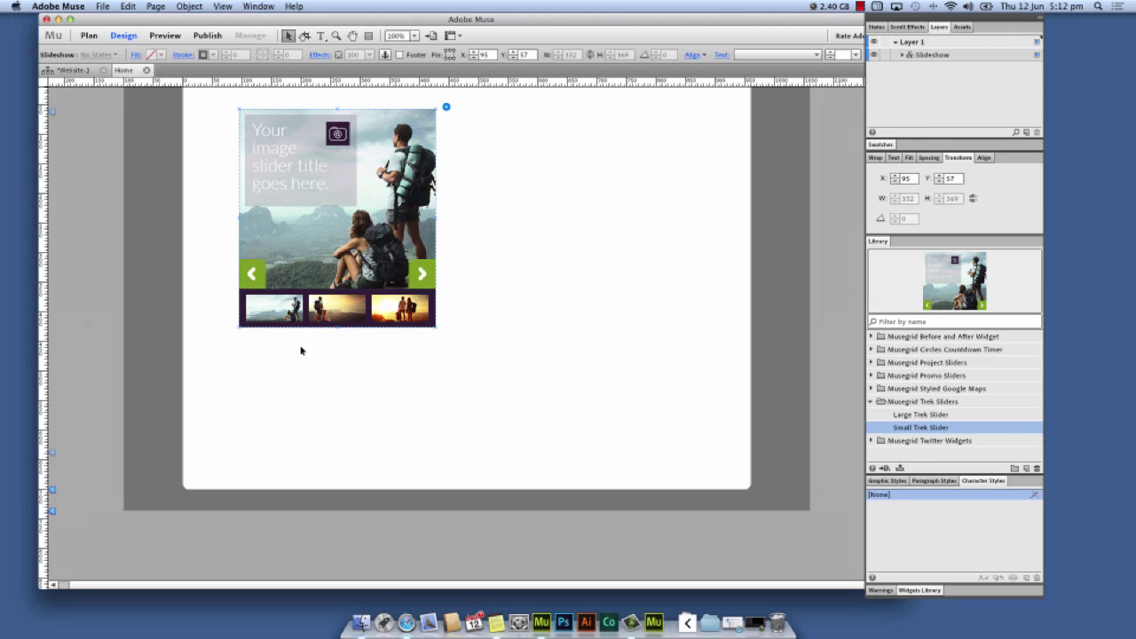
Step: Select all three thumbnails of the small slider and delete them to empty the slideshow
left_click(293, 311)
left_click(343, 313)
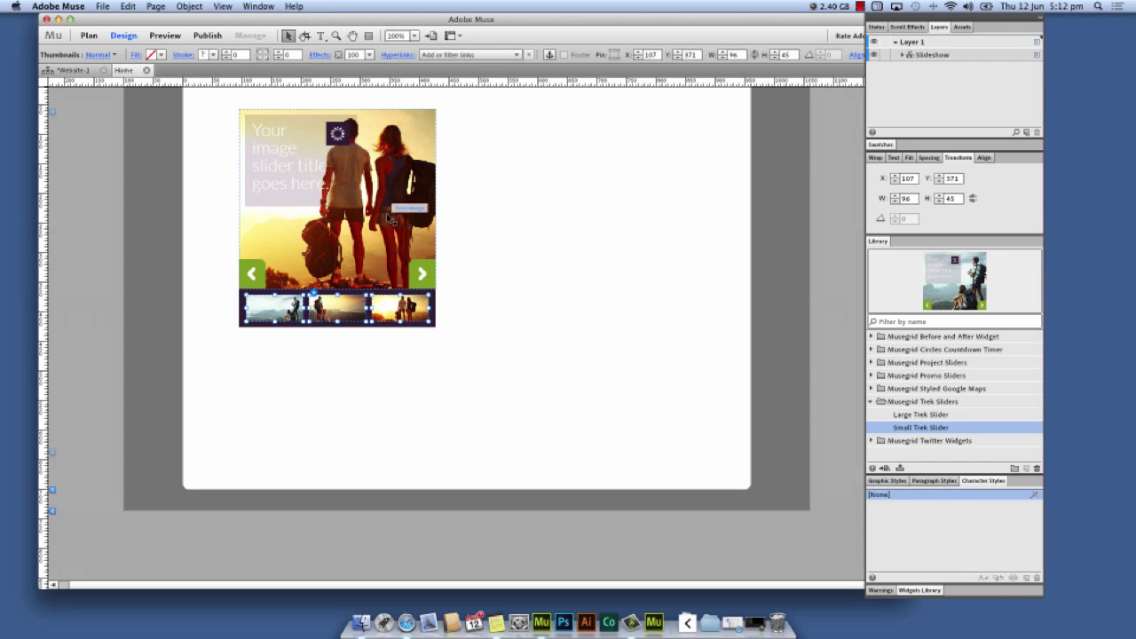
key("Escape")
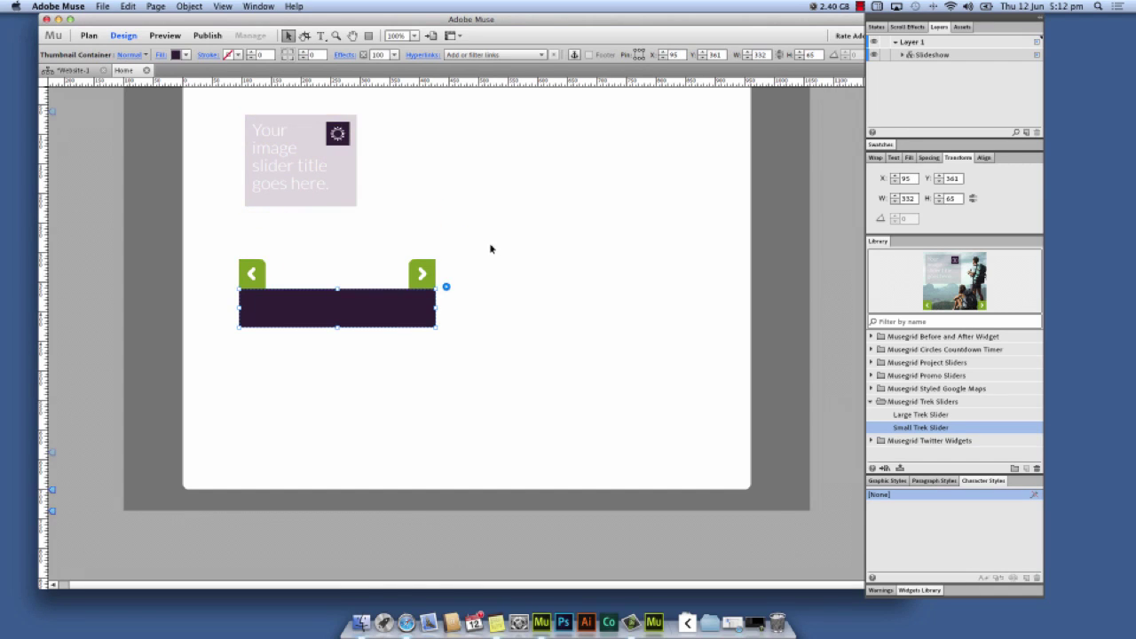
Step: Start adding images to the emptied slideshow and browse from the Desktop through R8, Widgets and Gold Masters to Folders
left_click(361, 270)
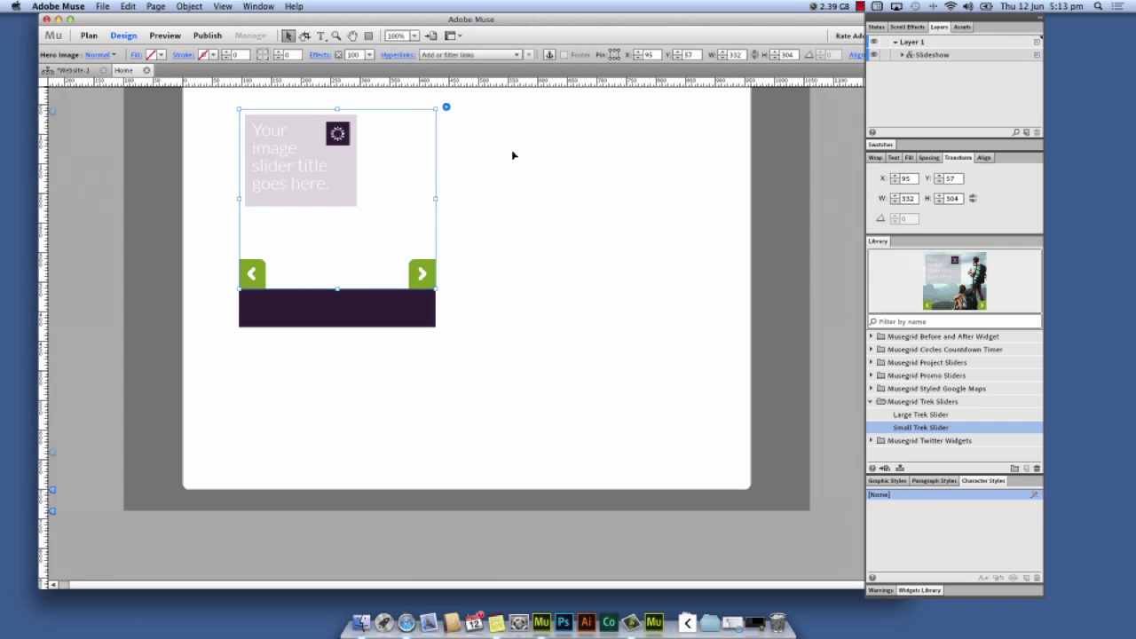
left_click(446, 108)
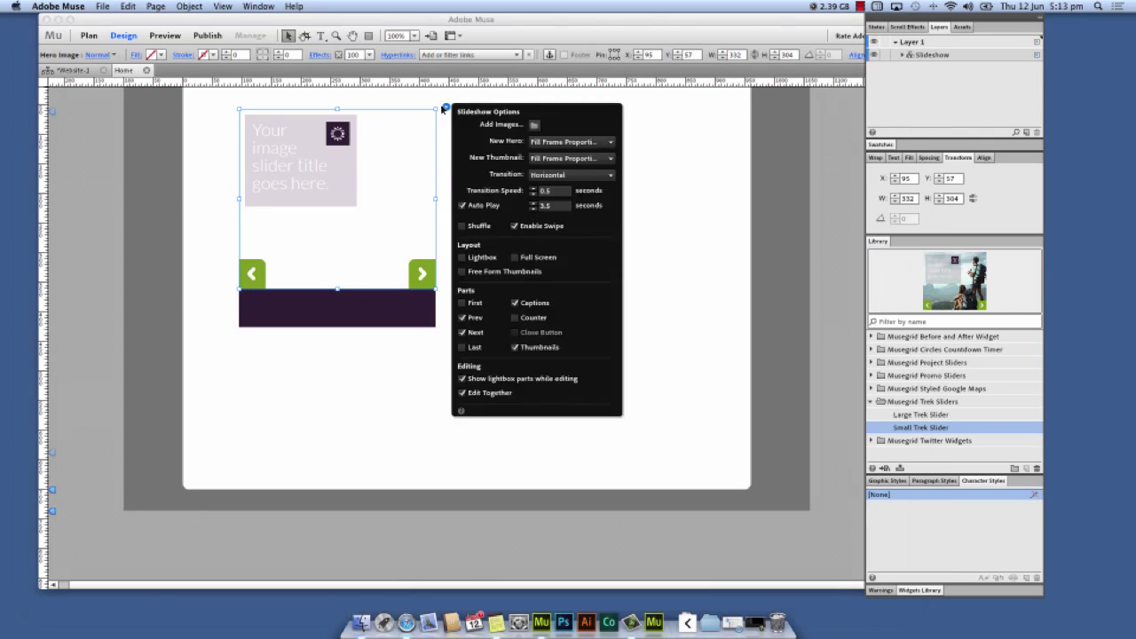
left_click(534, 125)
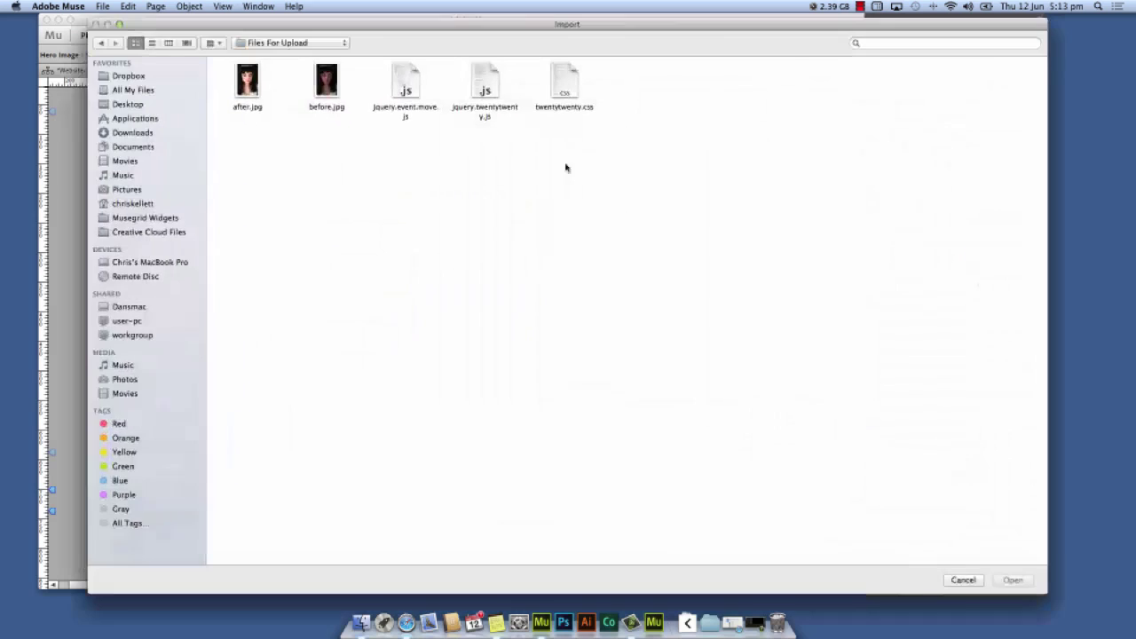
left_click(131, 105)
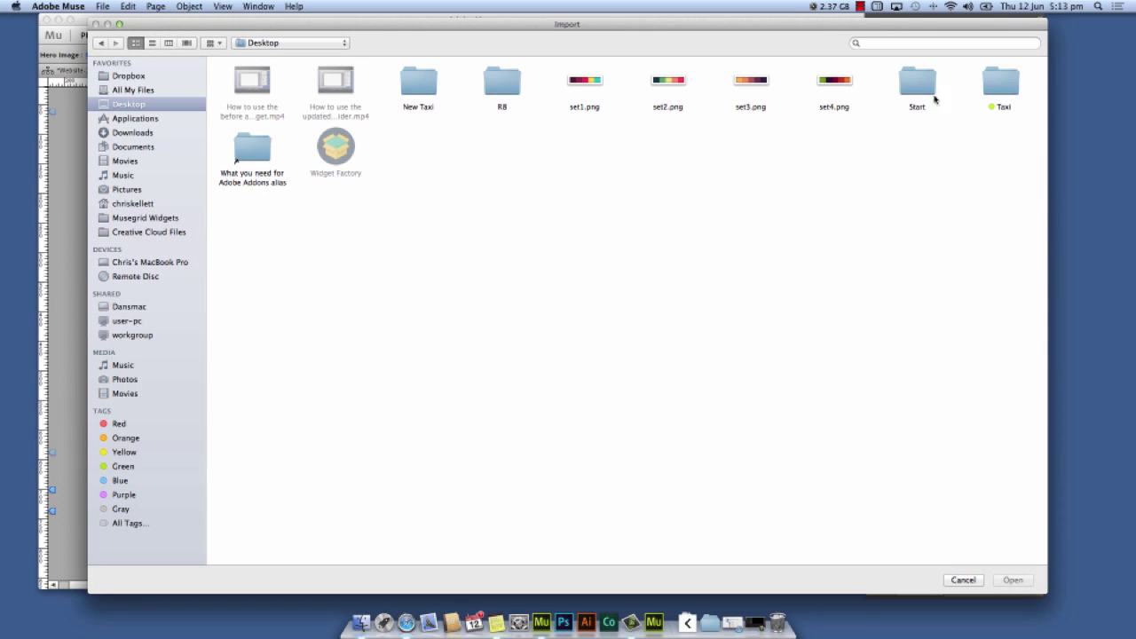
double_click(506, 82)
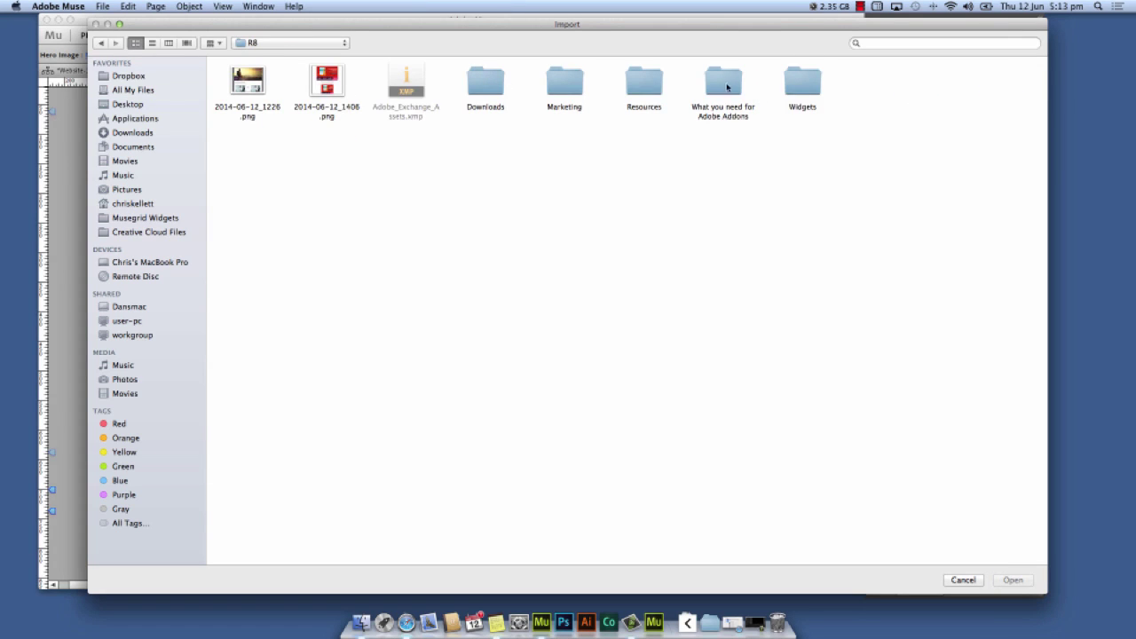
double_click(802, 82)
double_click(245, 105)
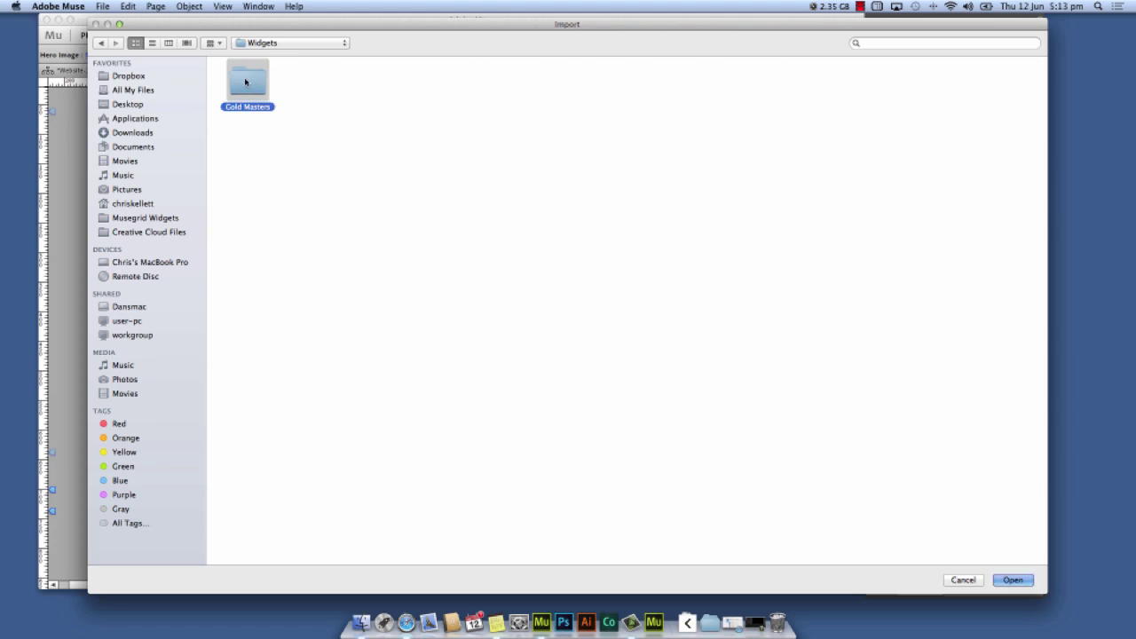
double_click(251, 84)
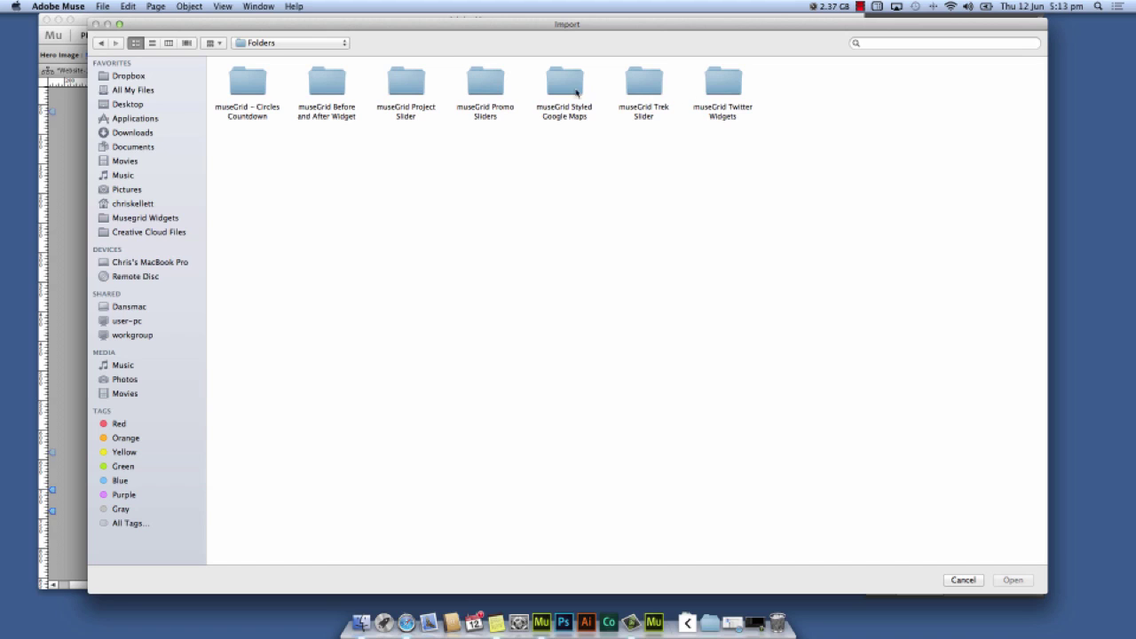
Step: Import trek-large-slider-image-a, -b and -c.png from the image folder in the museGrid Trek Slider Resources into the slideshow
left_click(641, 94)
double_click(640, 94)
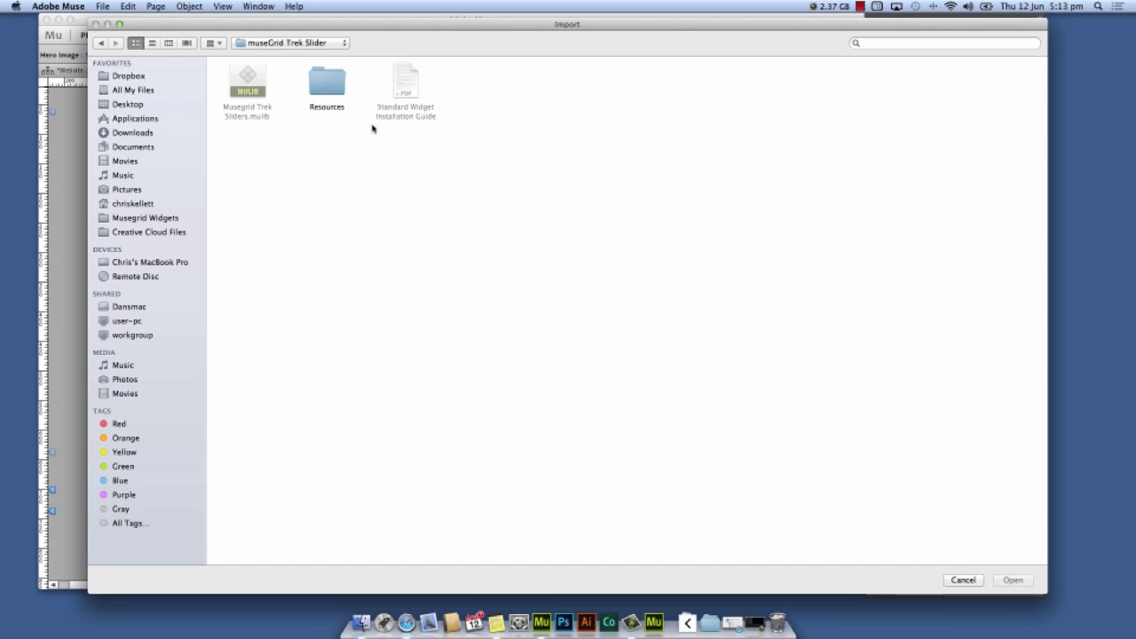
double_click(326, 75)
double_click(250, 89)
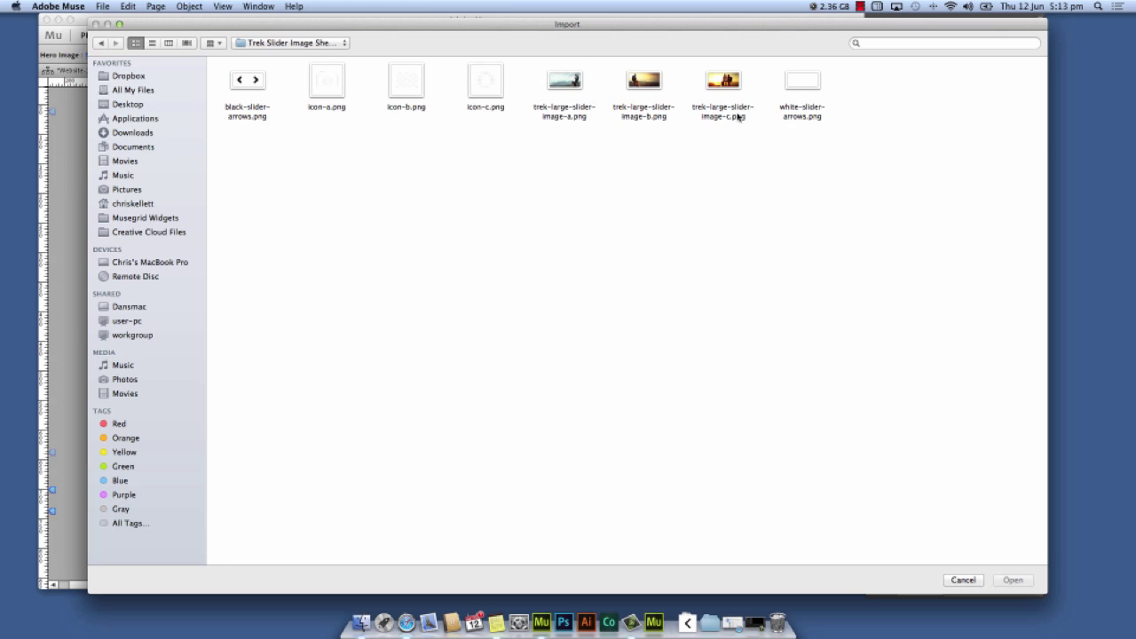
mouse_move(737, 117)
left_mouse_down()
mouse_move(504, 99)
mouse_move(719, 130)
left_mouse_up()
left_click_drag(752, 170, 557, 87)
left_click(1007, 580)
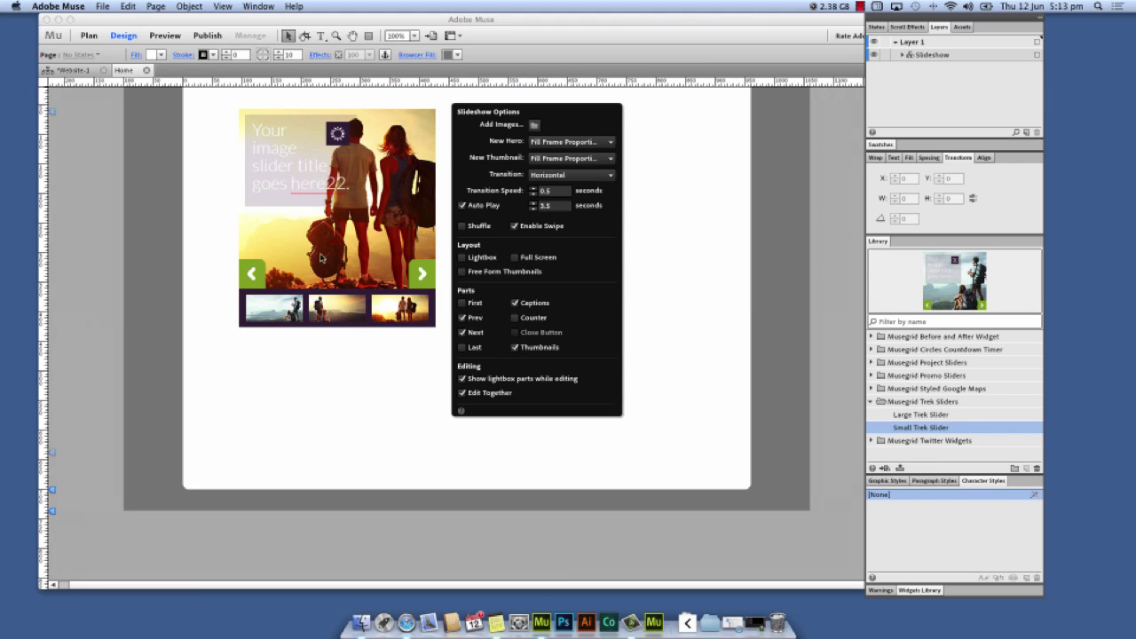
Step: Reposition the first slide's hero image within its frame to X -182 so both hikers are in view
left_click(315, 360)
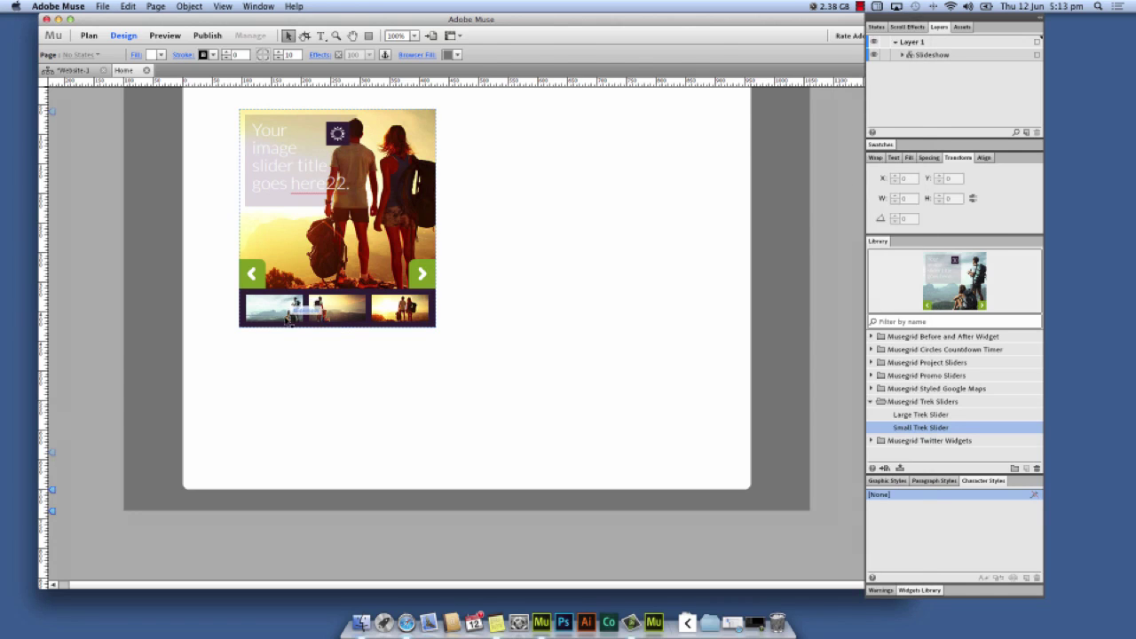
left_click(286, 311)
left_click(286, 309)
left_click(286, 309)
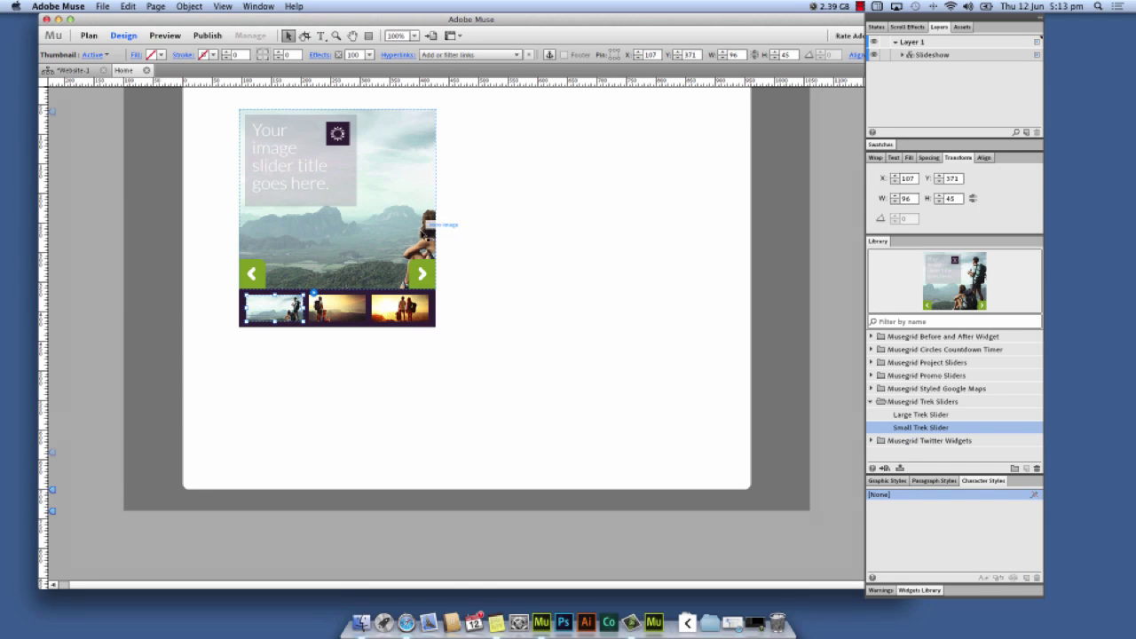
left_click(391, 217)
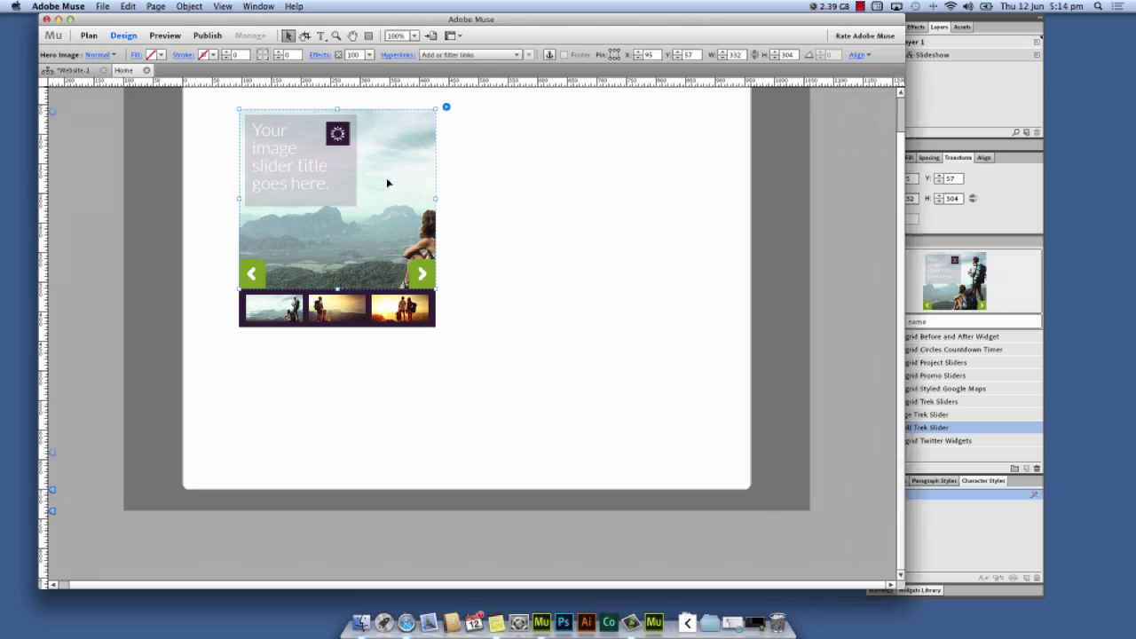
double_click(386, 181)
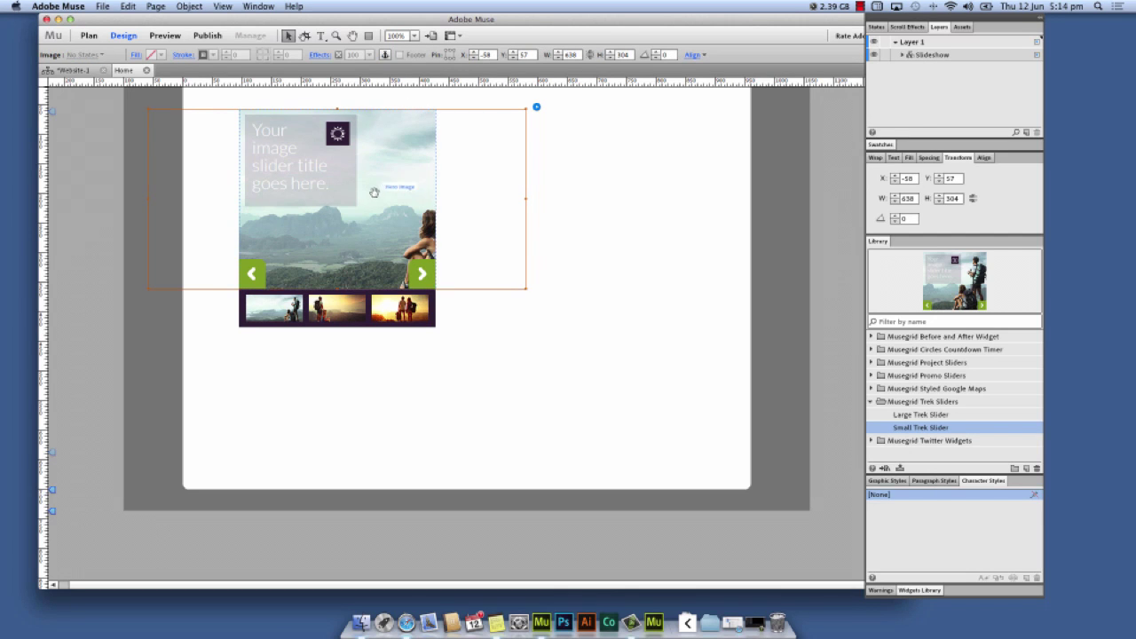
left_click_drag(401, 189, 329, 196)
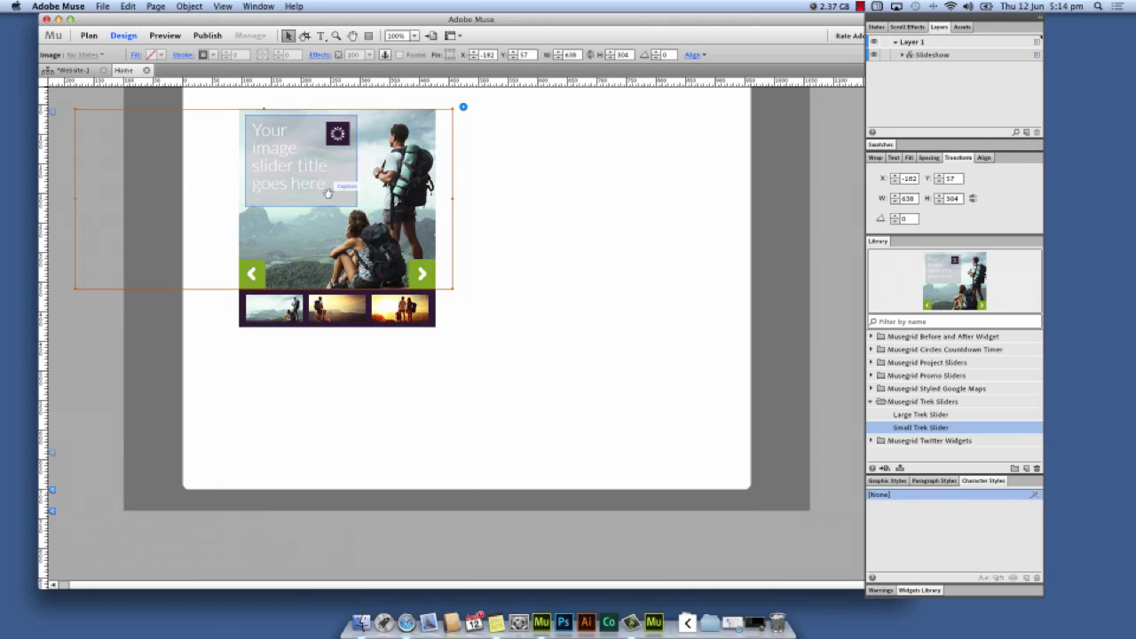
Step: Reposition the second slide's hero image within its frame to X 44 so both hikers are in view
left_click(348, 306)
left_click(348, 306)
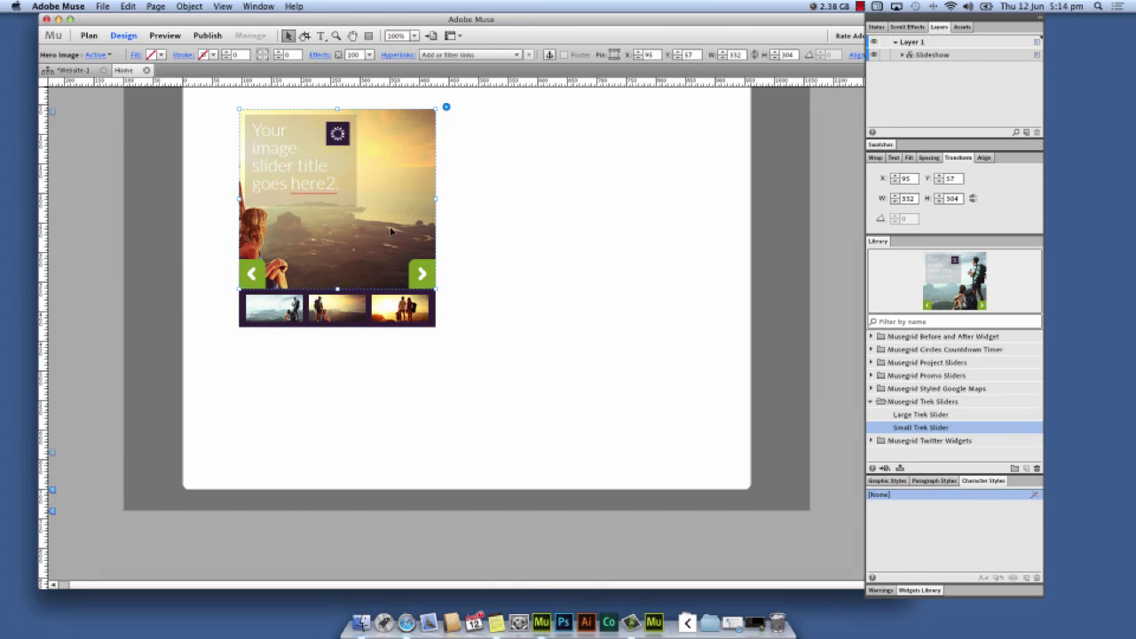
left_click(266, 236)
left_click_drag(249, 234, 309, 238)
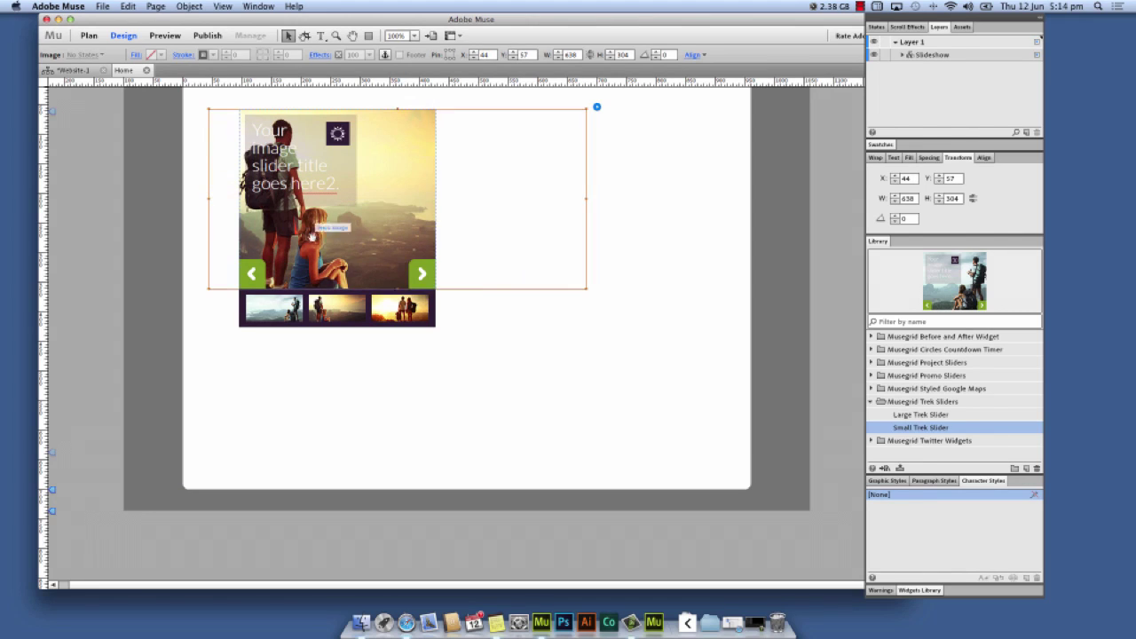
Step: Switch through the third, second and first thumbnails to check the framing of each hero image
left_click(421, 304)
left_click(417, 306)
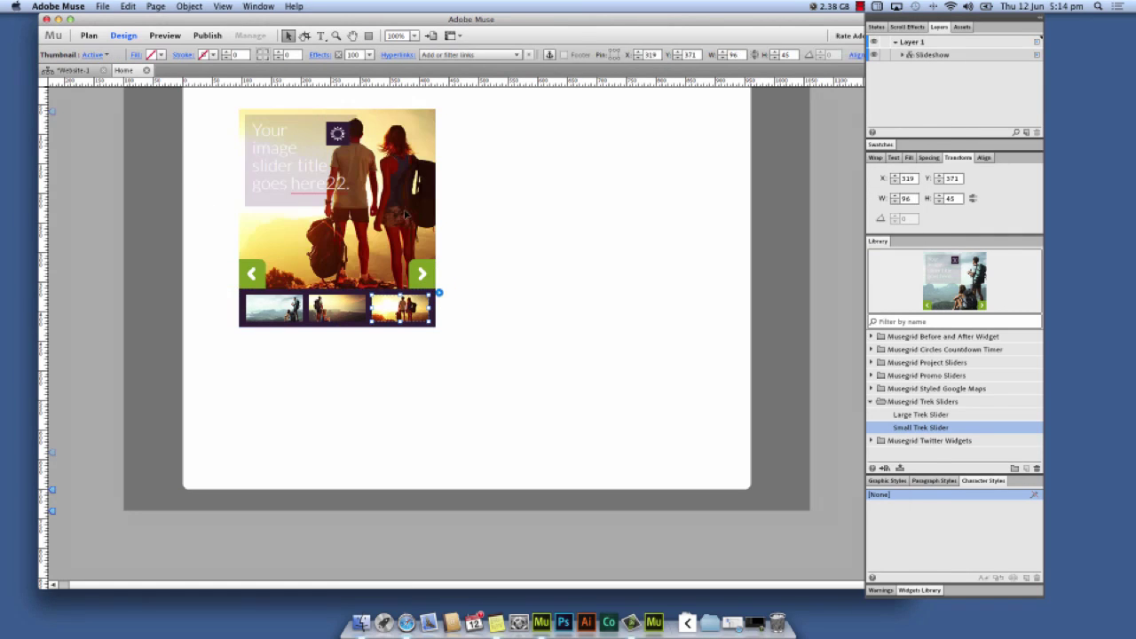
left_click(340, 304)
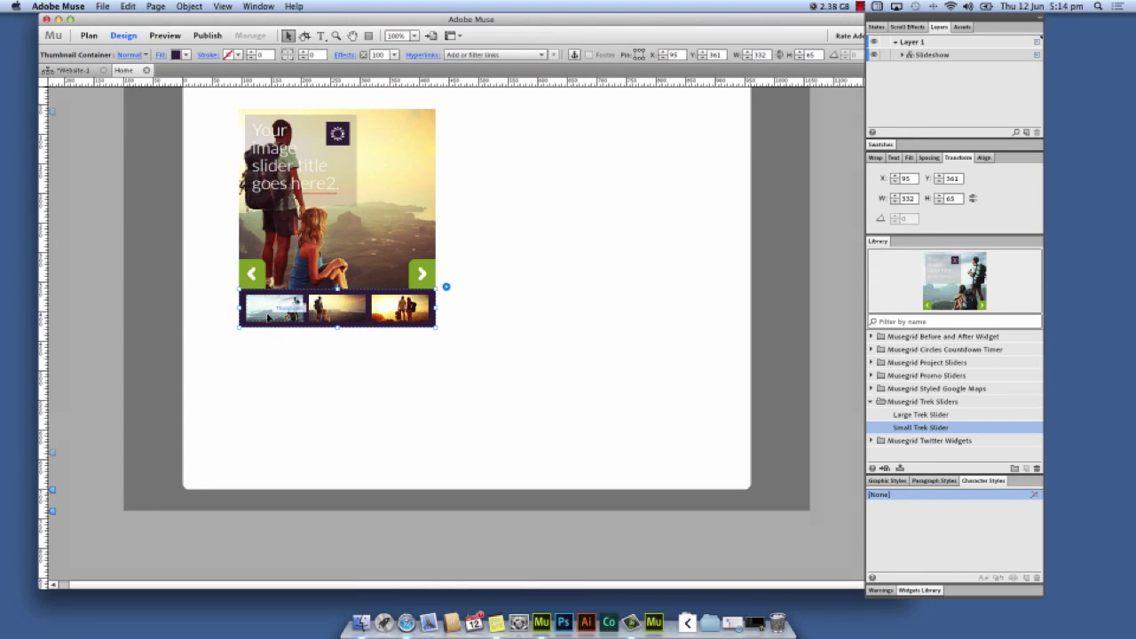
left_click(284, 308)
Step: Turn off Captions in the small slider's slideshow options
left_click(353, 167)
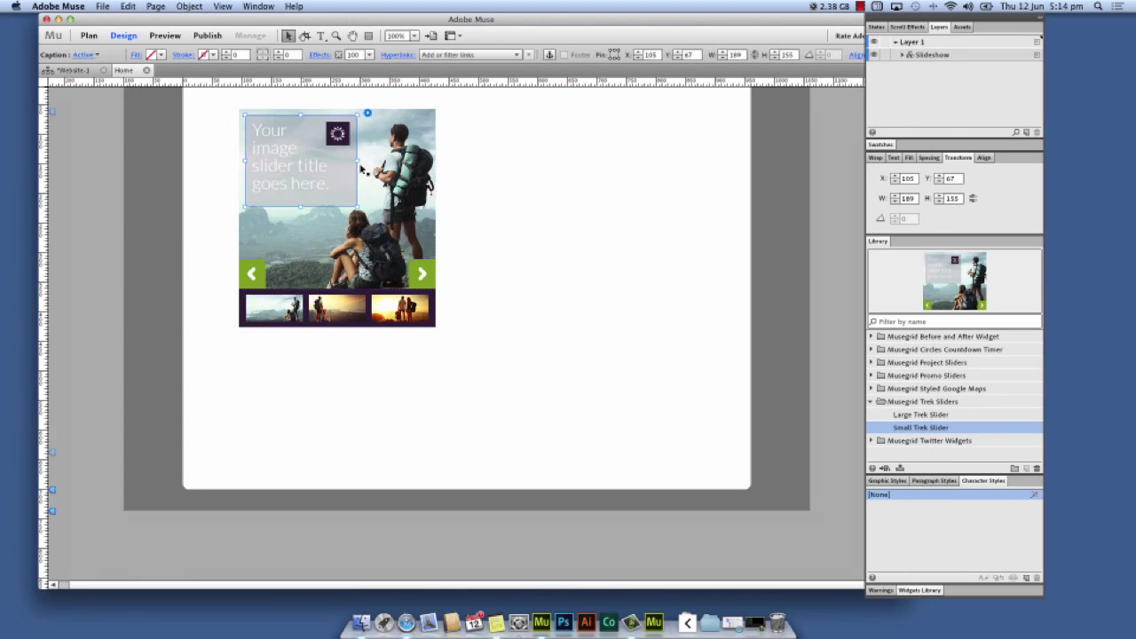
left_click(367, 113)
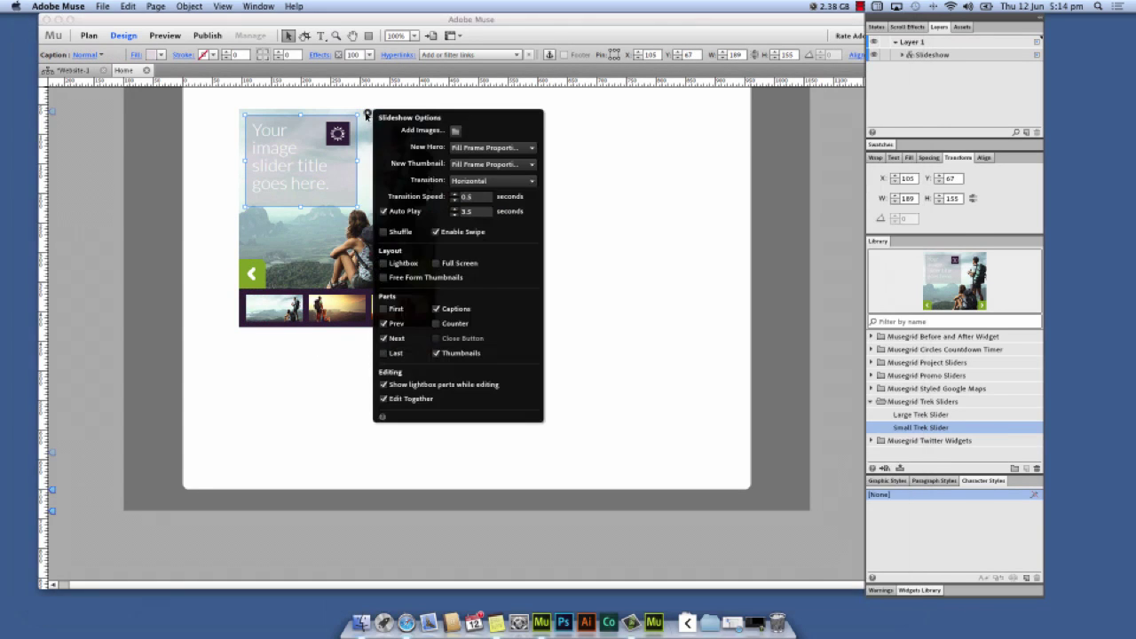
left_click(436, 309)
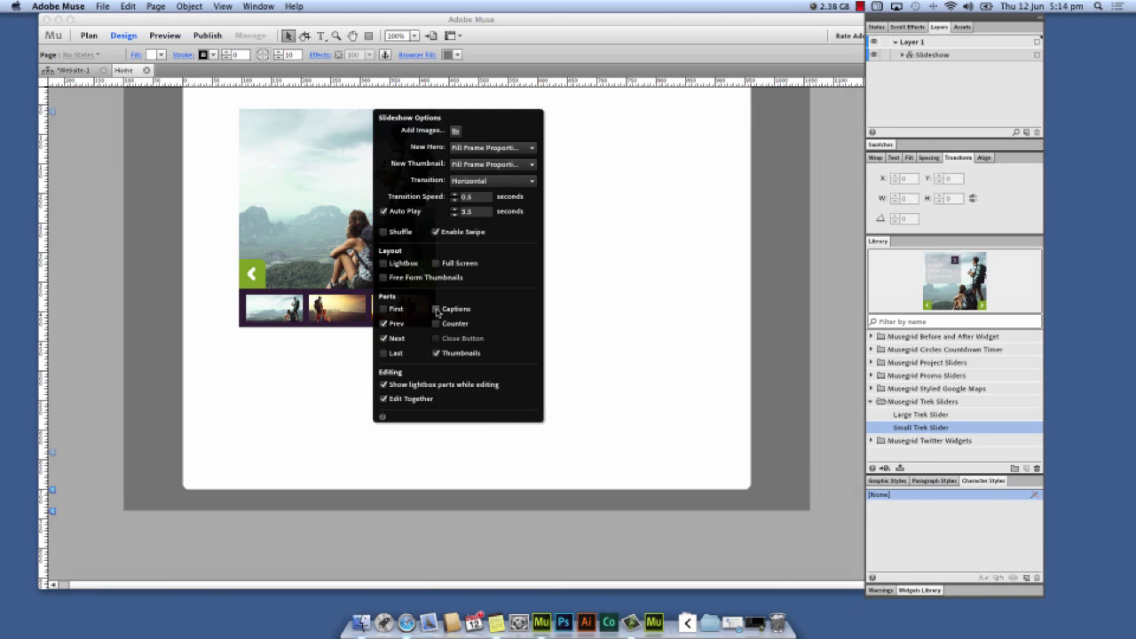
left_click(297, 334)
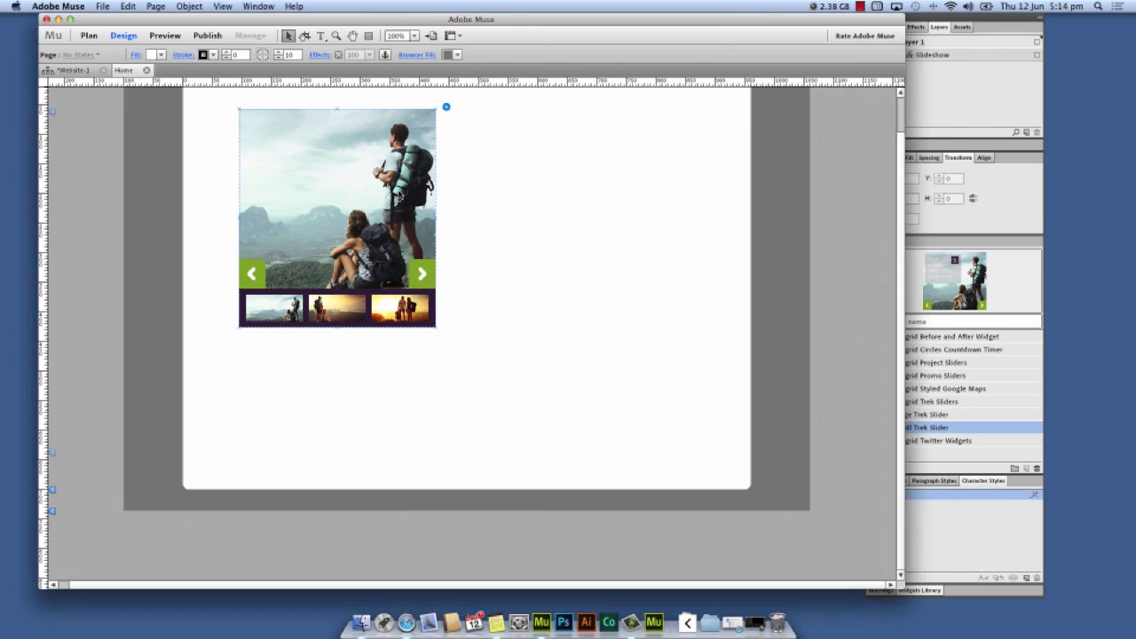
Step: Try hiding the small slider's Thumbnails, Next and Prev parts, and turn all three back on
left_click(435, 120)
left_click(445, 107)
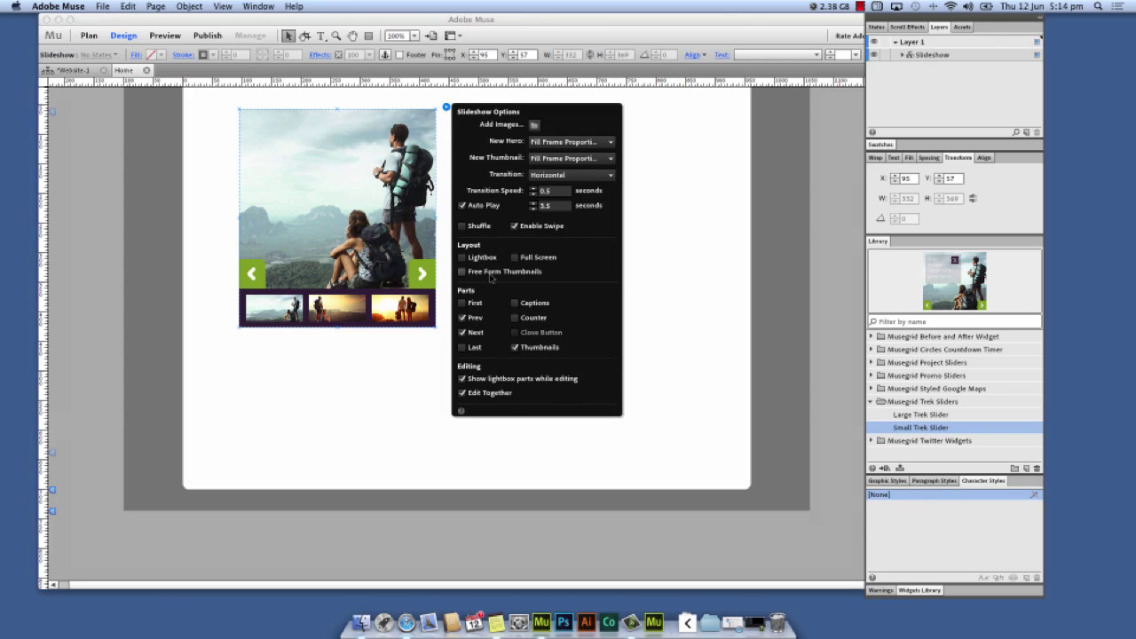
left_click(516, 347)
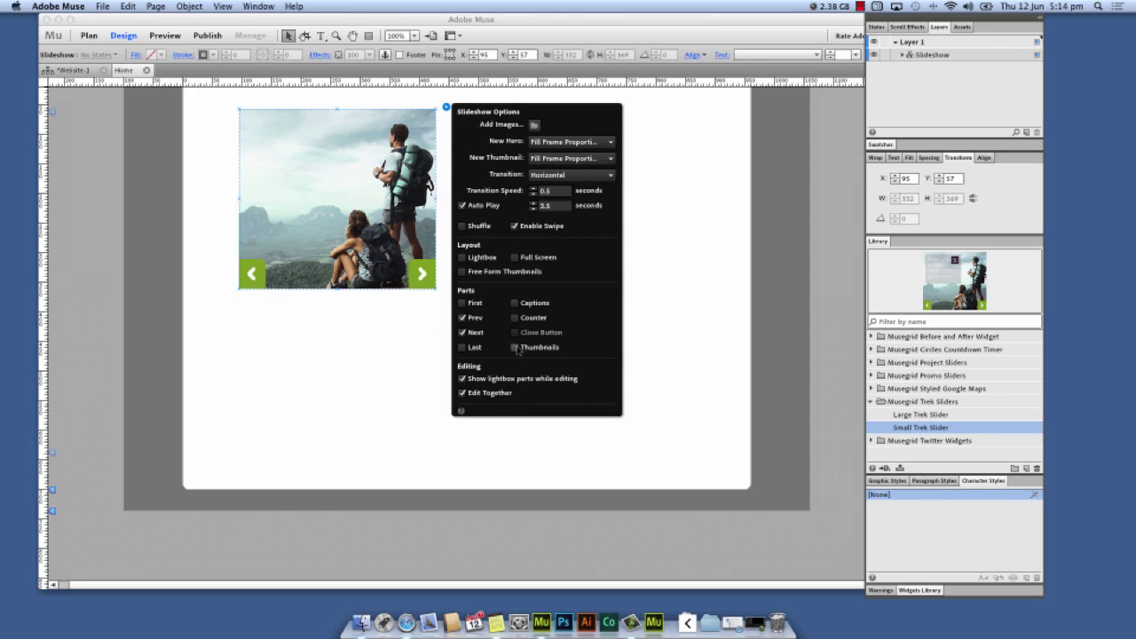
left_click(461, 333)
left_click(461, 317)
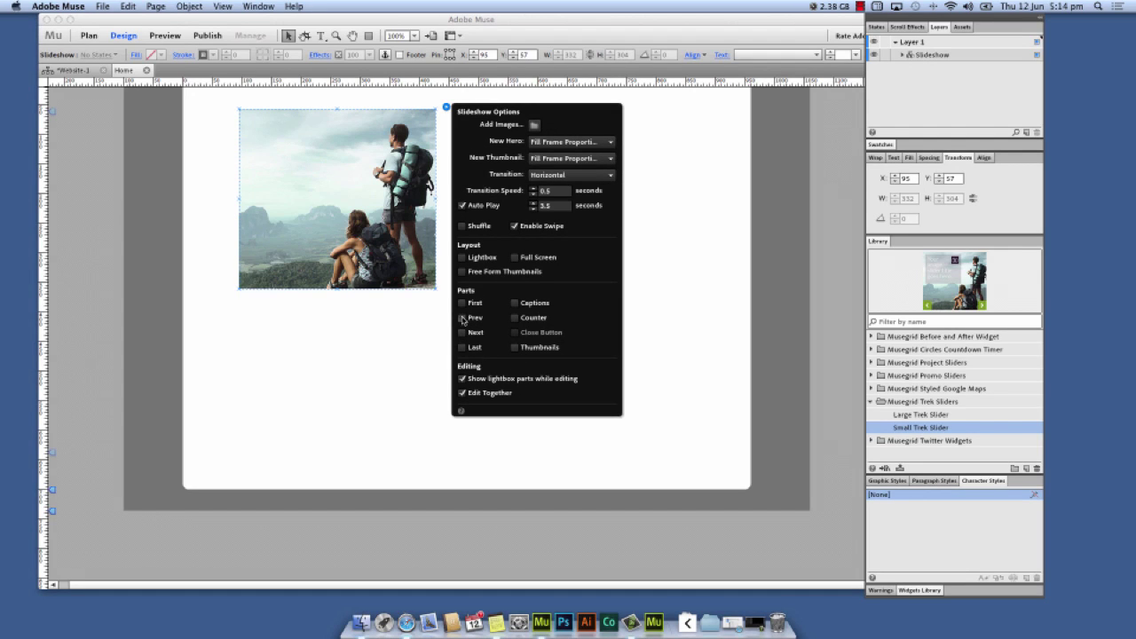
left_click(462, 317)
left_click(461, 332)
left_click(515, 347)
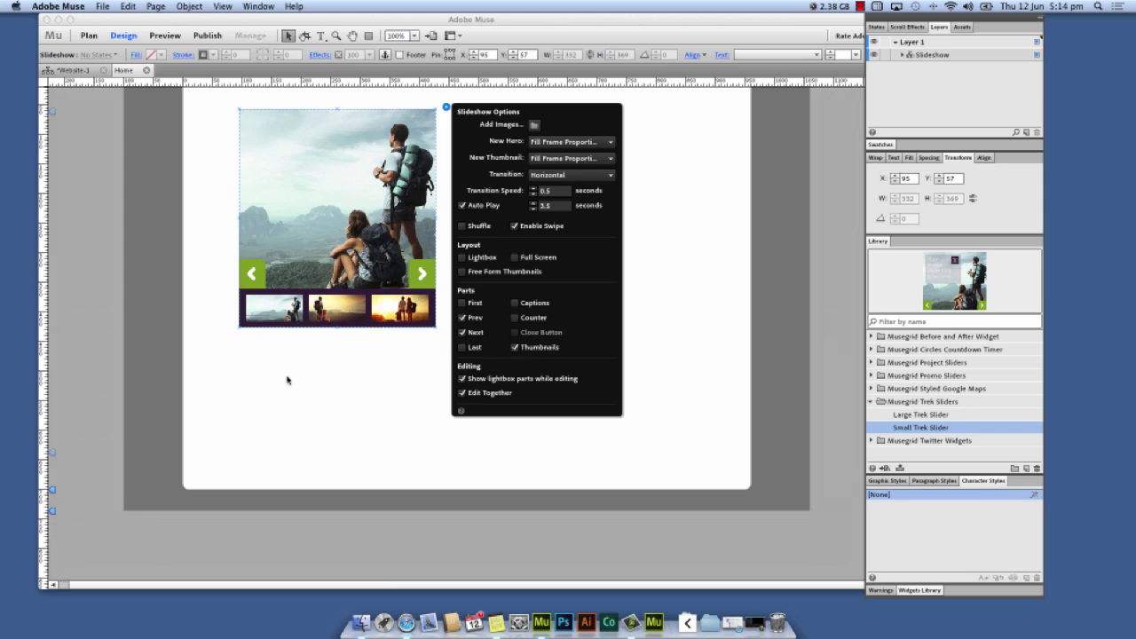
Step: Turn Captions back on in the small slider's slideshow options and select the first slide's caption box
left_click(514, 303)
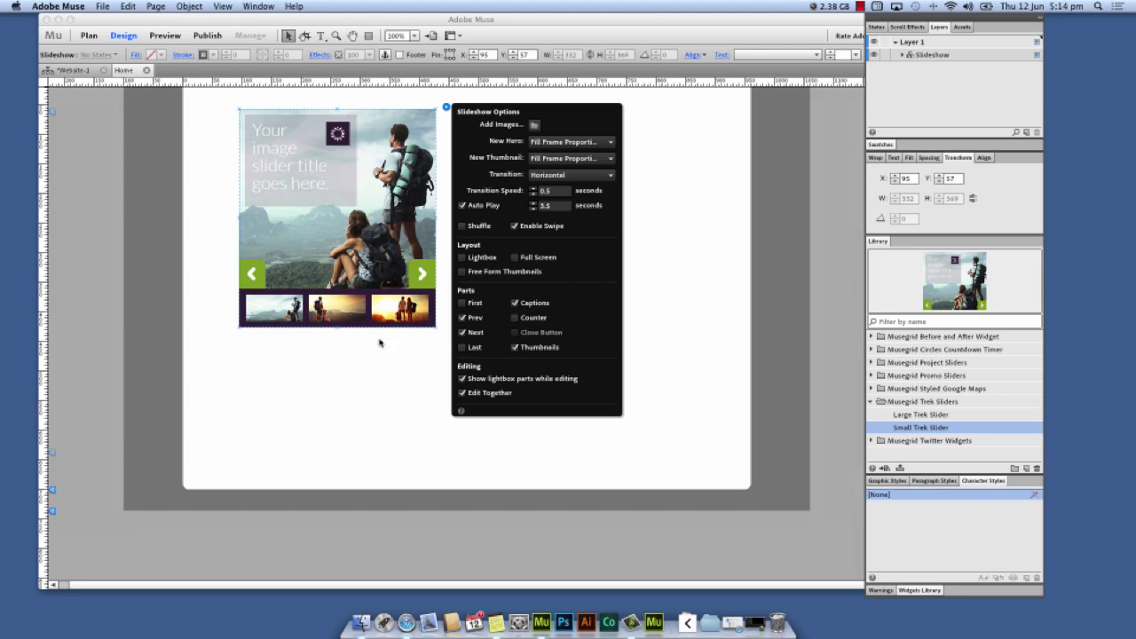
left_click(335, 161)
left_click(285, 148)
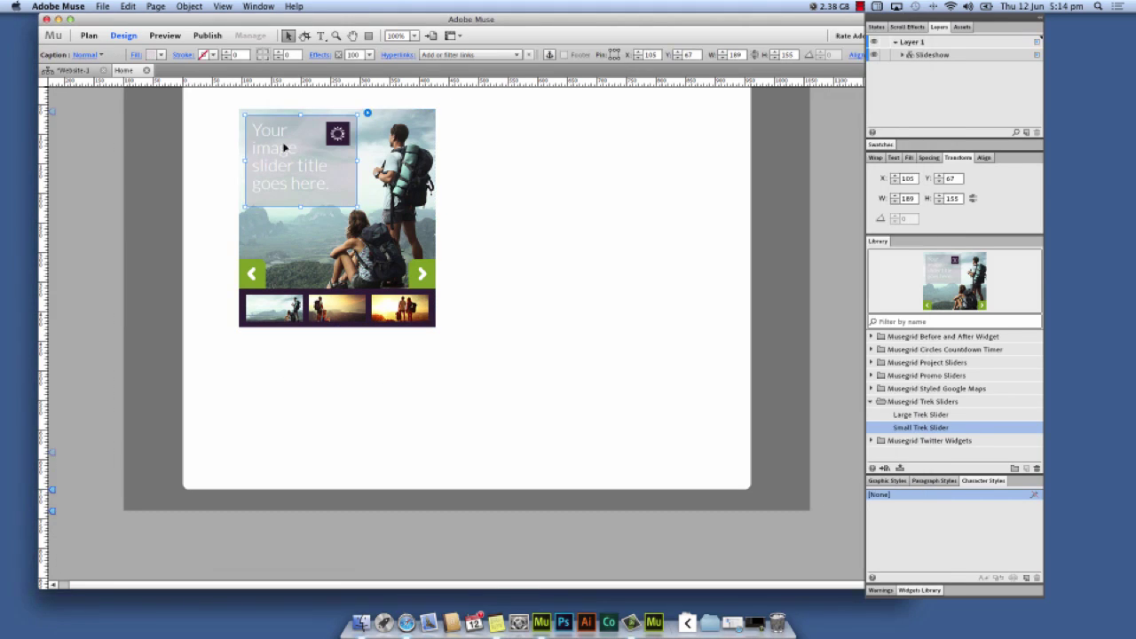
Step: Review the text wrap and fill image settings of the icon in the first slide's caption
left_click(336, 133)
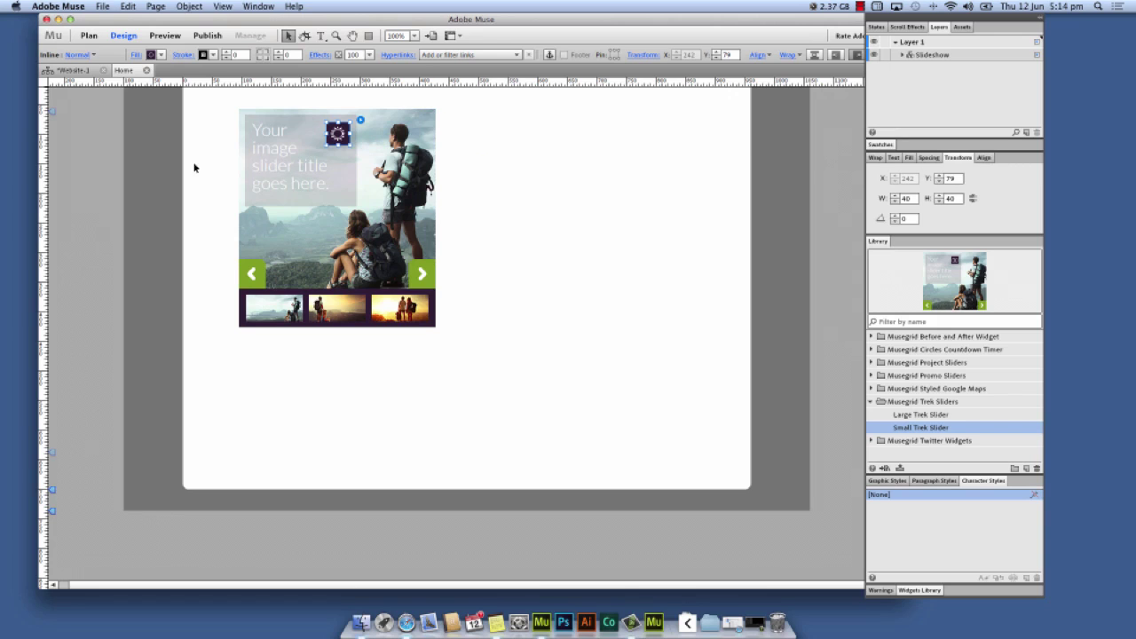
left_click(876, 157)
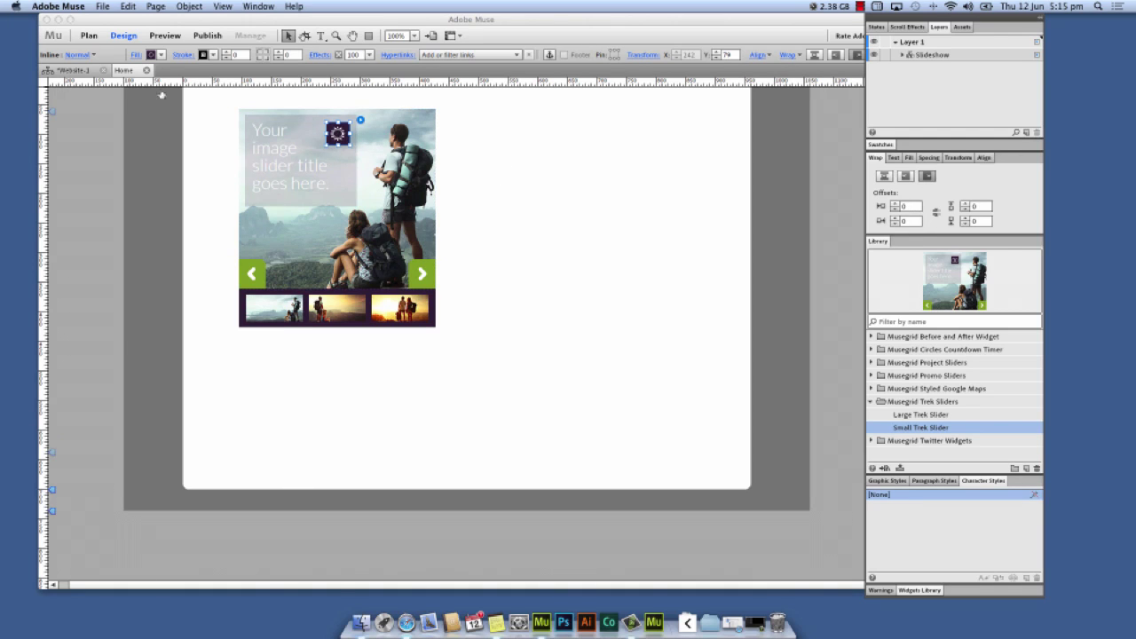
left_click(151, 55)
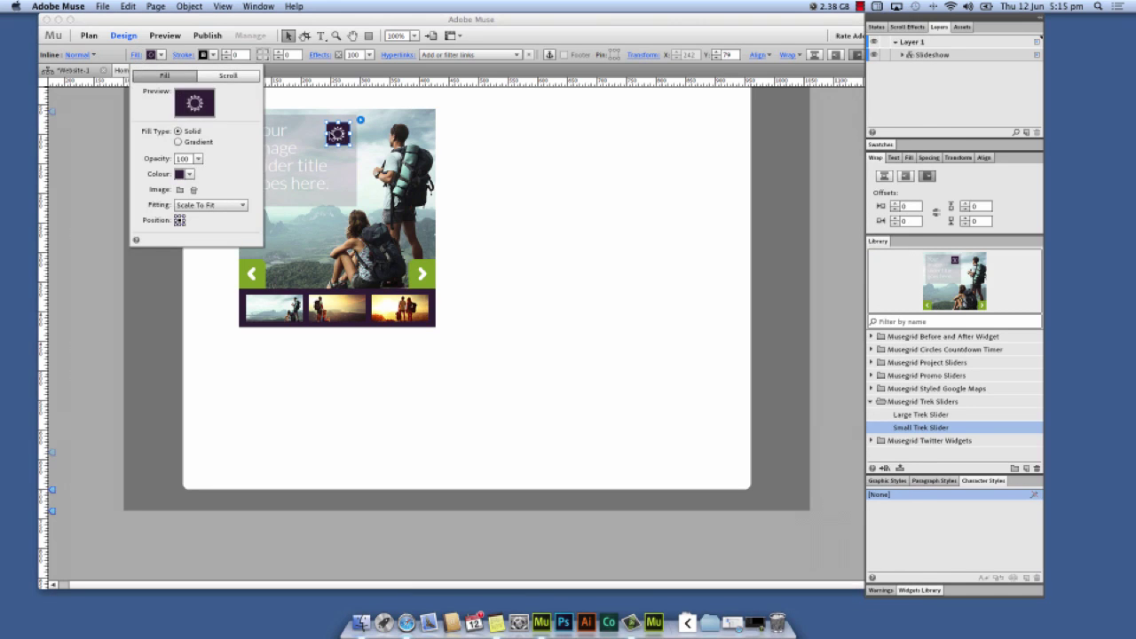
left_click(476, 165)
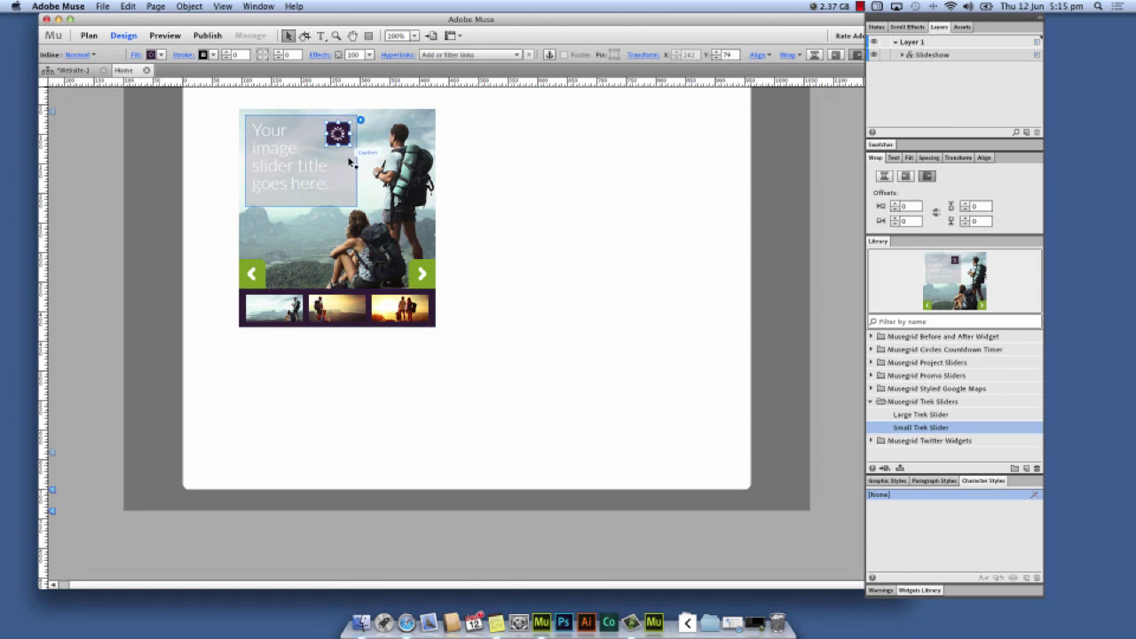
left_click_drag(350, 161, 324, 165)
Step: Switch to the second slide and remove the stray "2" from the end of its caption title
left_click(355, 300)
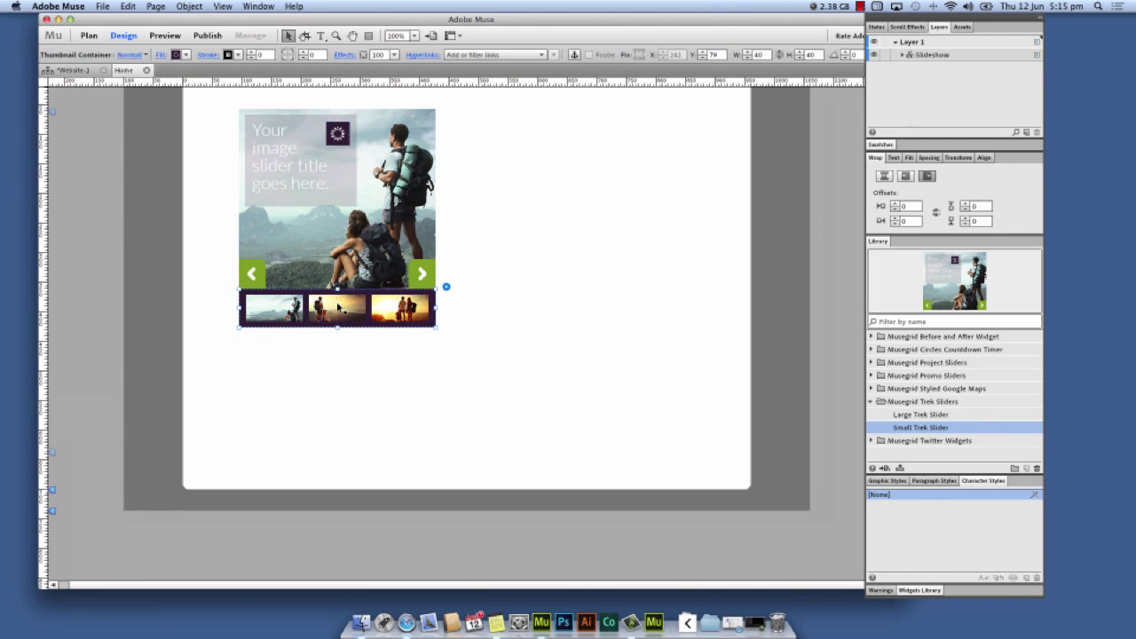
left_click(339, 306)
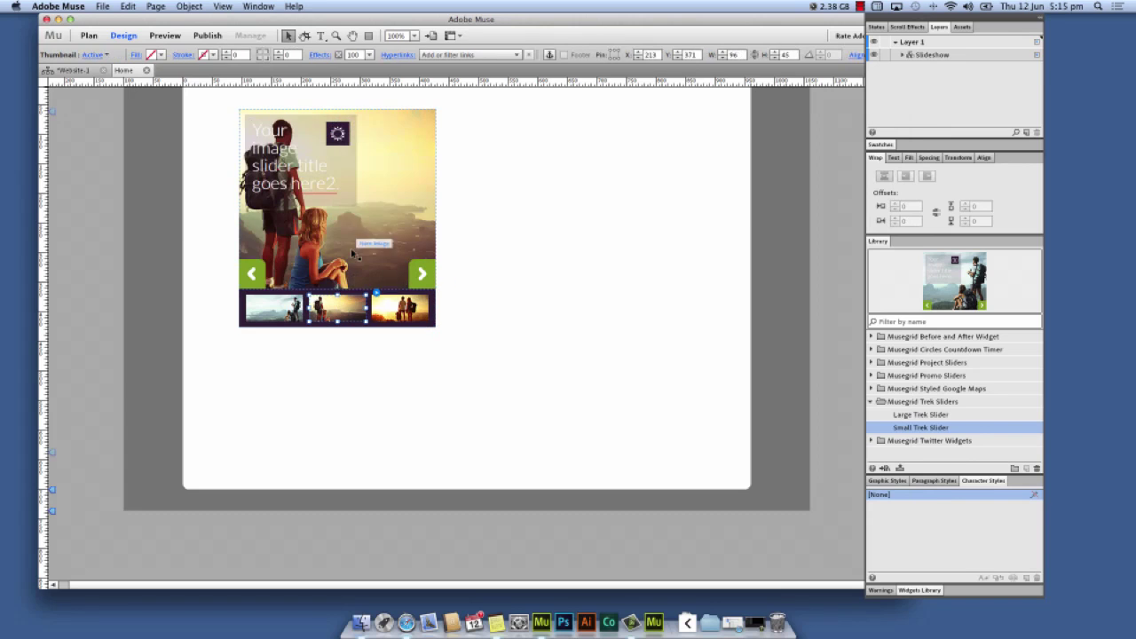
left_click(337, 134)
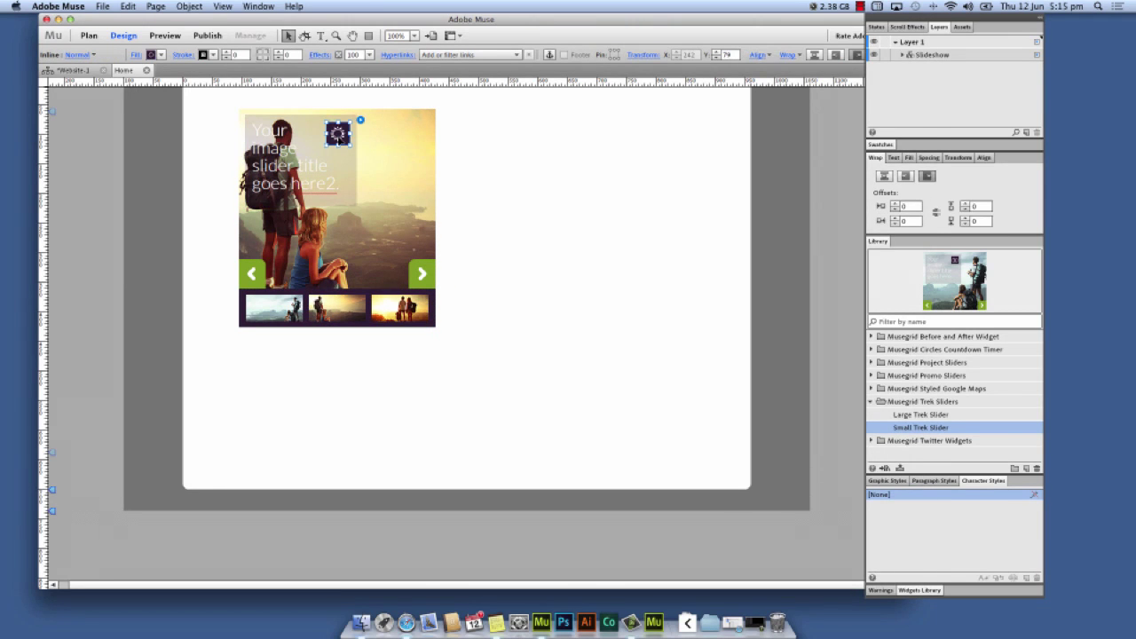
double_click(344, 145)
key("BackSpace")
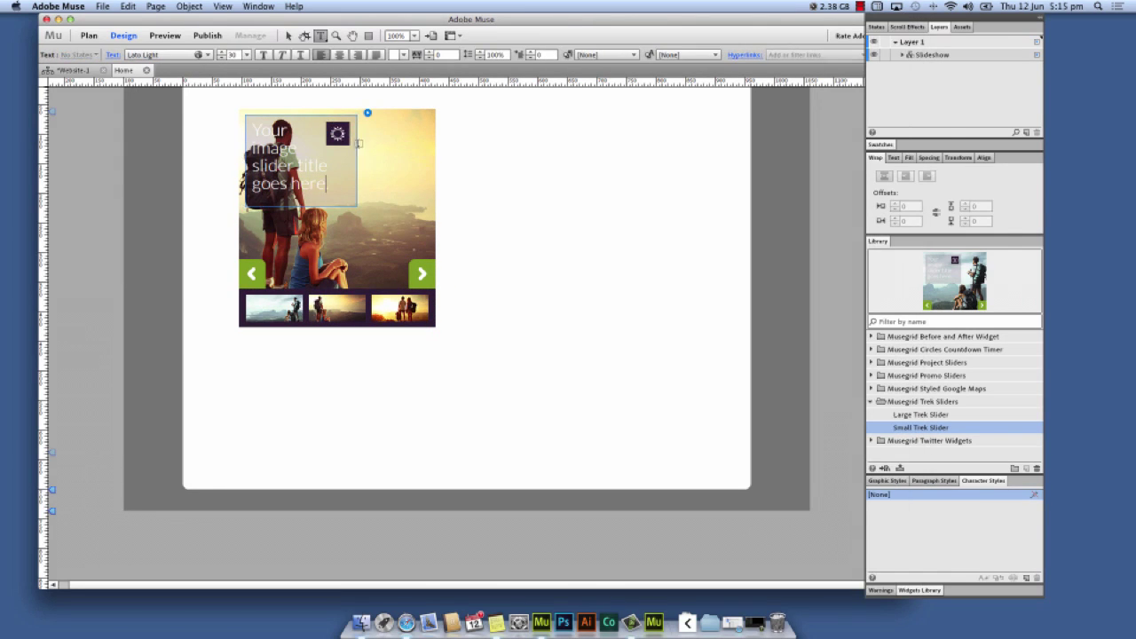
left_click(288, 35)
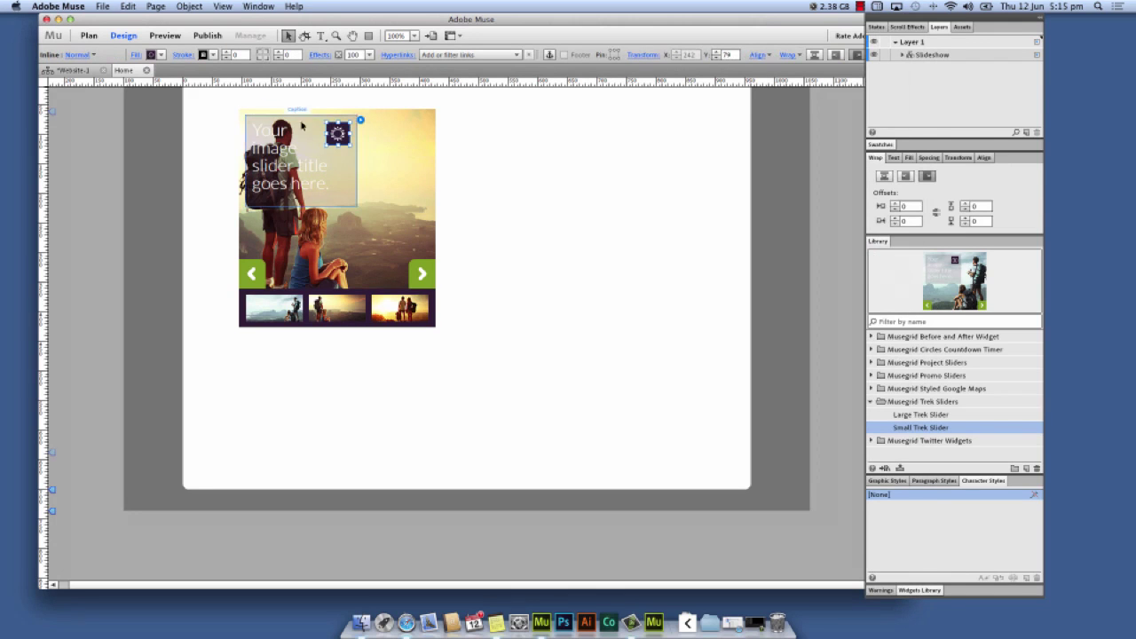
Step: Replace the fill image of the second slide's caption icon with icon-b.png
left_click(137, 55)
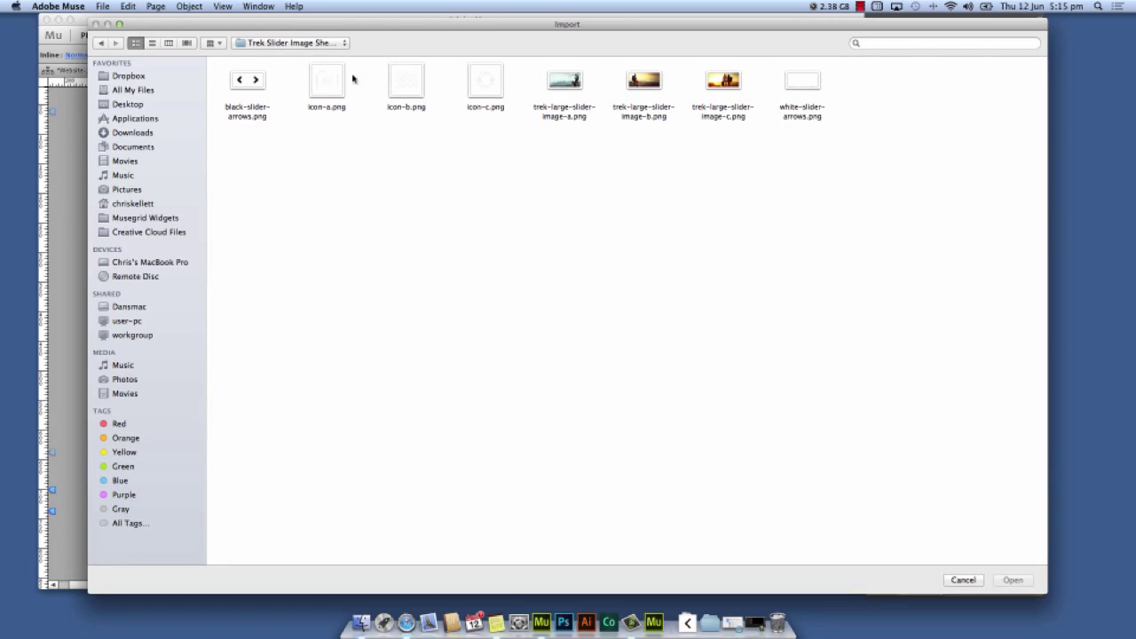
left_click(417, 86)
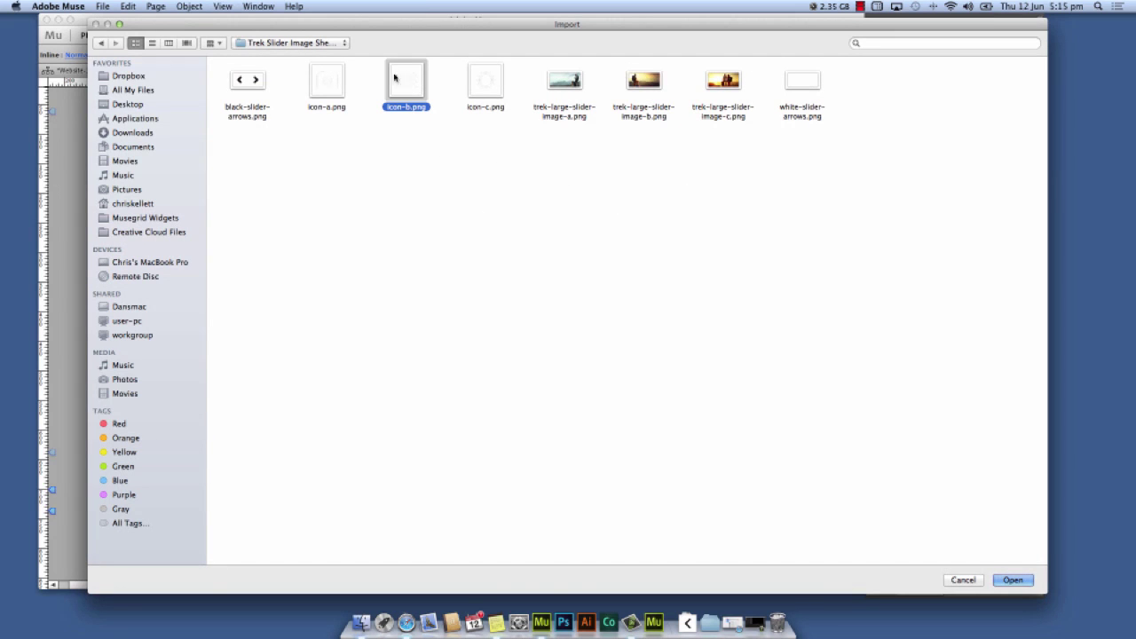
left_click(1014, 580)
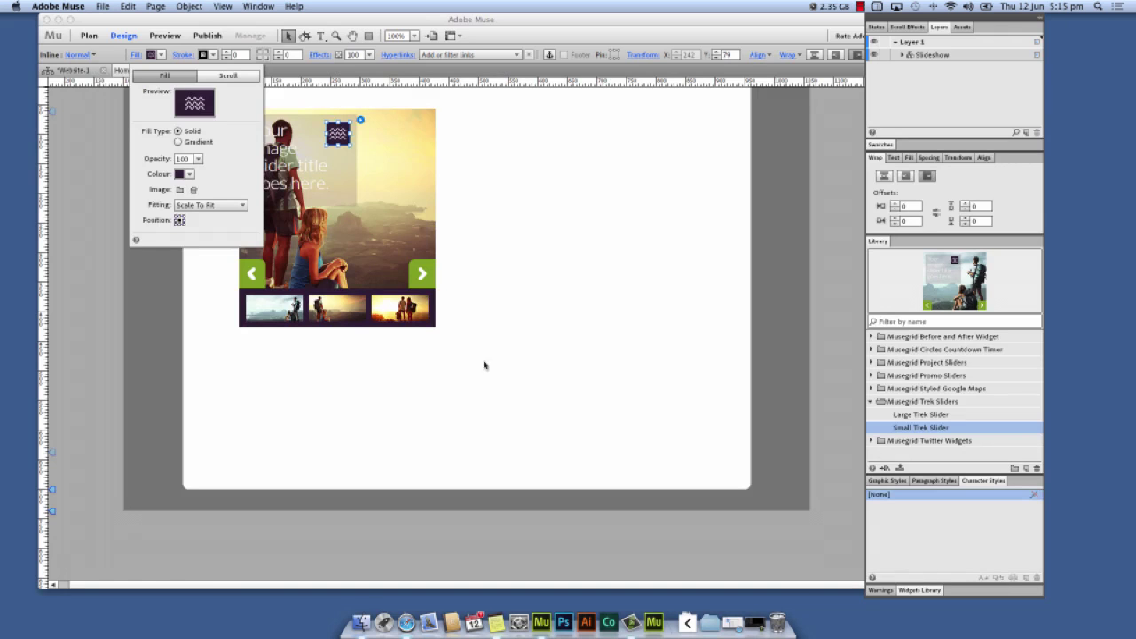
left_click(557, 275)
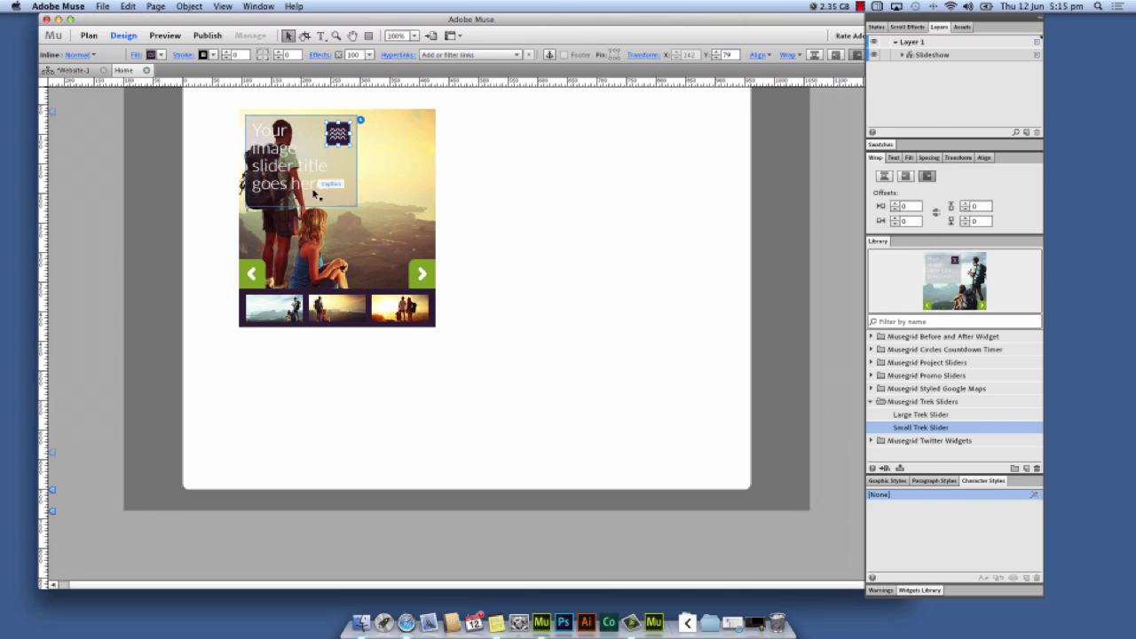
Step: Switch to the third slide and cut the icon out of its caption
left_click(411, 321)
left_click(411, 321)
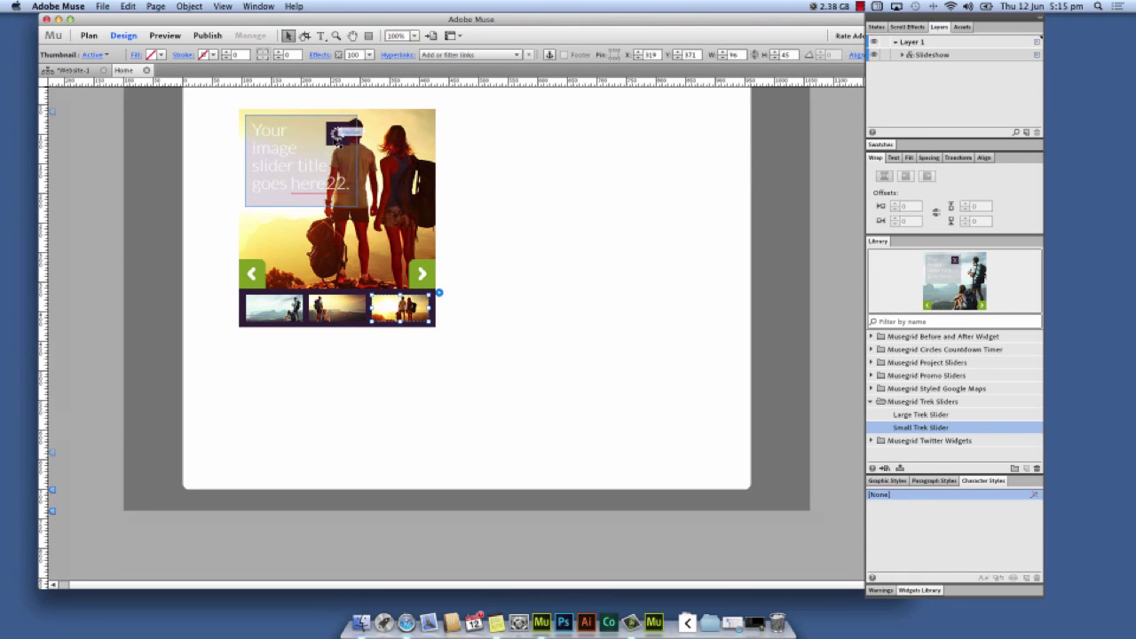
left_click(335, 133)
key("Delete")
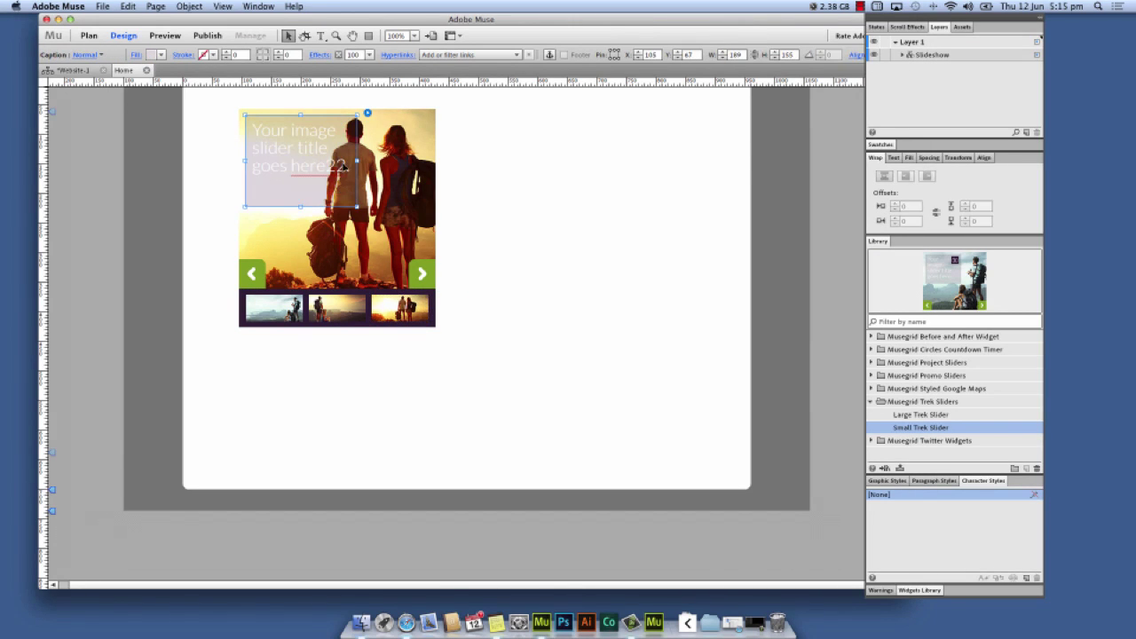
Step: Remove the stray "22" from the end of the third slide's caption title
double_click(346, 165)
key("BackSpace")
key("BackSpace")
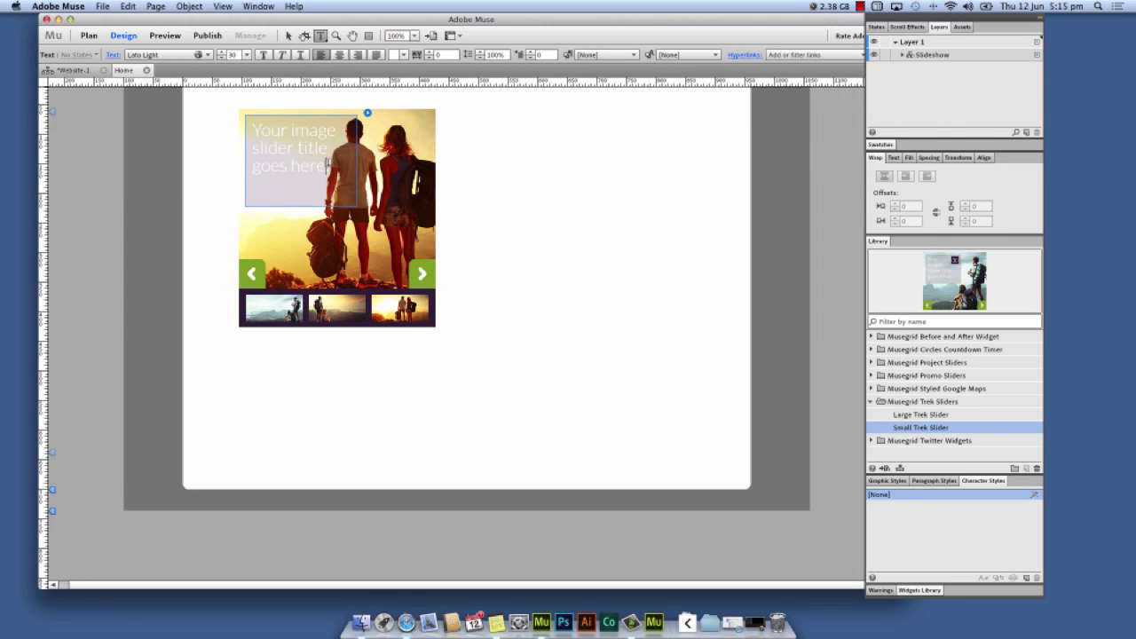
left_click(288, 36)
Step: Paste the cut icon onto the page and place it beside the slider at about X 514, Y 106
left_click(577, 177)
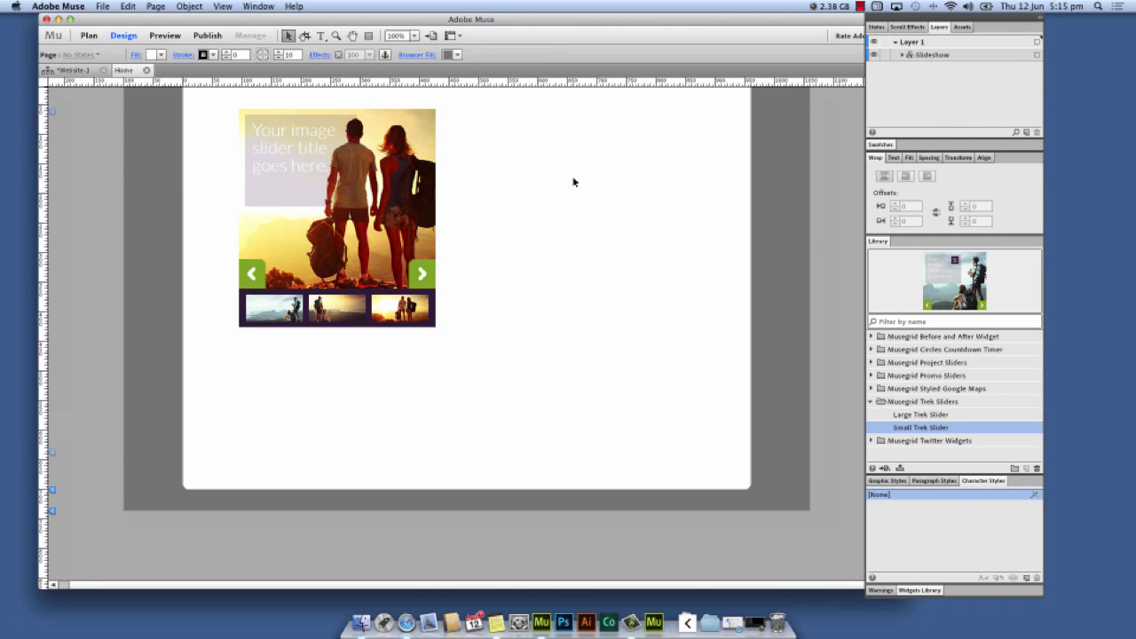
key("super+v")
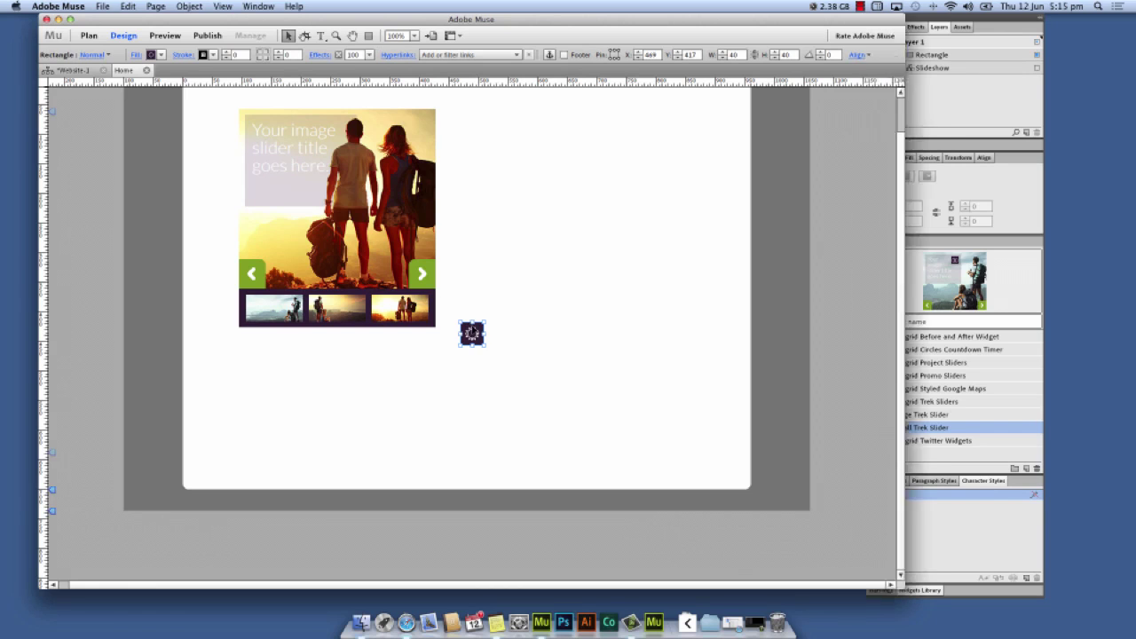
left_click_drag(471, 332, 497, 149)
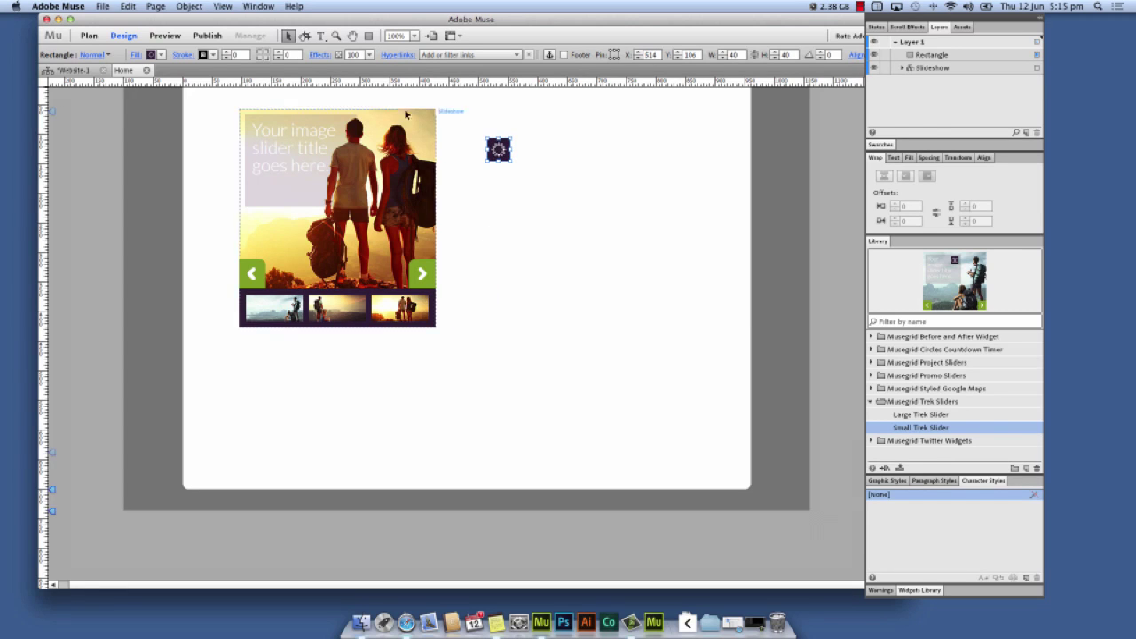
Step: Change the pasted icon's fill colour to orange, F7931E
left_click(159, 54)
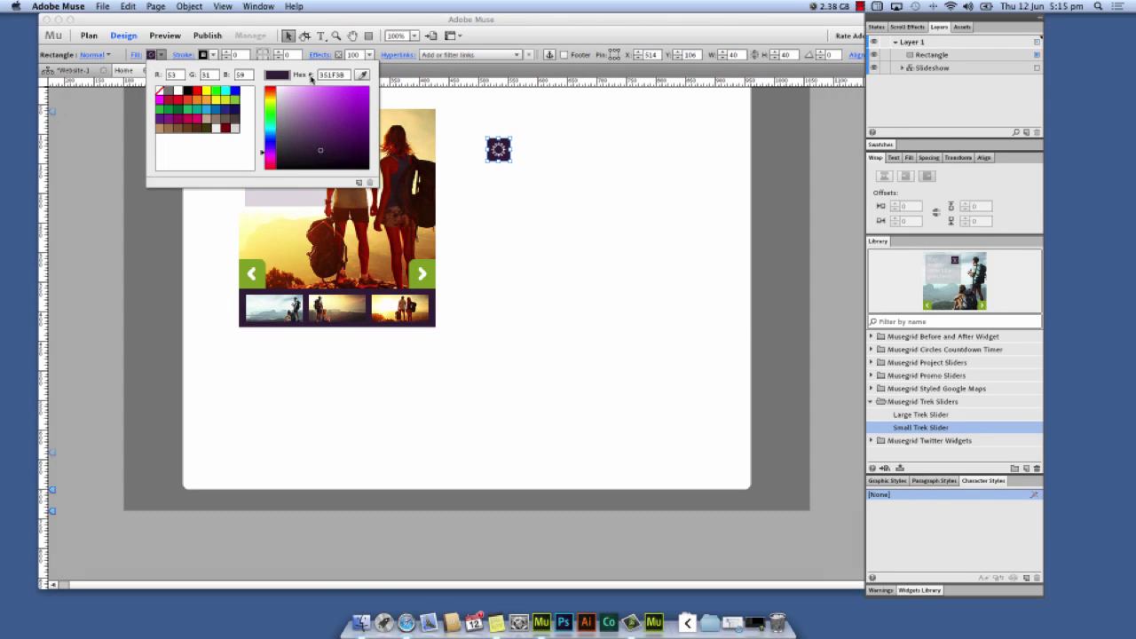
left_click(196, 103)
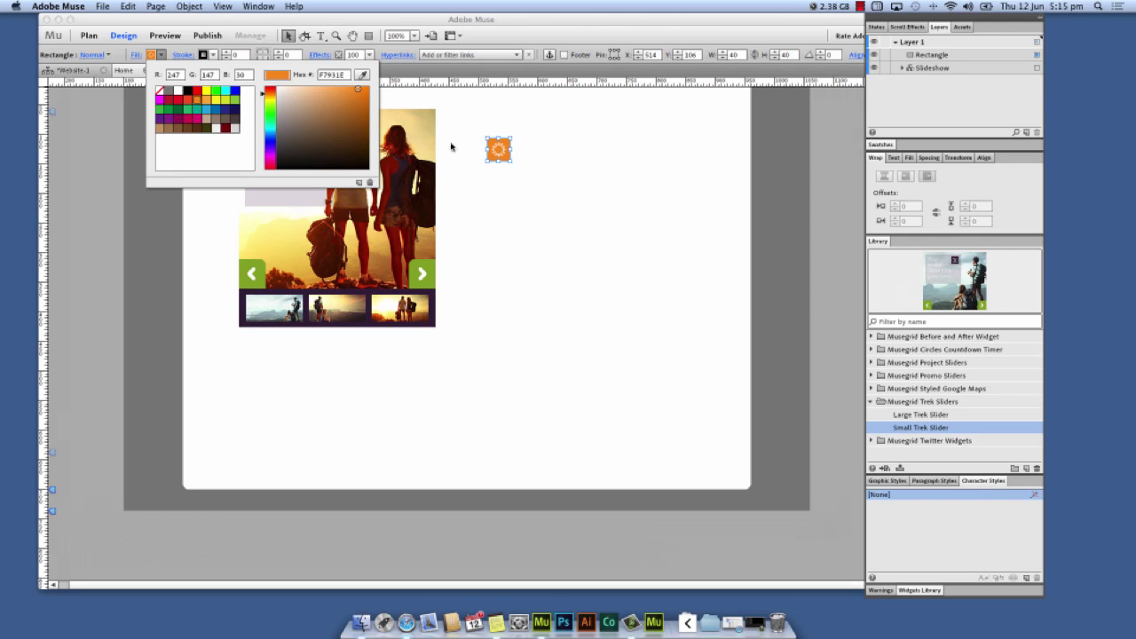
left_click(549, 187)
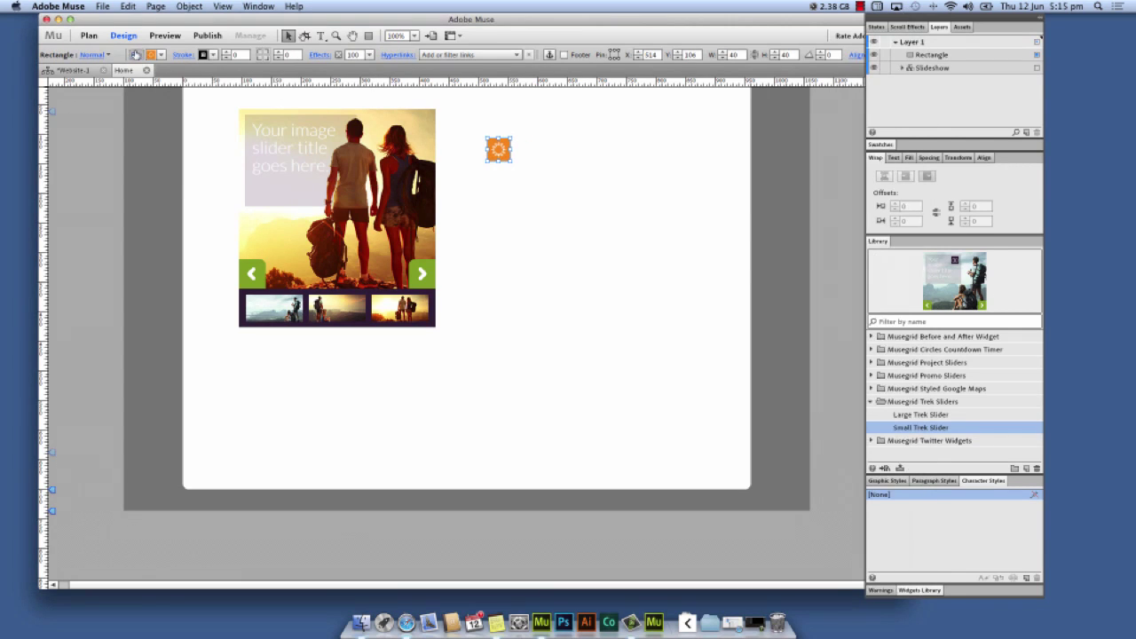
Step: Replace the orange icon's fill image with icon-a.png
left_click(137, 55)
left_click(180, 190)
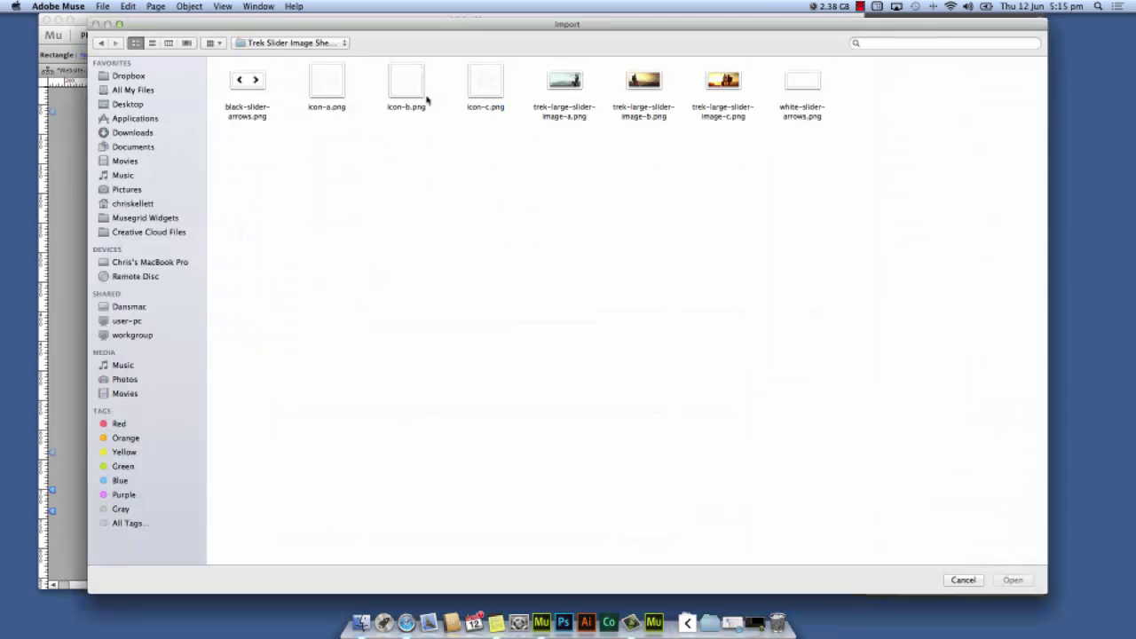
left_click(327, 82)
left_click(996, 579)
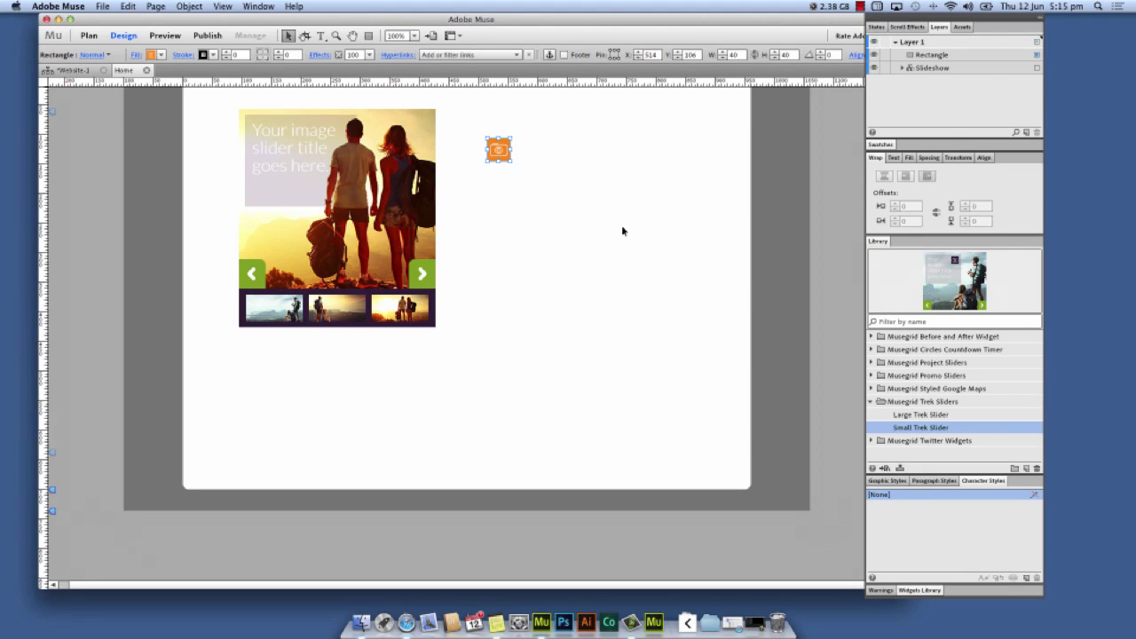
Step: Cut the orange icon from the page and paste it inline at the start of the third slide's caption text
key("super+x")
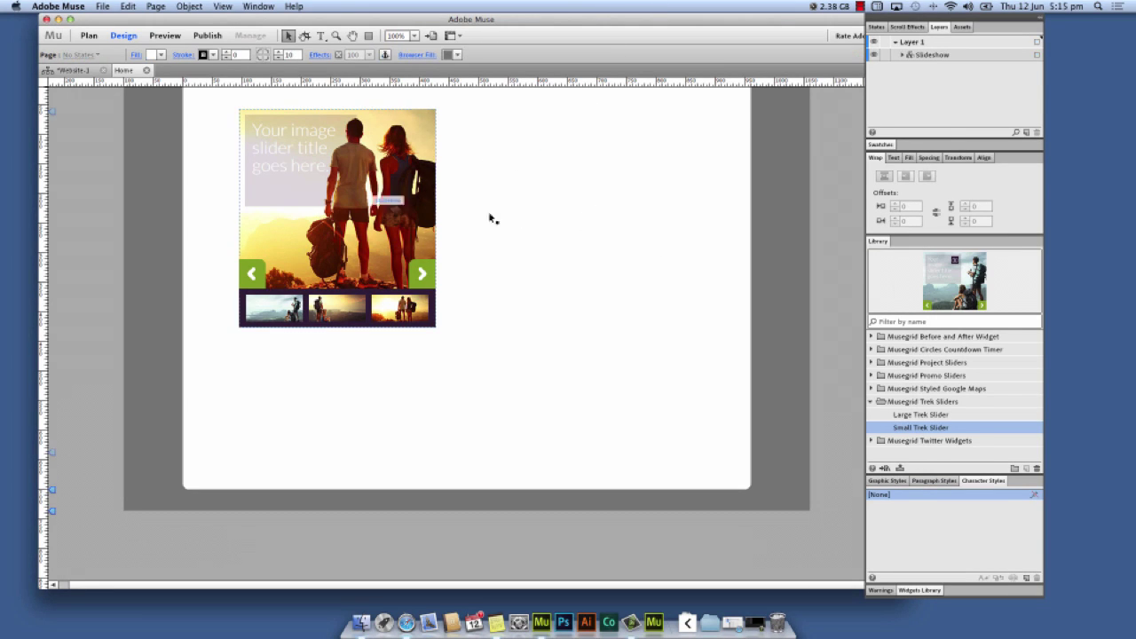
left_click(265, 144)
left_click(291, 148)
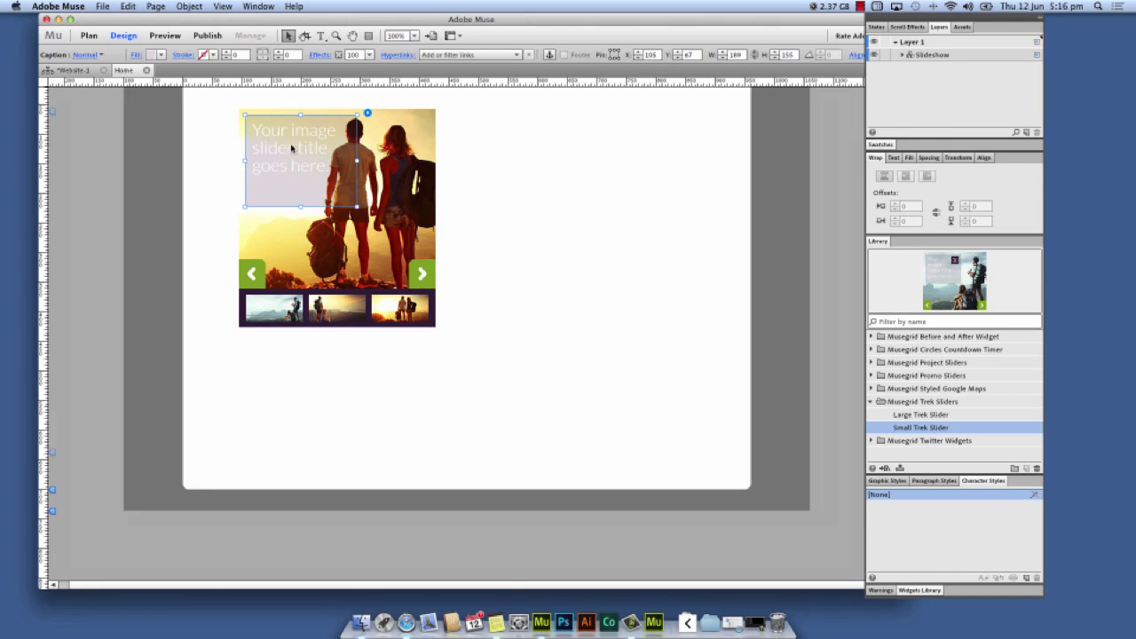
double_click(255, 128)
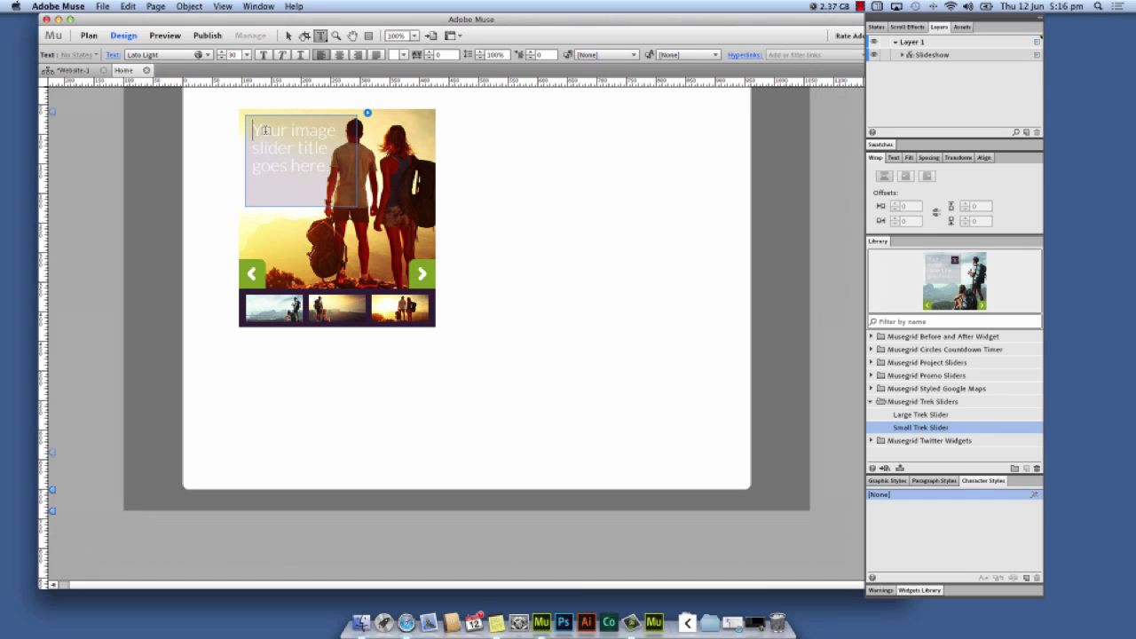
key("super+v")
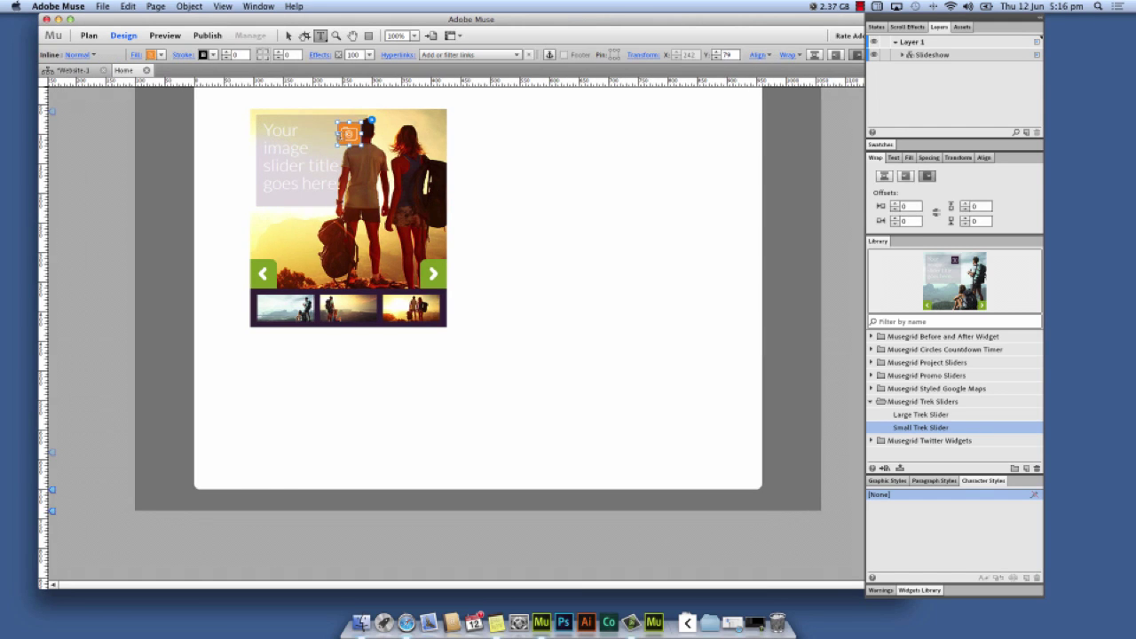
left_click(287, 35)
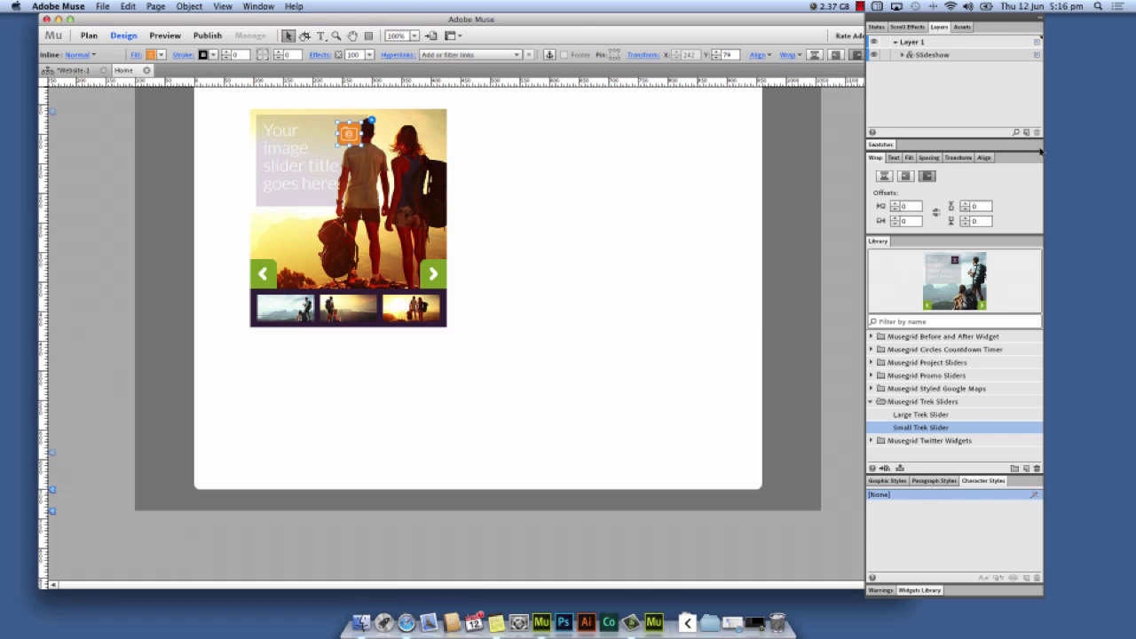
Step: Review the inline icon's text wrap position and the third caption box's padding settings
left_click(927, 177)
left_click(928, 178)
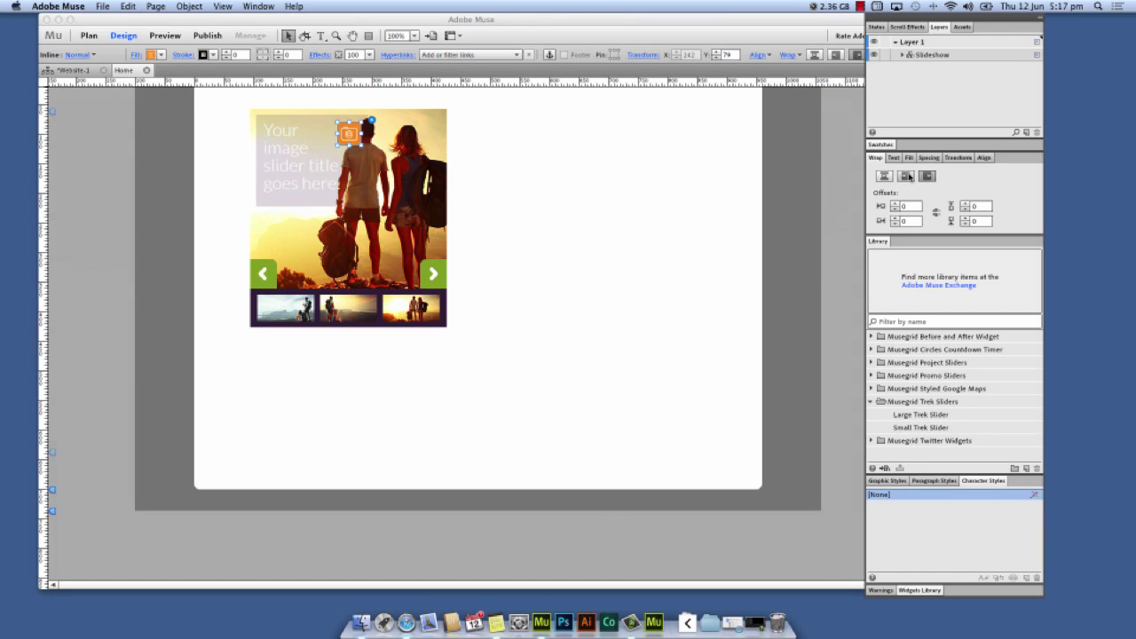
left_click(360, 155)
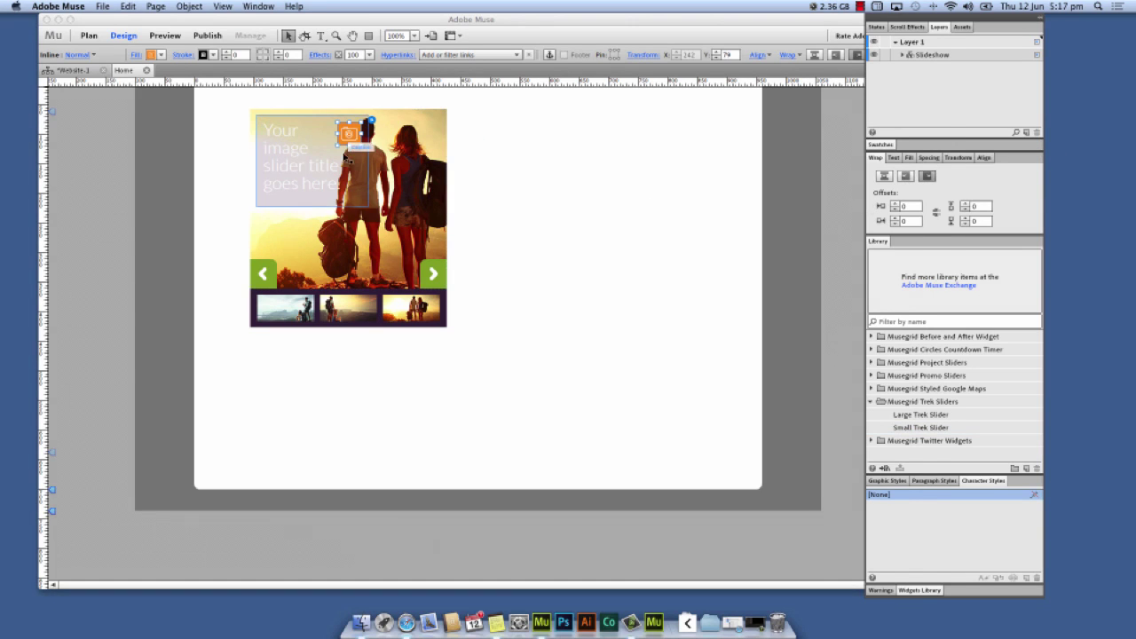
left_click(928, 158)
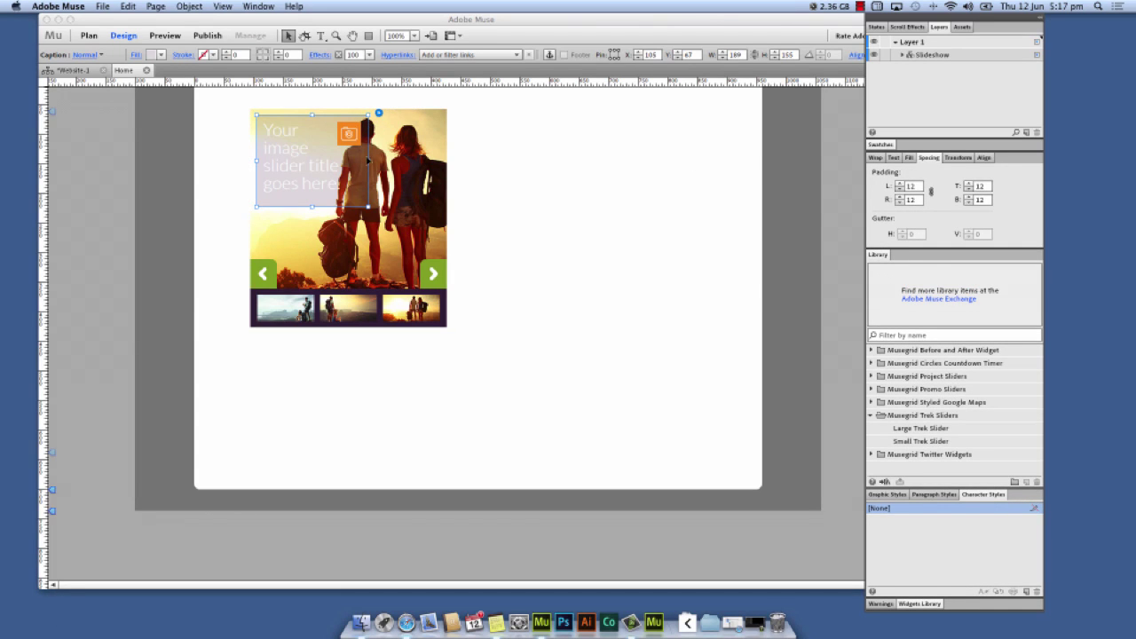
left_click(525, 197)
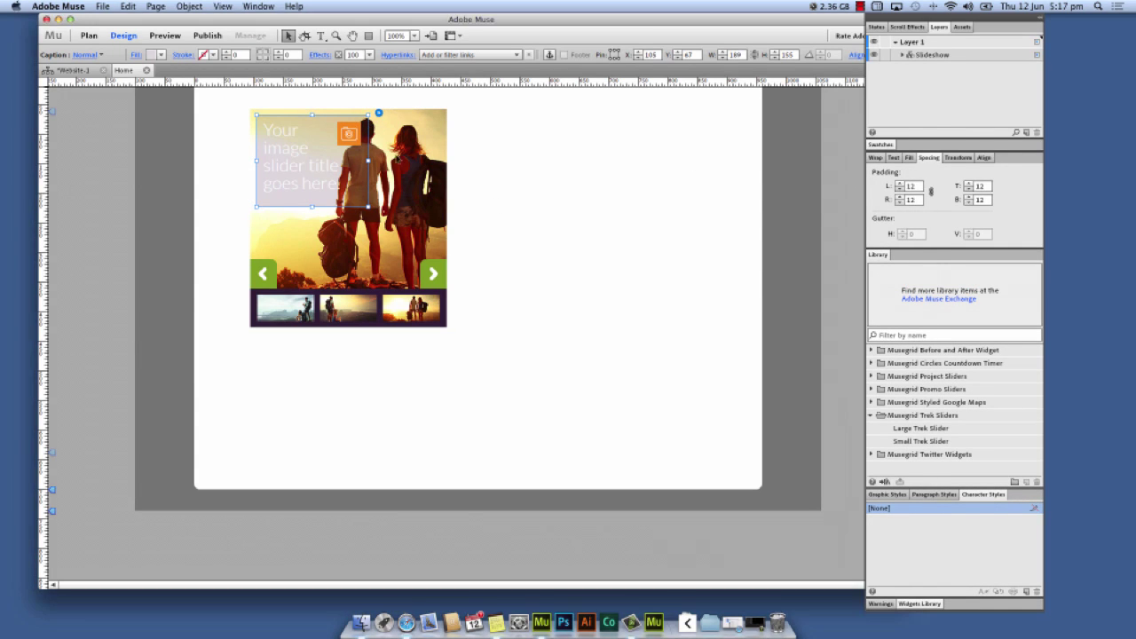
Step: Add trek-large-slider-image-a.png, trek-large-slider-image-b.png and trek-large-slider-image-c.png to the slideshow as additional slides
left_click(387, 153)
scroll(455, 158, "up", 2)
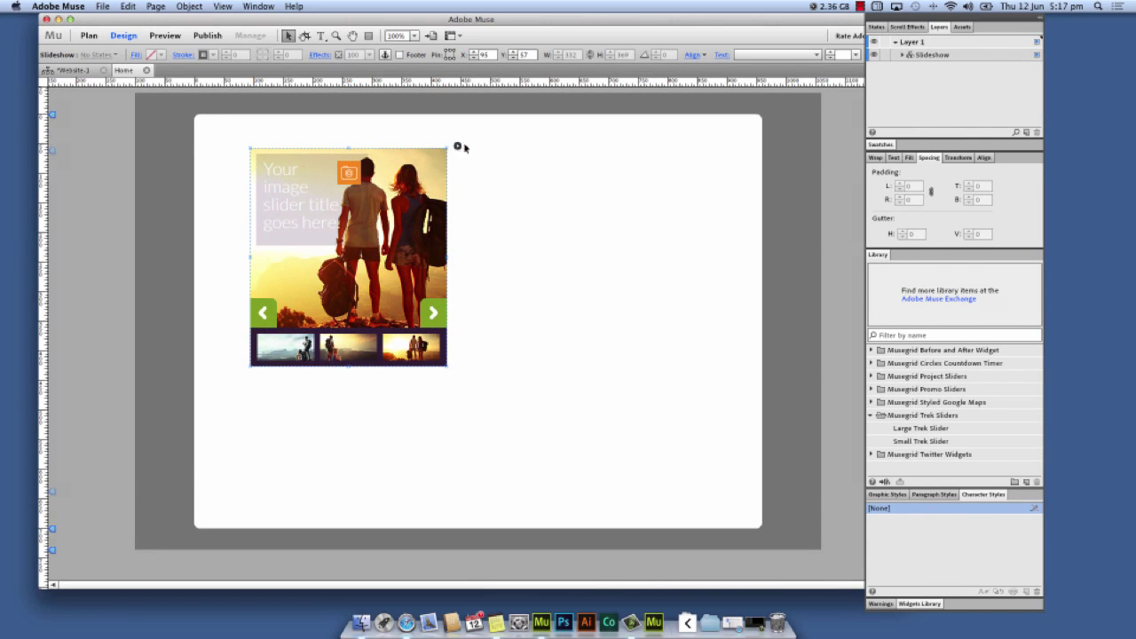
left_click(457, 145)
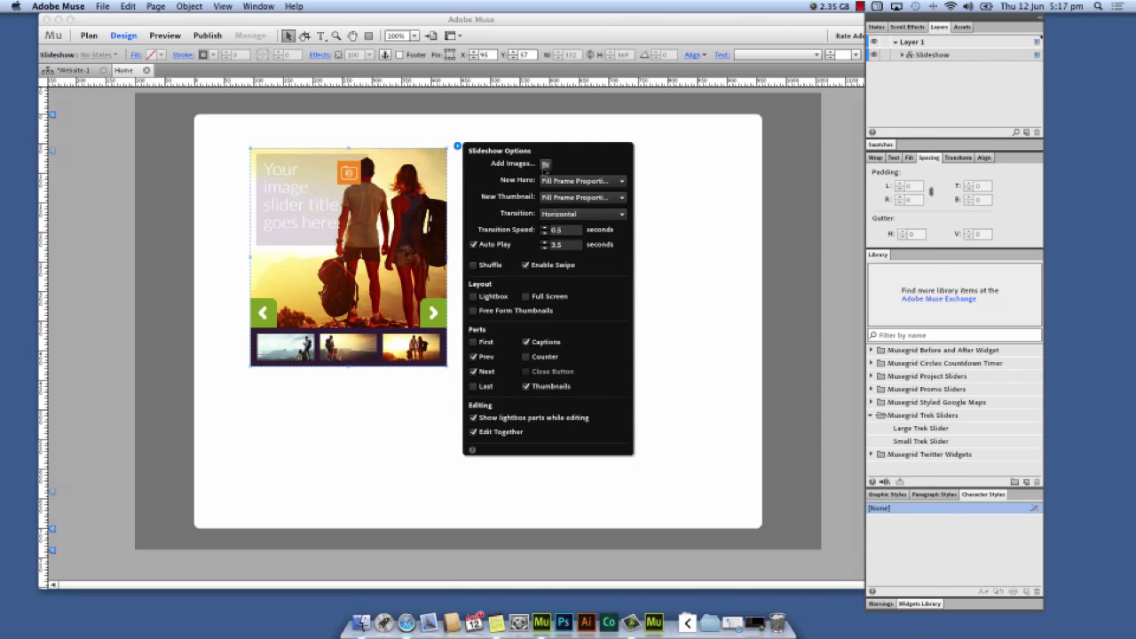
left_click(545, 164)
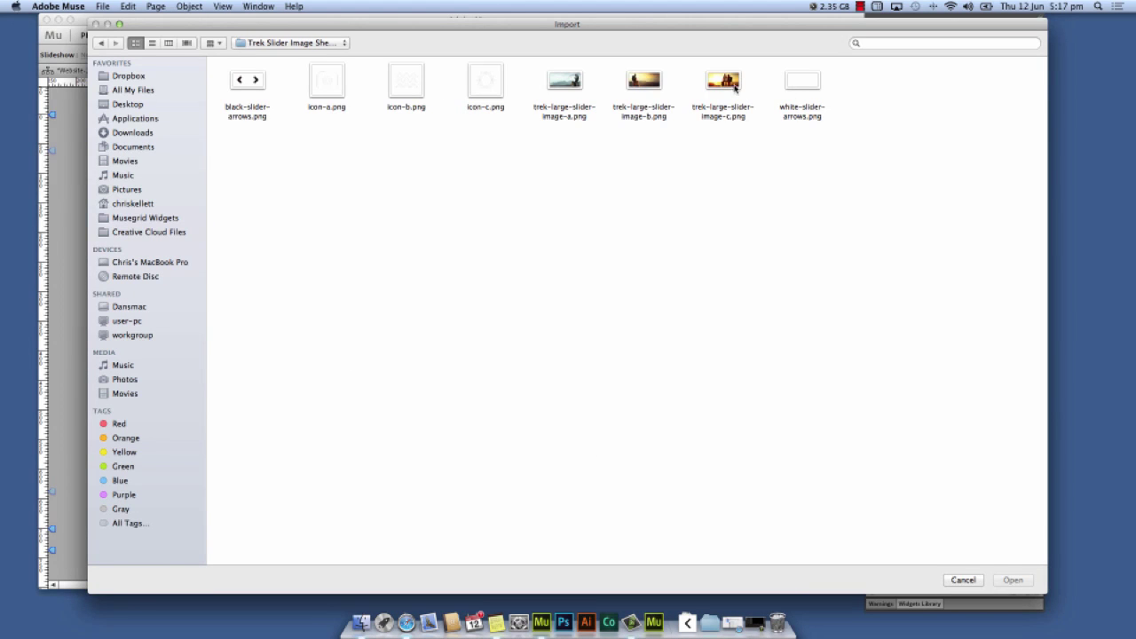
left_click_drag(734, 89, 550, 146)
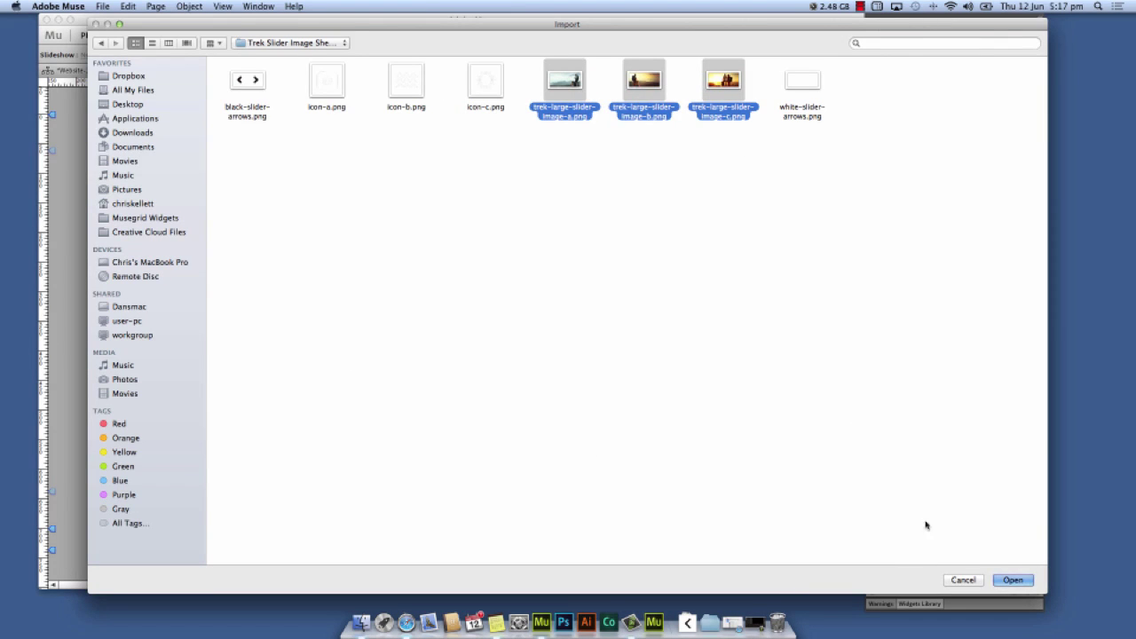
left_click(1019, 581)
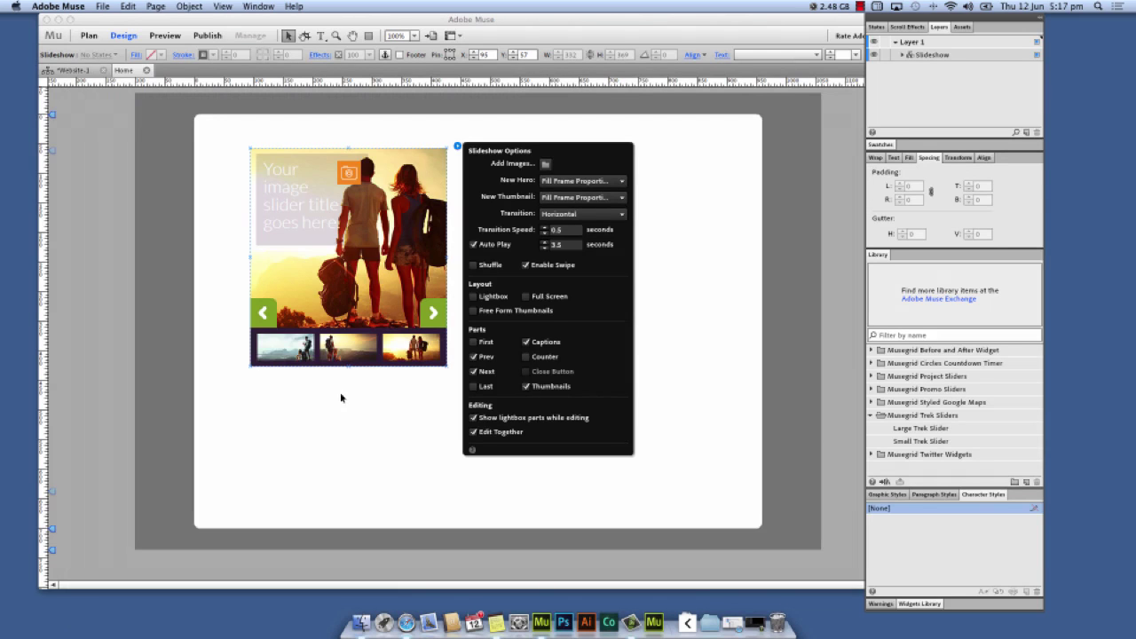
left_click(375, 428)
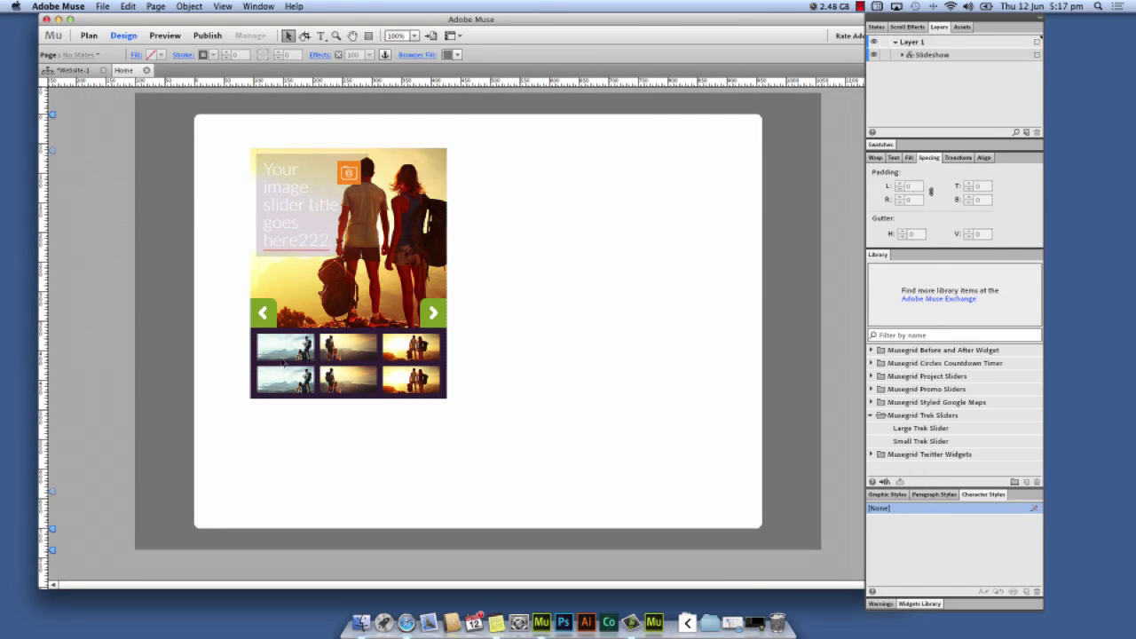
Step: Narrow the slideshow thumbnails to about 43 px wide so all six fit in a single row
left_click(425, 347)
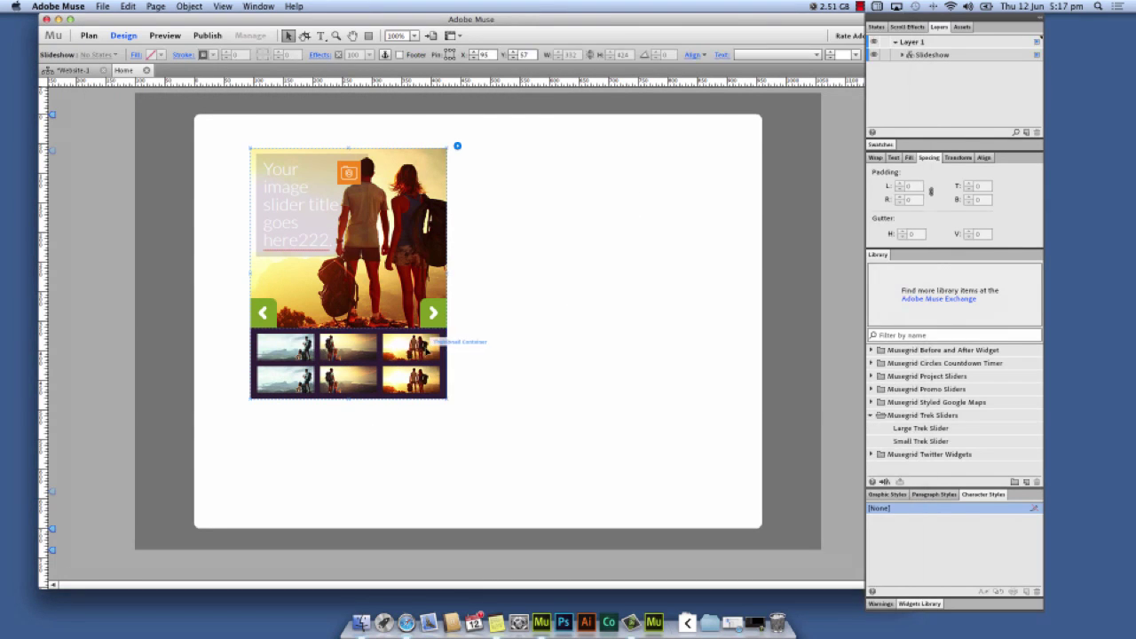
left_click(425, 347)
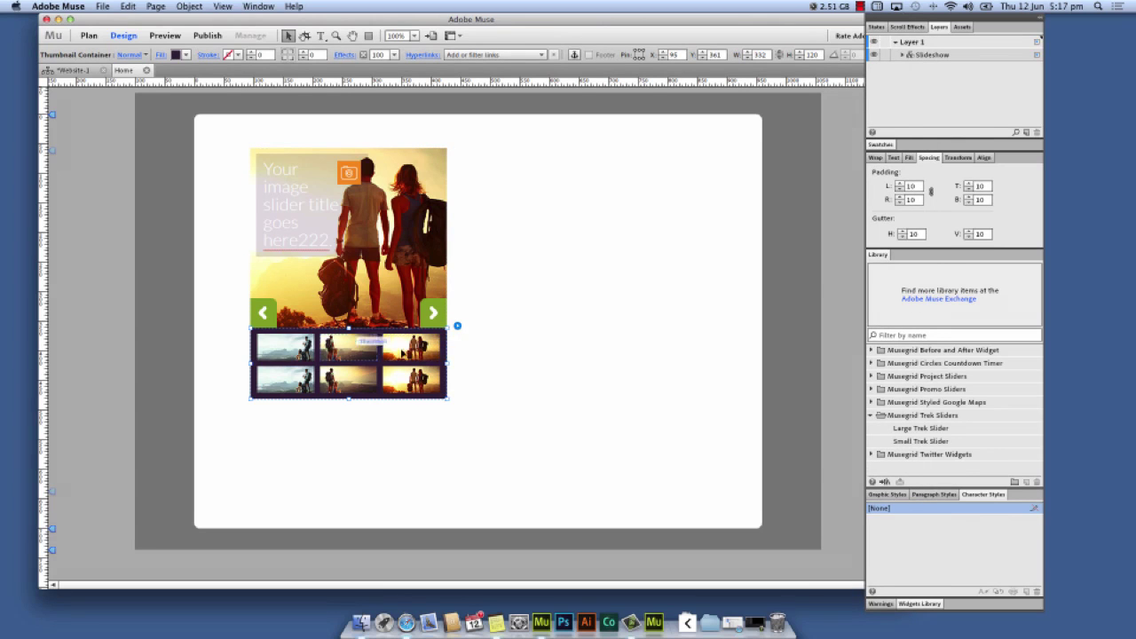
left_click(432, 349)
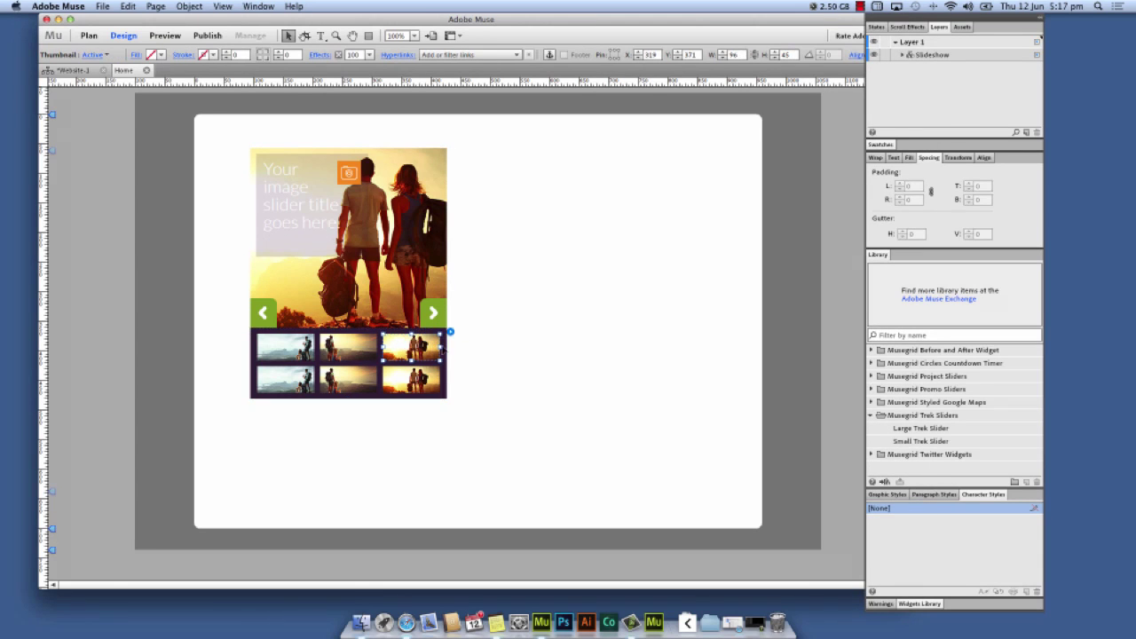
left_click_drag(441, 347, 408, 346)
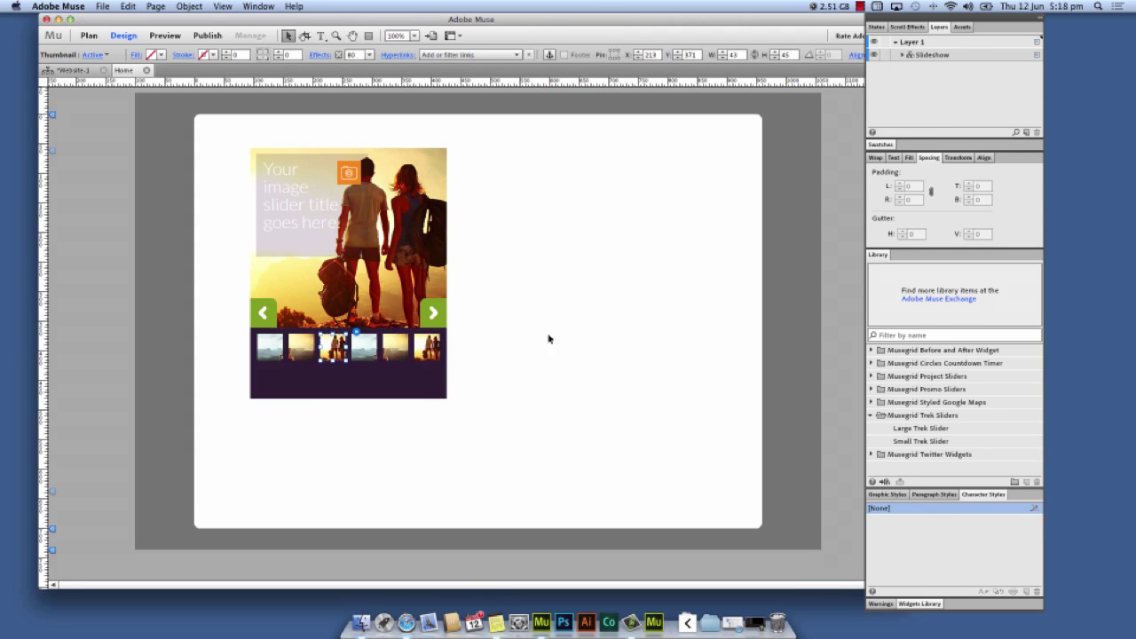
Step: Shorten the thumbnail container from below so it fits closely around the single row of thumbnails
left_click(396, 373)
left_click(393, 377)
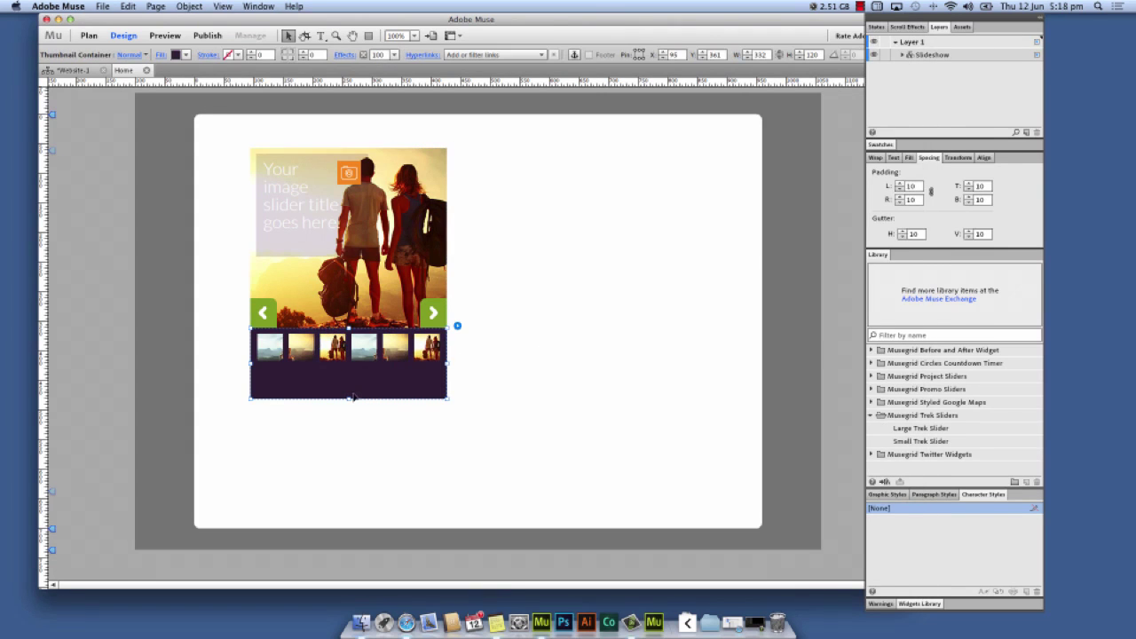
left_click_drag(351, 401, 350, 365)
left_click(466, 317)
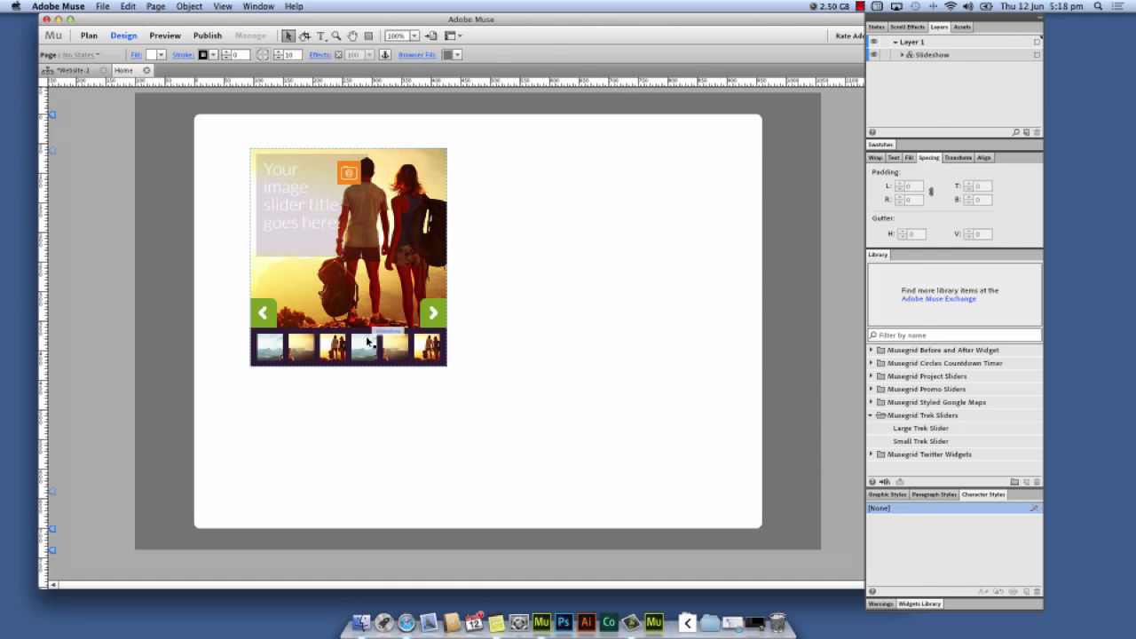
Step: Check the hero image and caption of the added fourth and sixth slides through their thumbnails
left_click(369, 346)
left_click(369, 347)
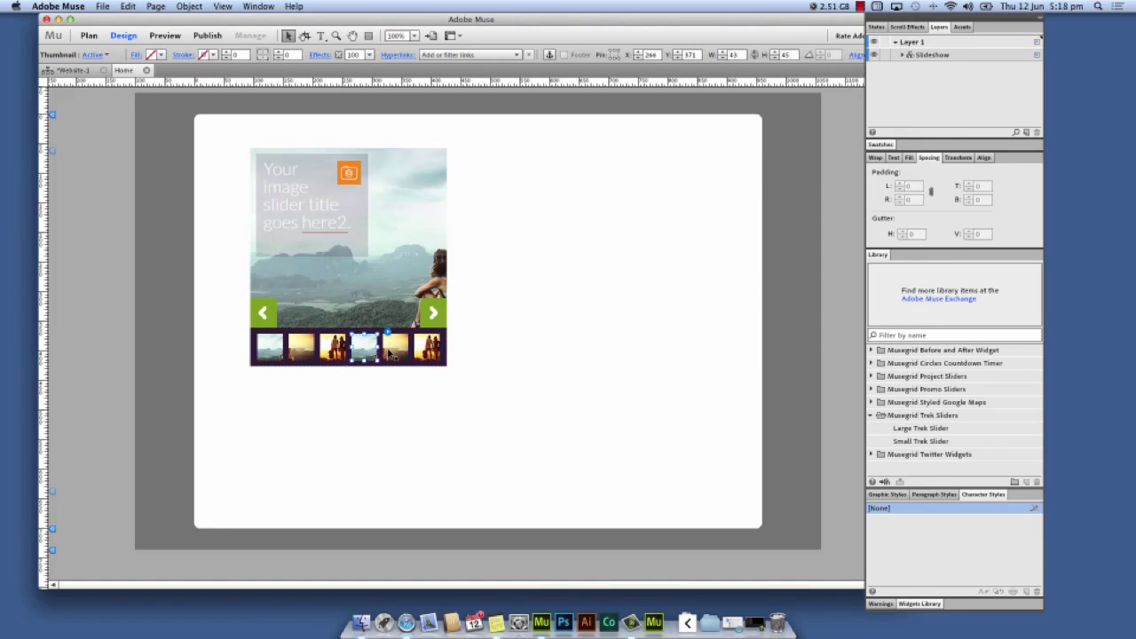
left_click(428, 347)
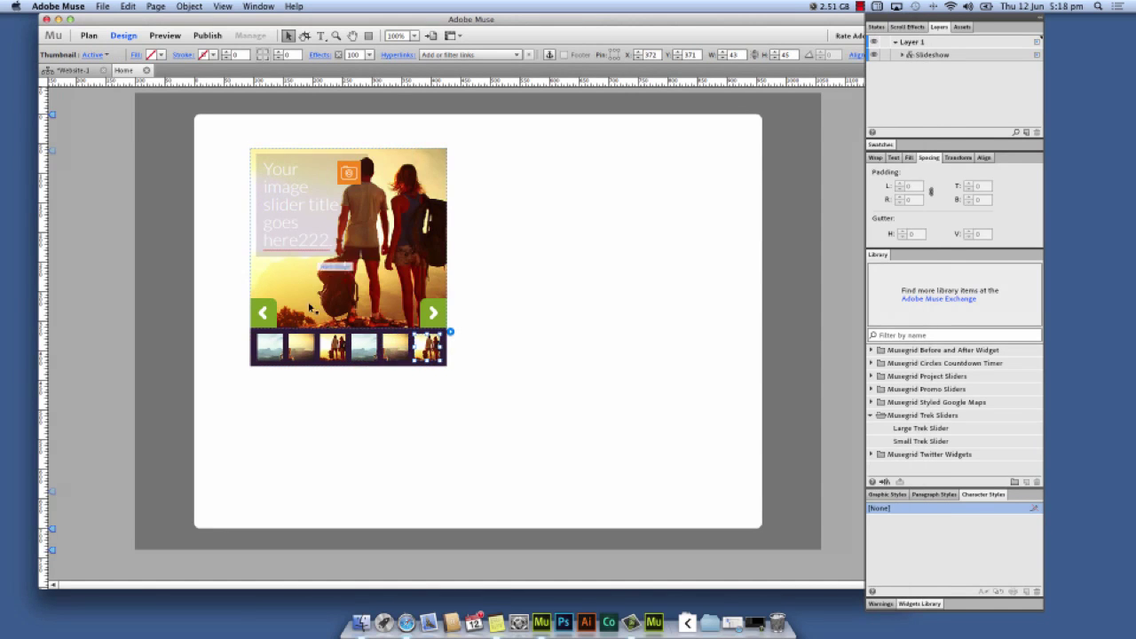
left_click(487, 304)
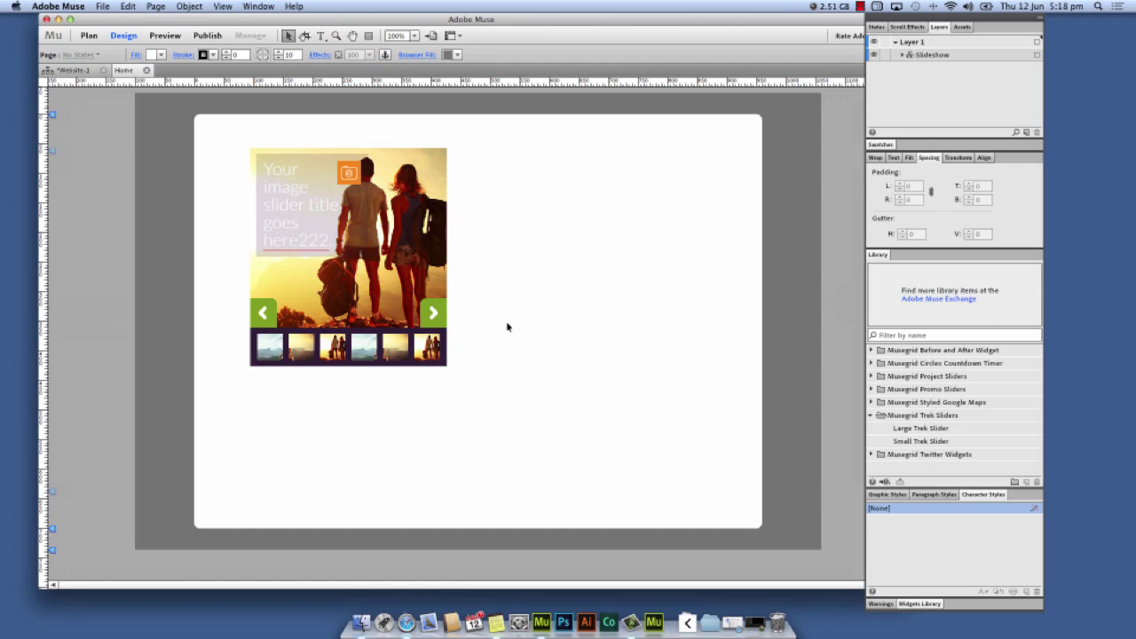